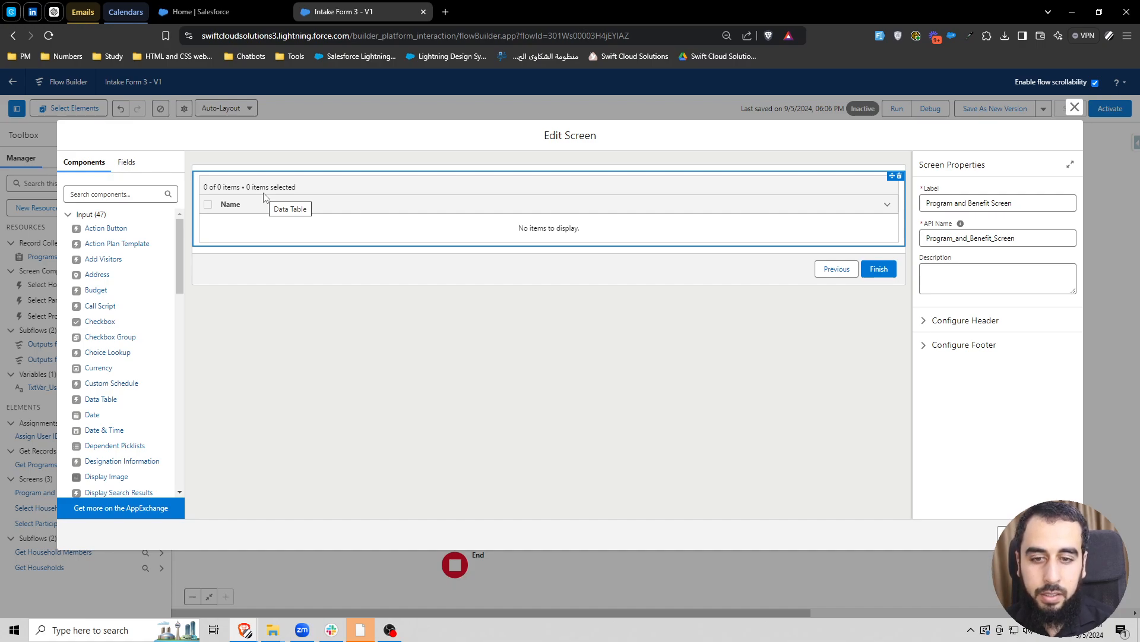
- Add a Data Fetcher component beneath the table on the Program and Benefit Screen
left_click(134, 193)
type("data")
left_click(104, 228)
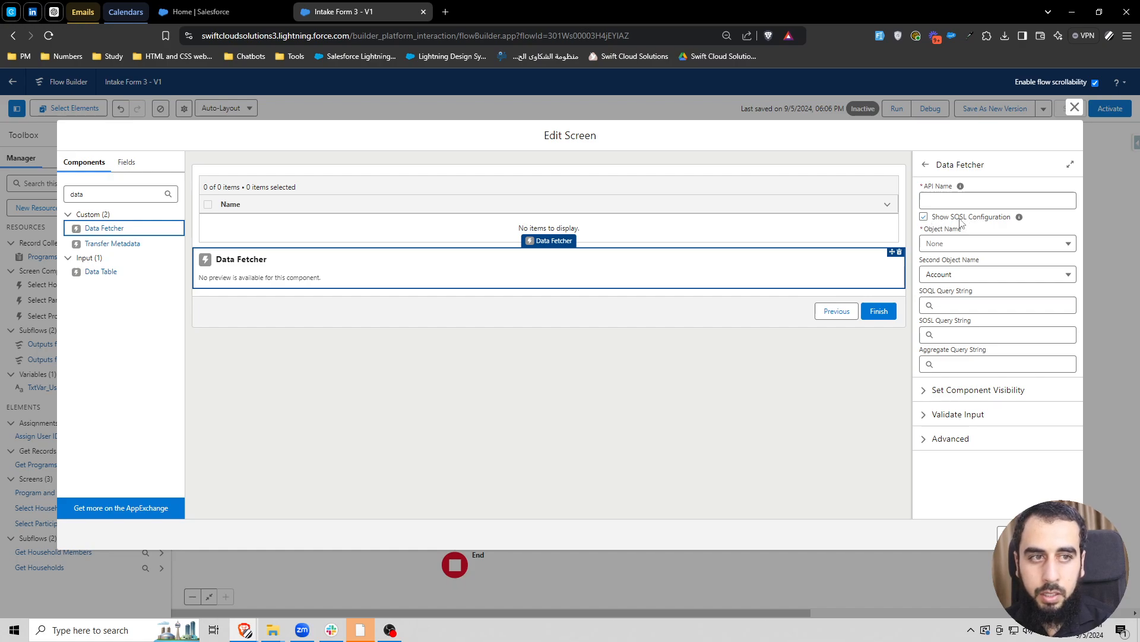
- Turn off the SOSL configuration for the Data Fetcher and set its API name to DataFetcher_Benefits
left_click(925, 217)
left_click(954, 200)
type("data")
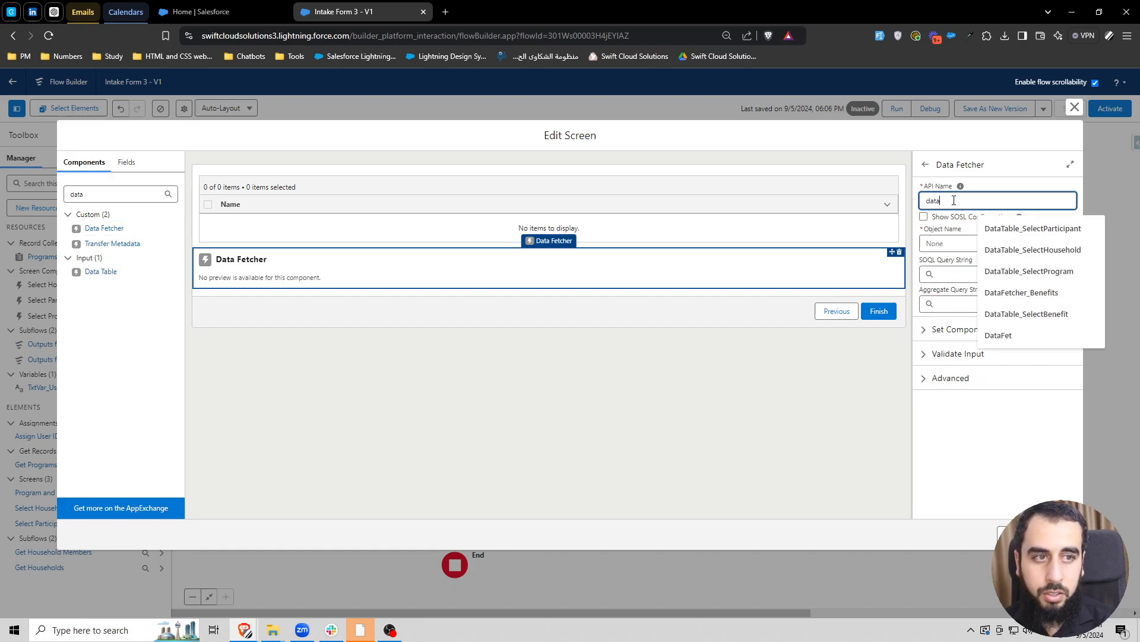
type("f")
left_click(1033, 228)
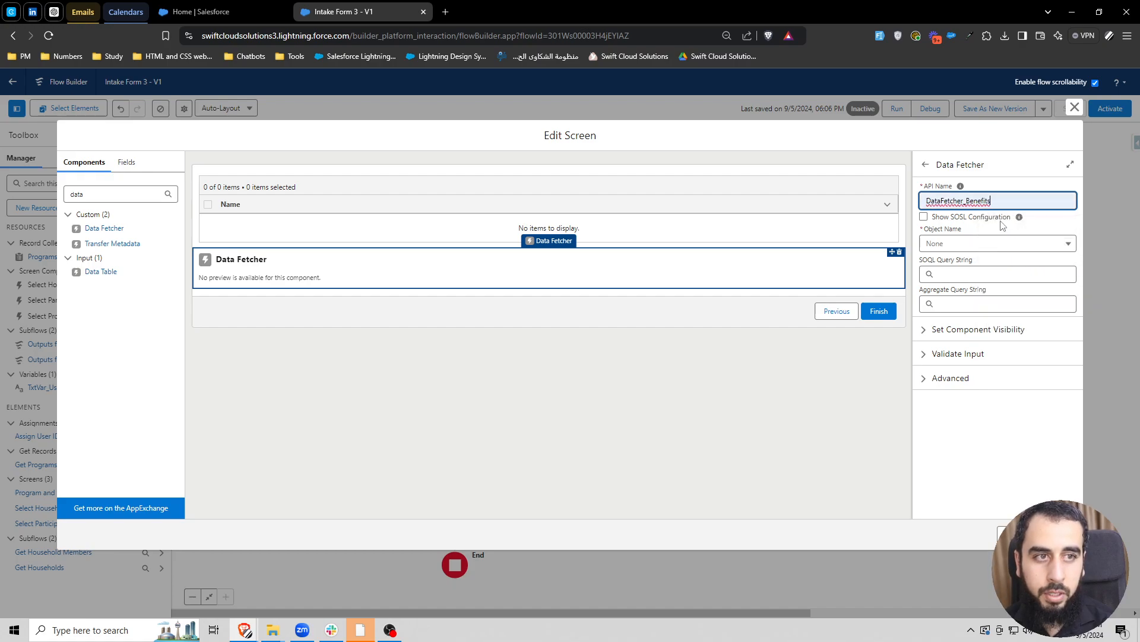
- Set the Data Fetcher's object to Benefit and finish editing the screen
left_click(969, 247)
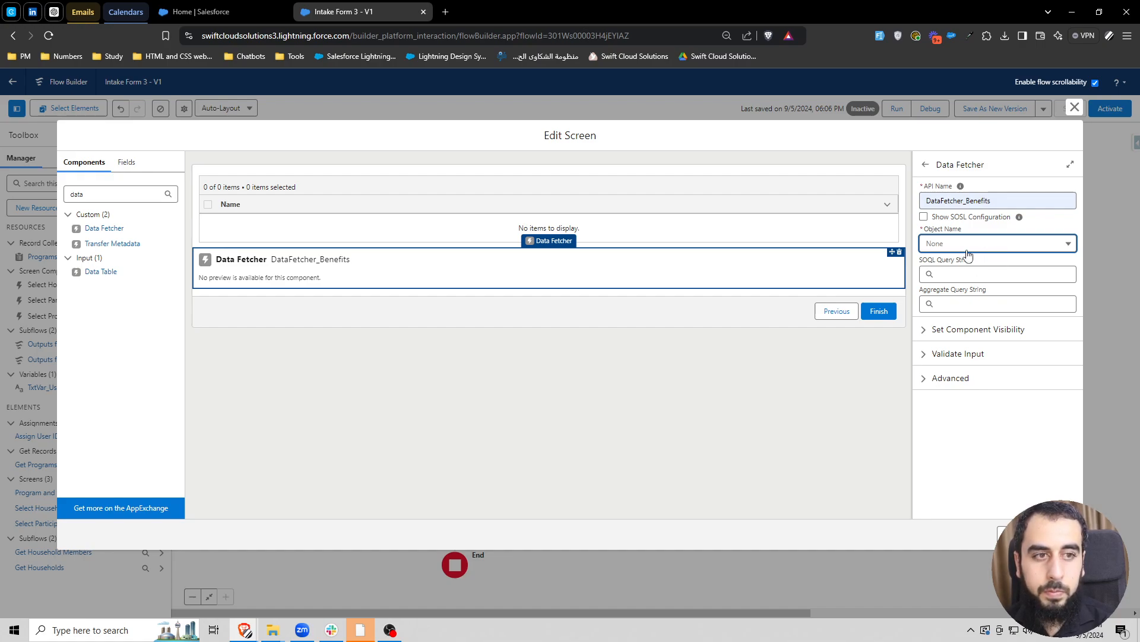
left_click(964, 247)
scroll(1006, 309, "down", 10)
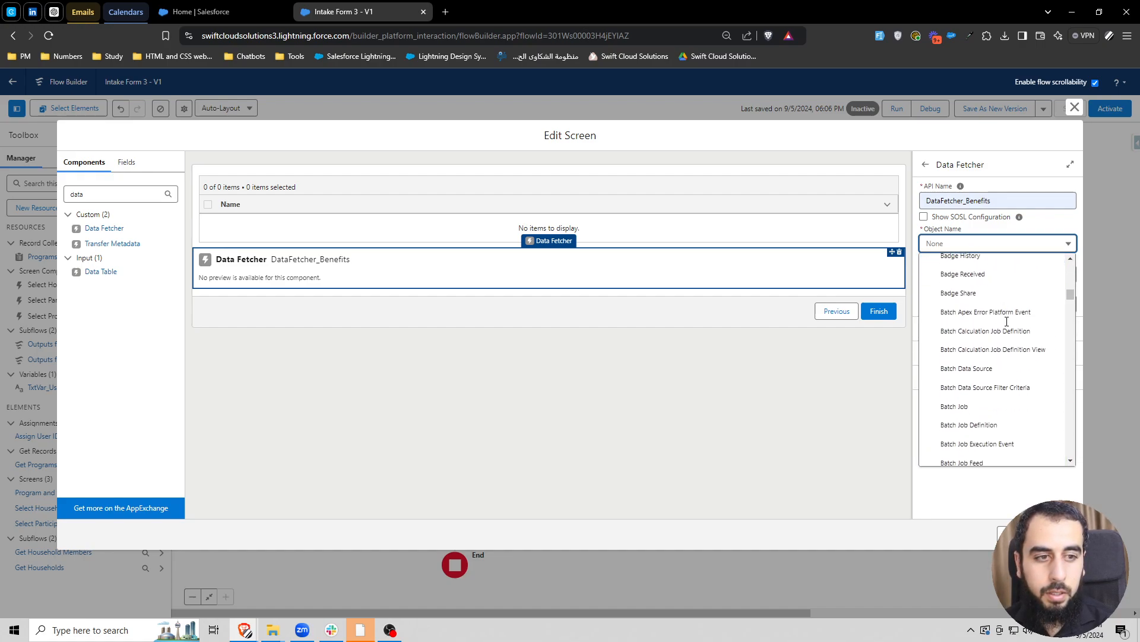
scroll(1007, 322, "down", 5)
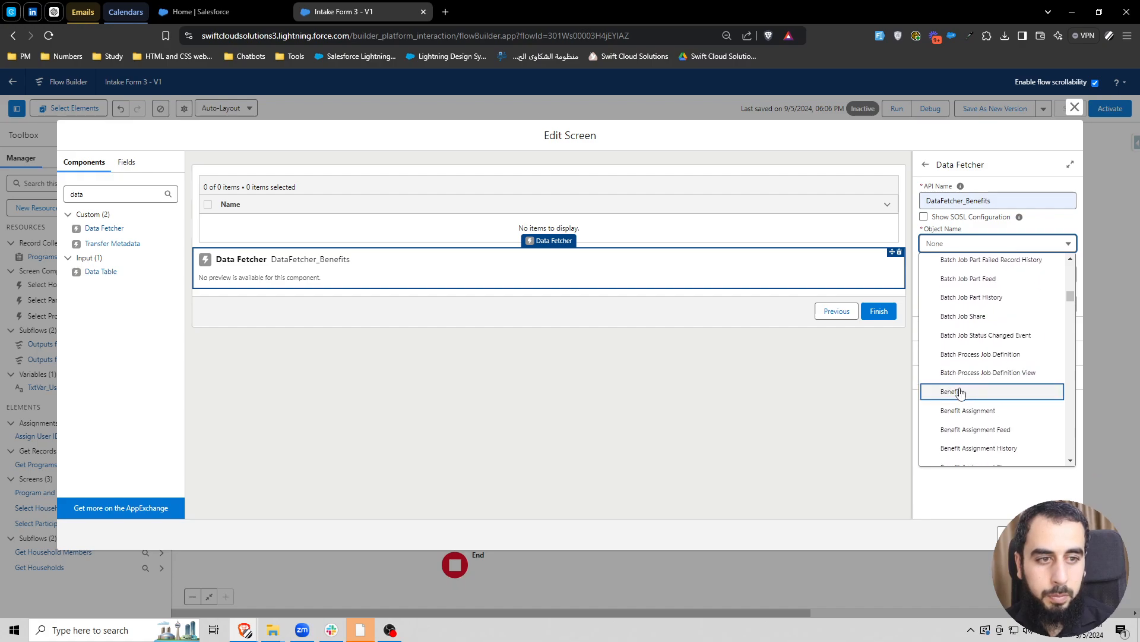
left_click(953, 391)
left_click(1031, 261)
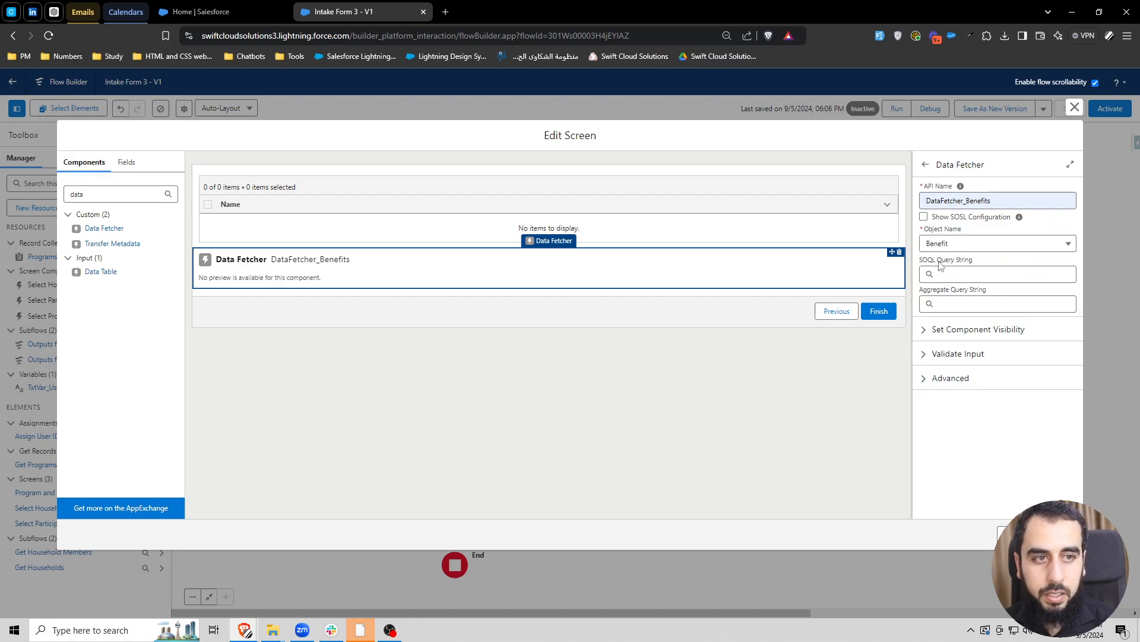
left_click_drag(937, 261, 974, 261)
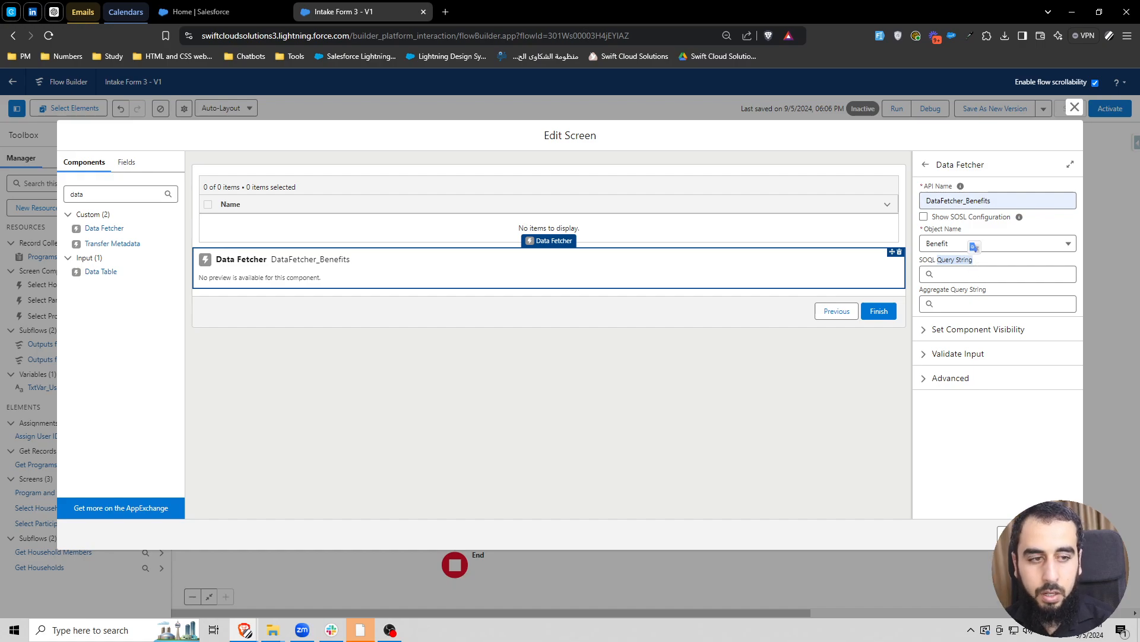
left_click(1058, 534)
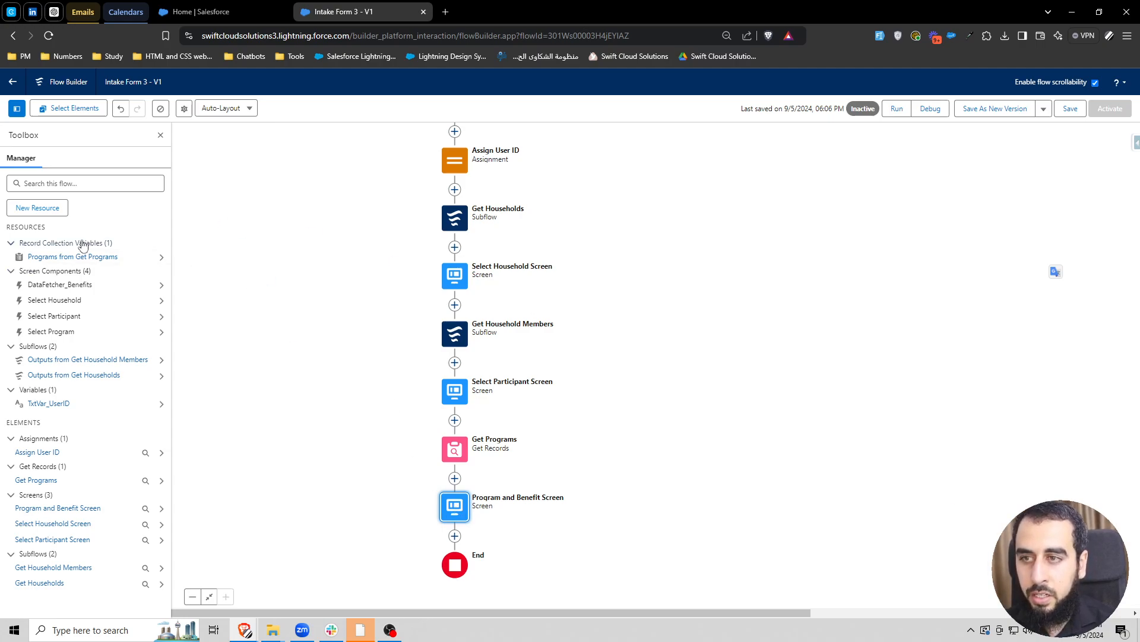
- Start a new Formula resource with the API name SOQL_Benefits and the data type Text
left_click(44, 207)
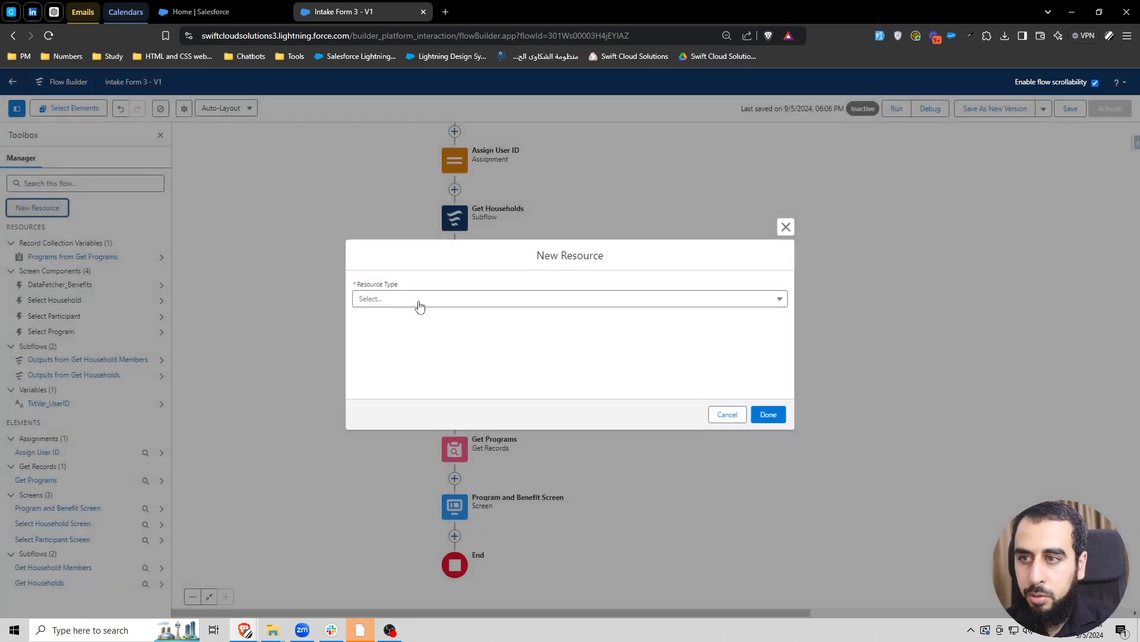
left_click(423, 300)
left_click(415, 370)
left_click(365, 242)
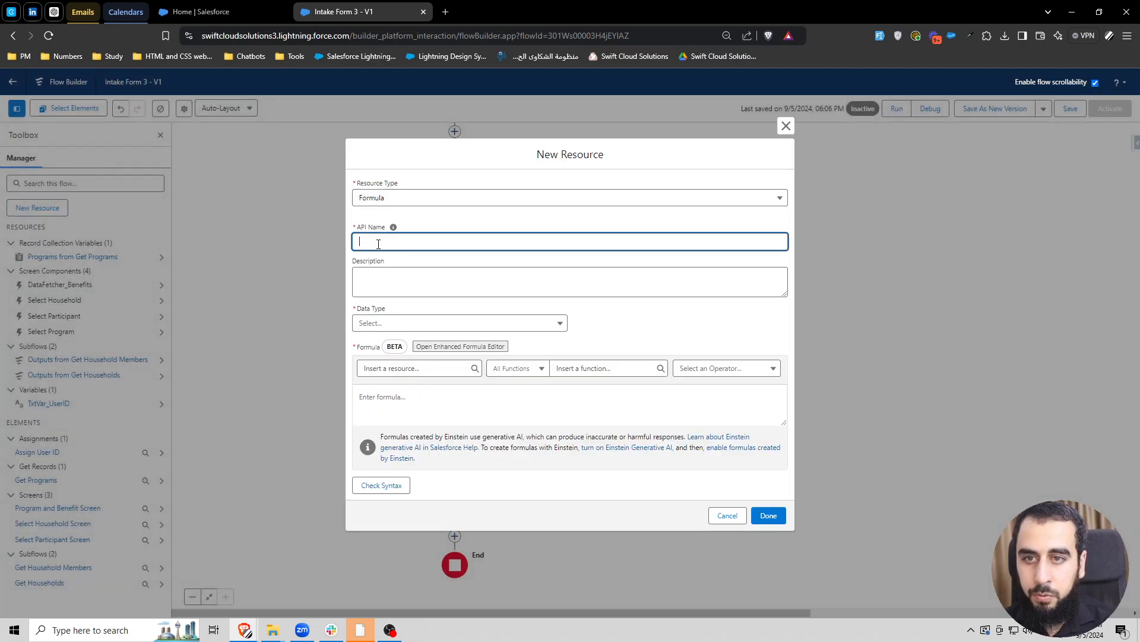
type("soqL")
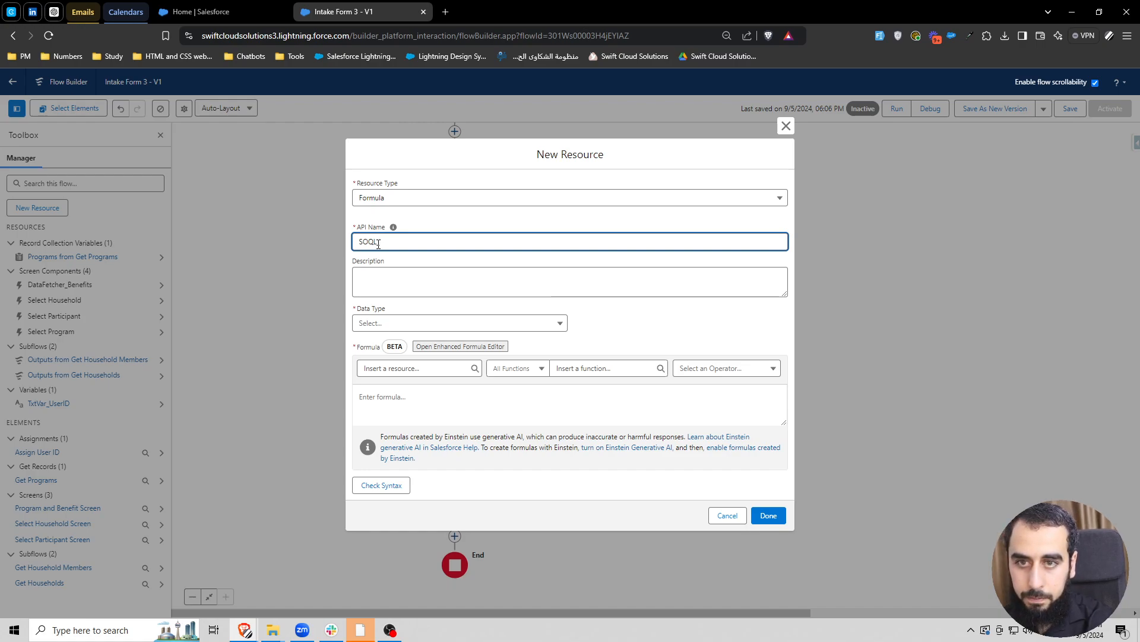
left_click(448, 320)
left_click(423, 345)
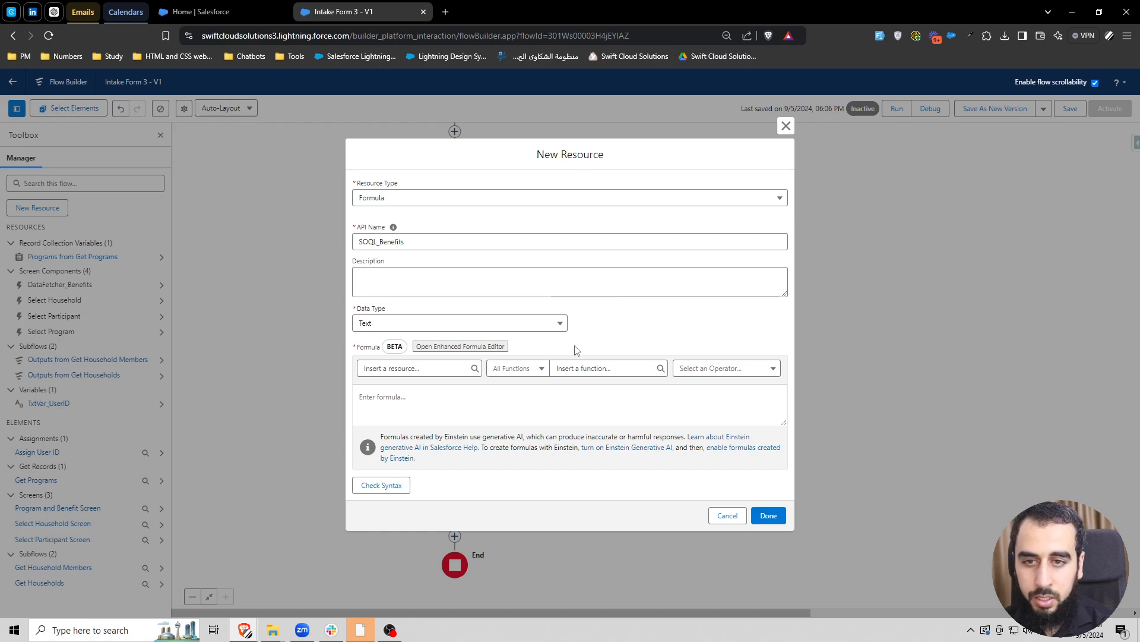
- Enter "SELECT Id, Name FROM Beneift WHERE ProgramID = Selected Program" as the formula and check its syntax
left_click(469, 401)
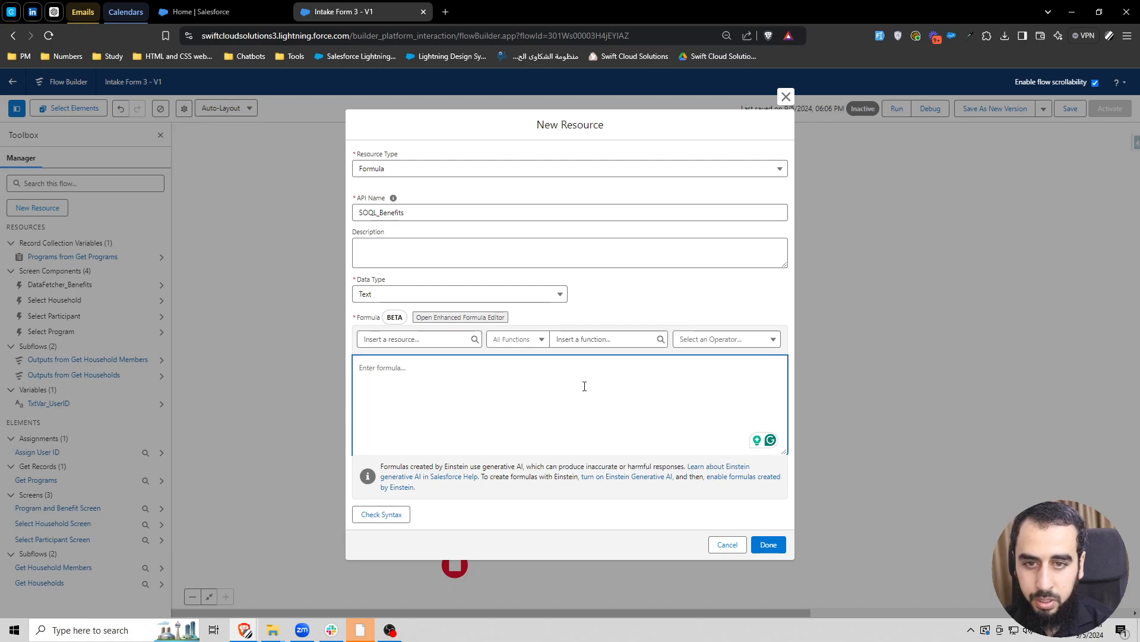
type("SE")
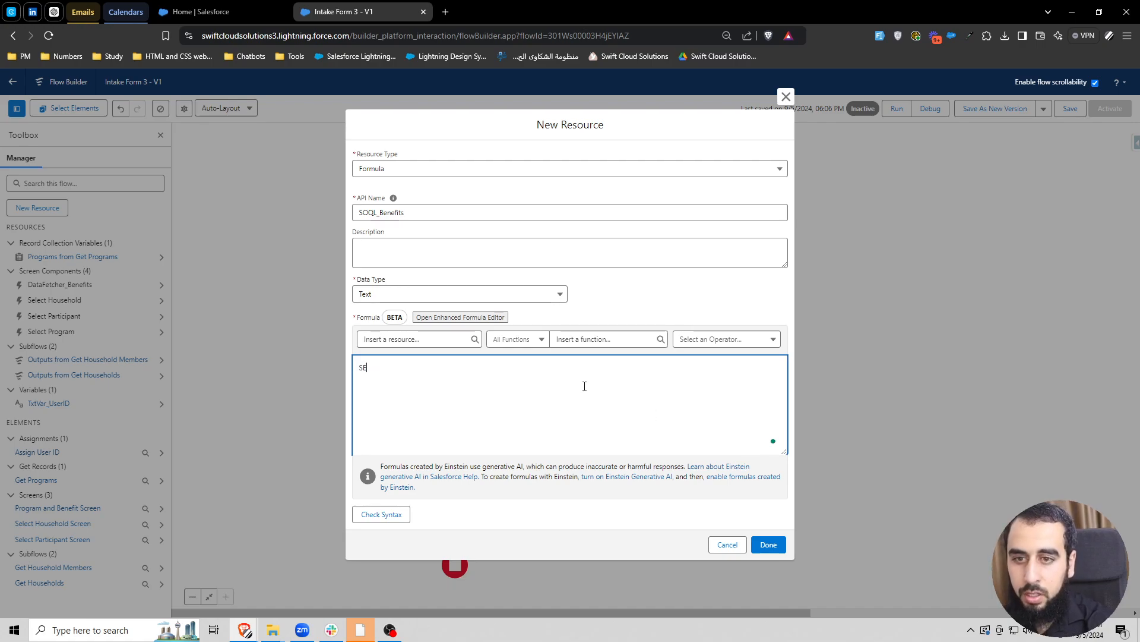
type("LECT Id, Na")
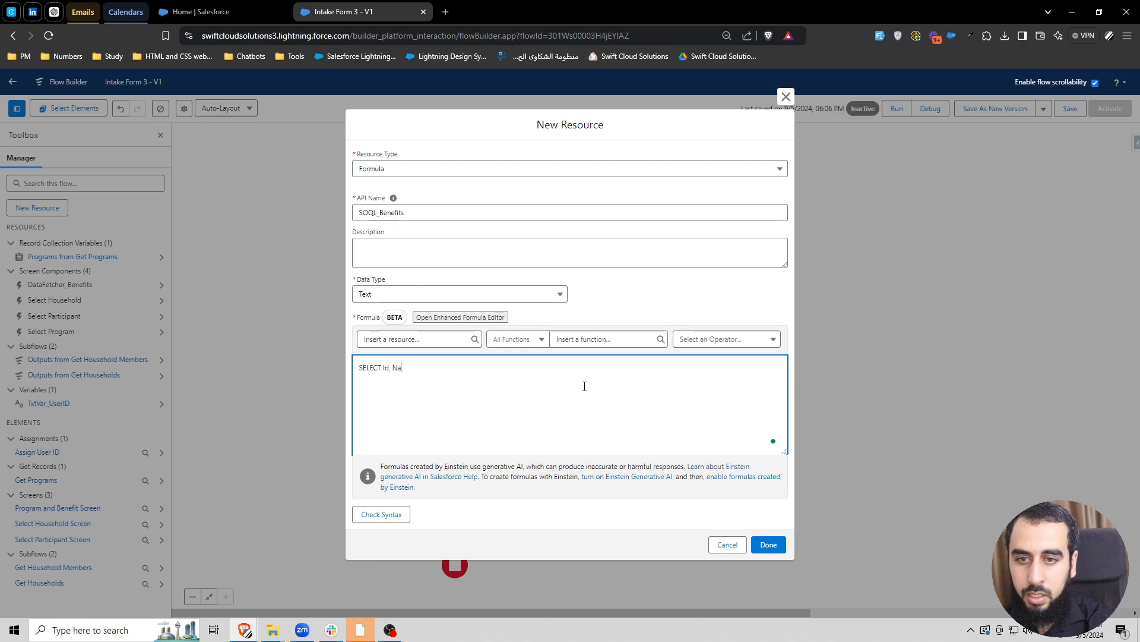
type("me FROM B")
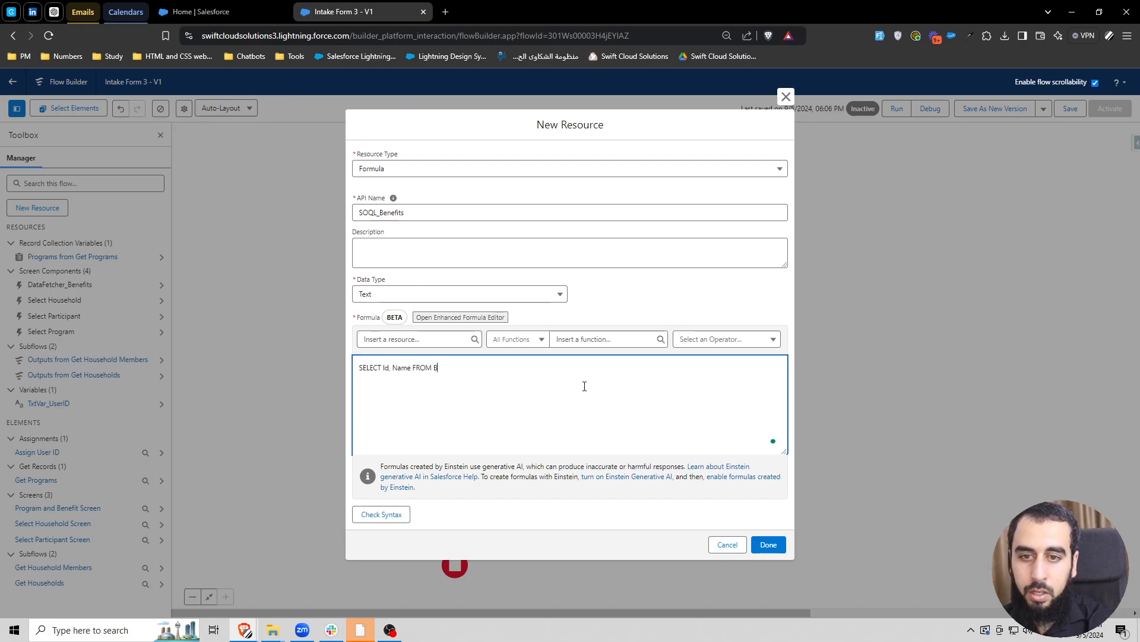
type("eneift WHERE")
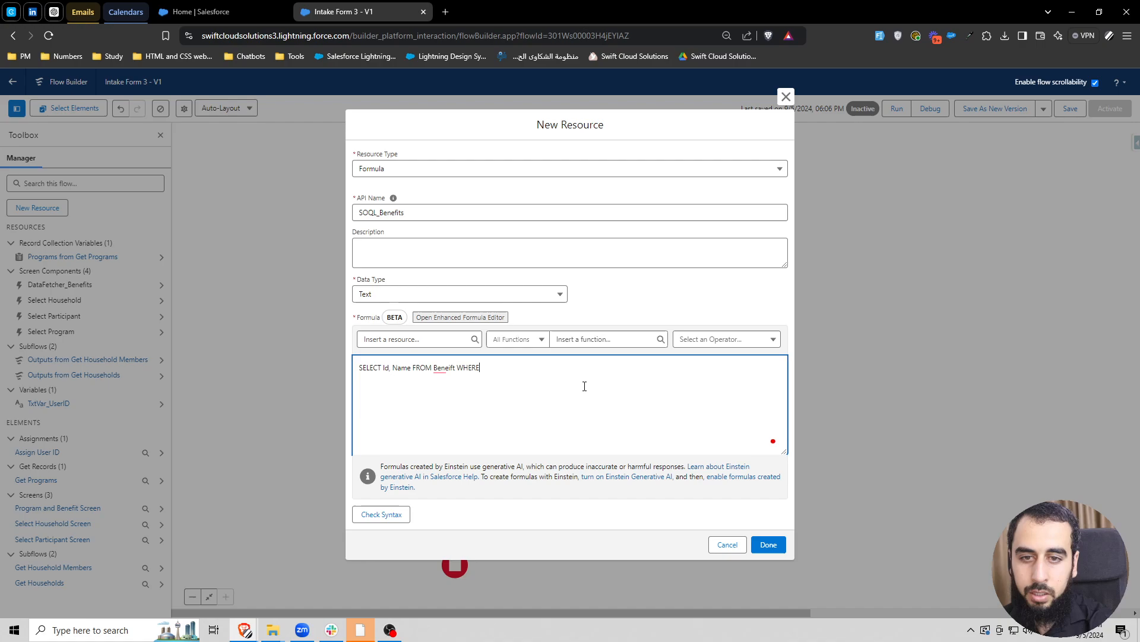
right_click(455, 370)
left_click(494, 371)
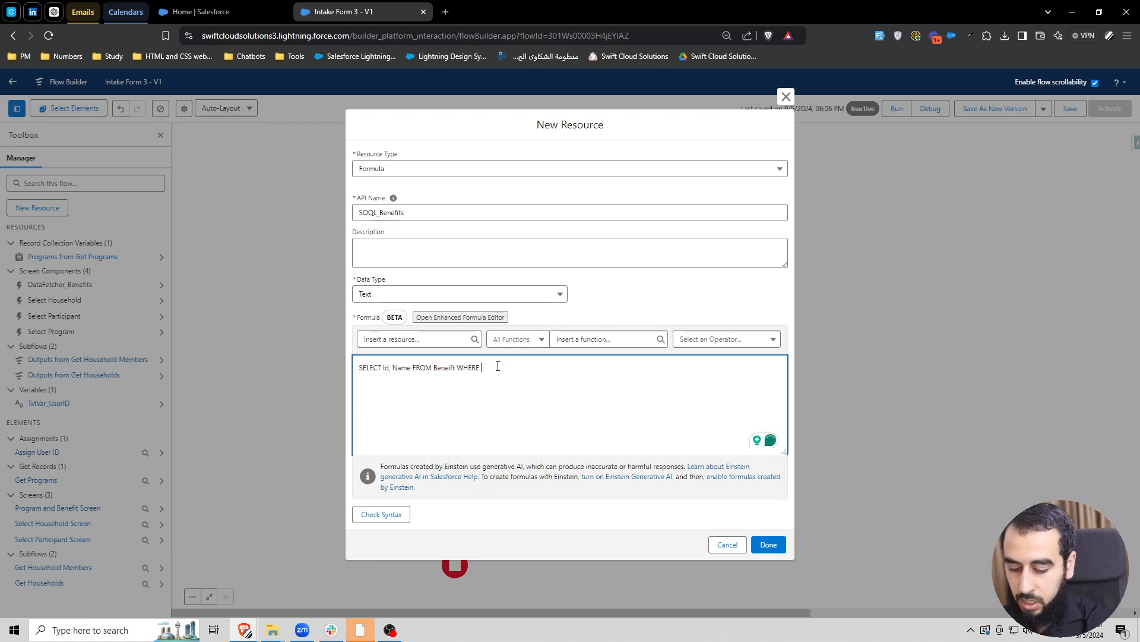
type("ProgramID =")
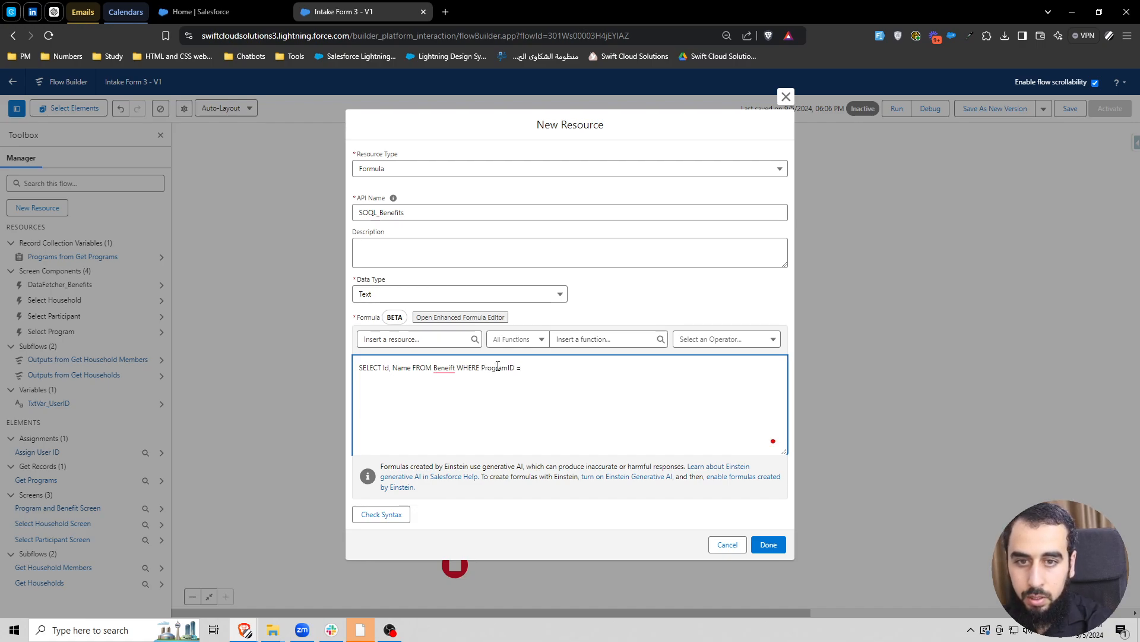
type(" Se")
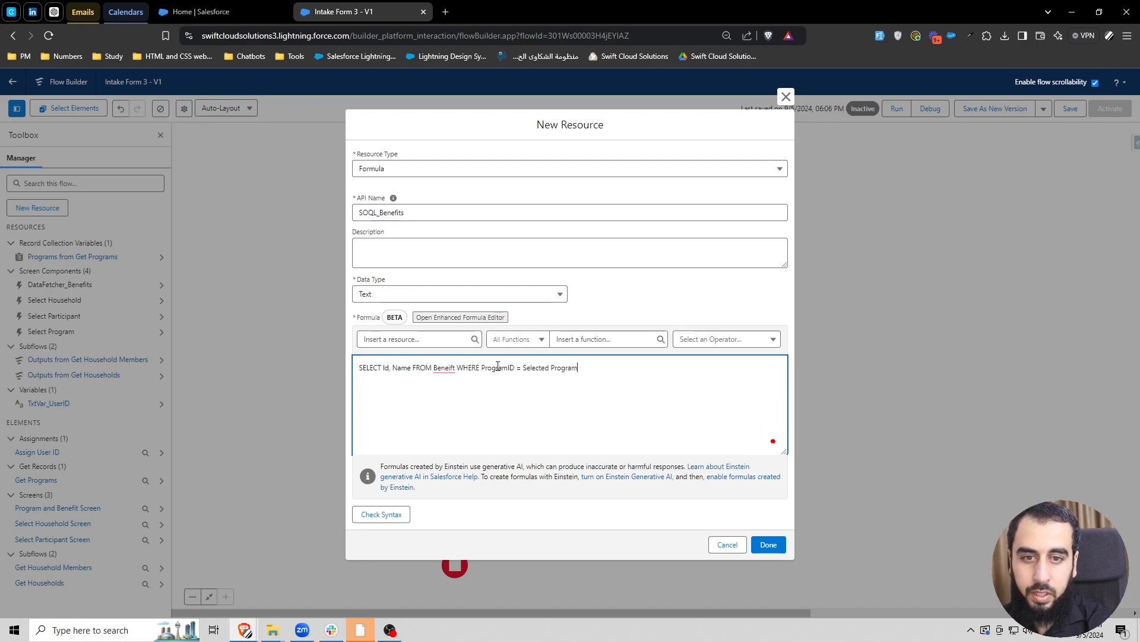
type("lected Program")
key("Return")
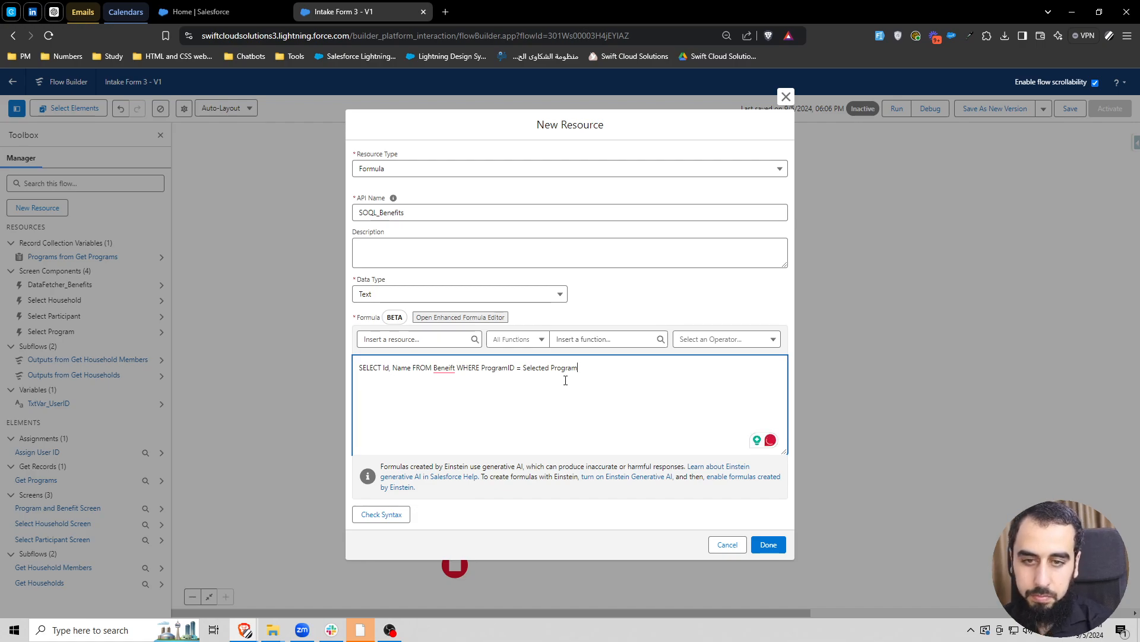
left_click(407, 511)
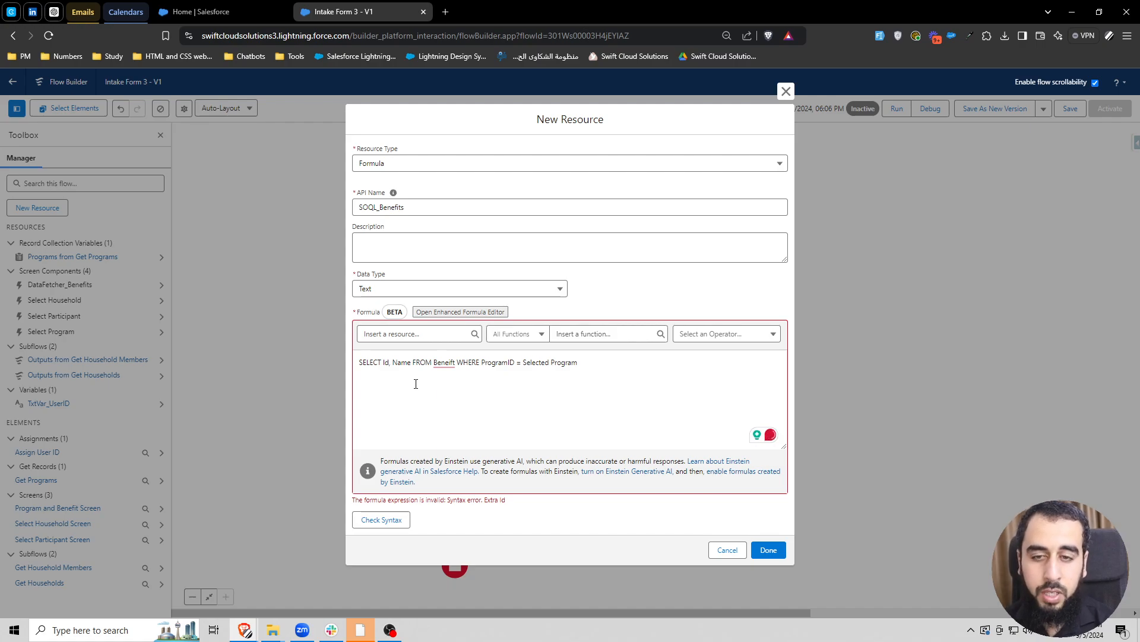
- Replace the "Selected Program" placeholder in the query with the Id of DataTable_SelectProgram's first selected row
left_click(589, 369)
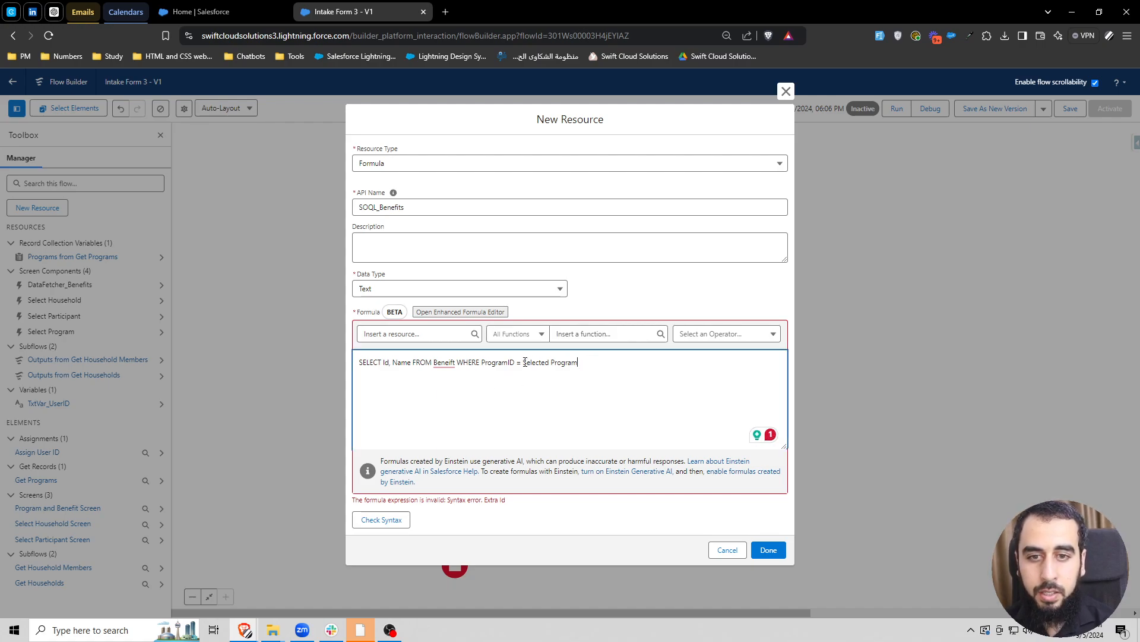
left_click_drag(523, 362, 585, 360)
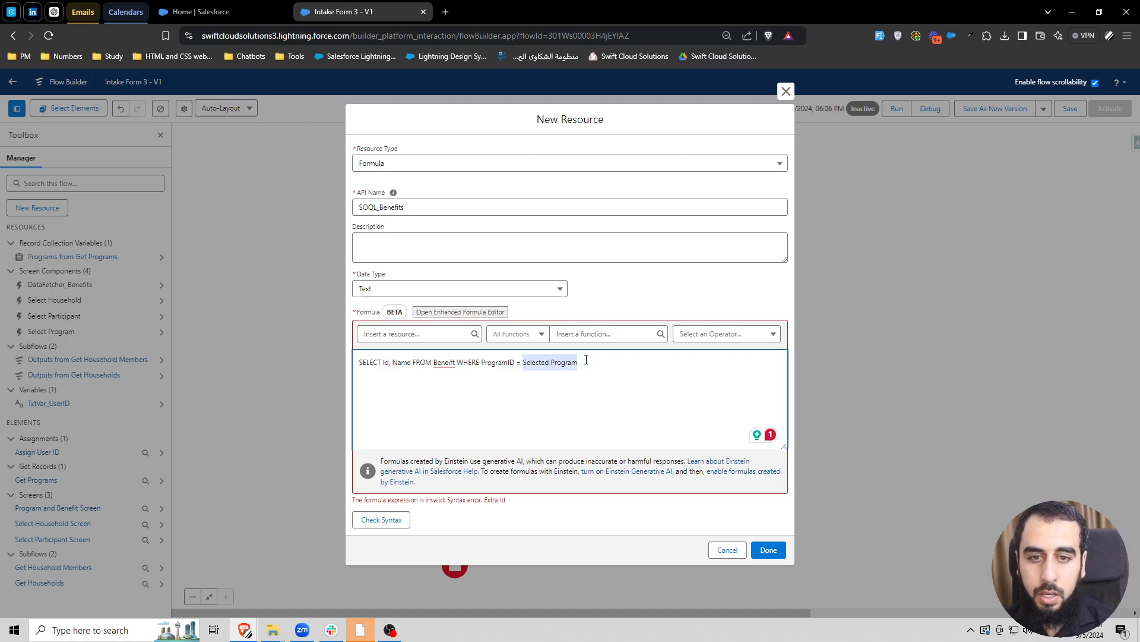
left_click(412, 334)
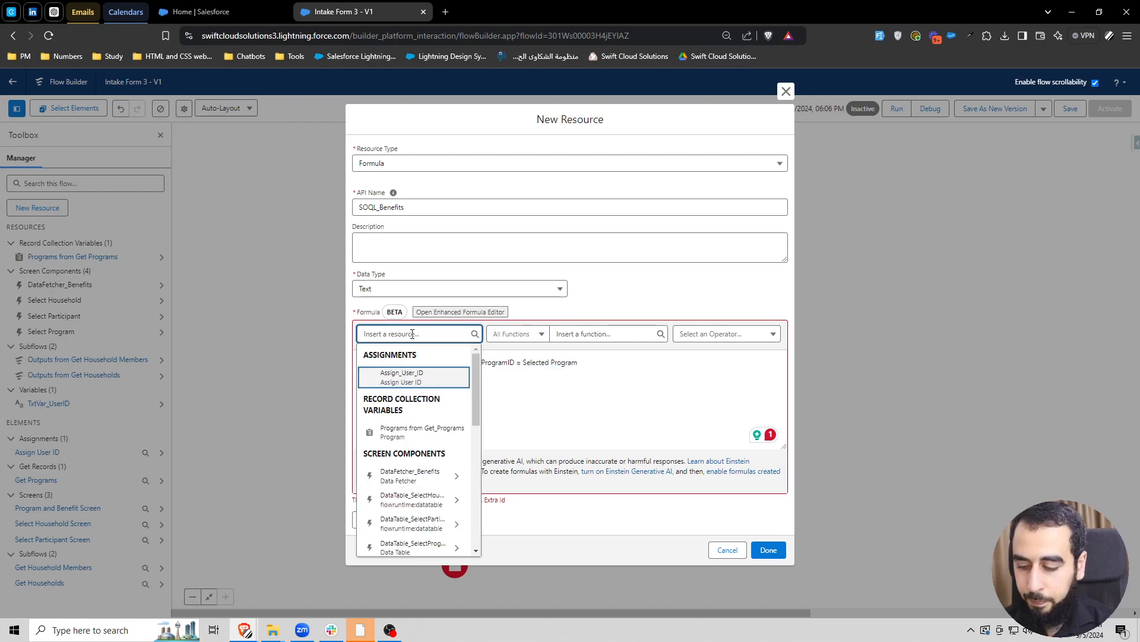
type("datat")
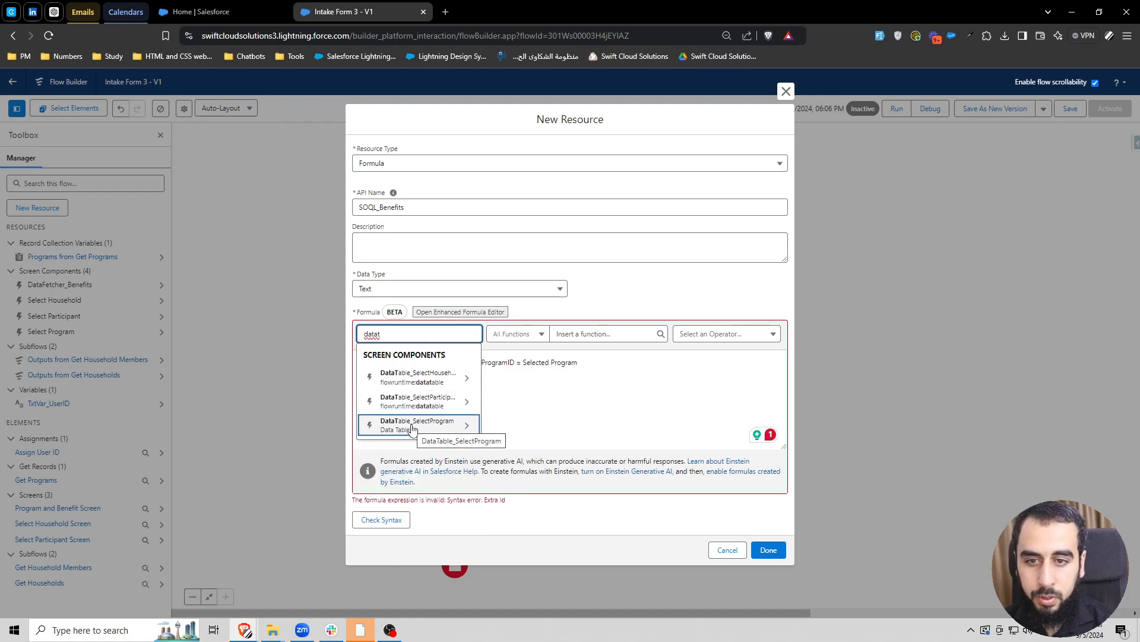
left_click(412, 425)
left_click(401, 357)
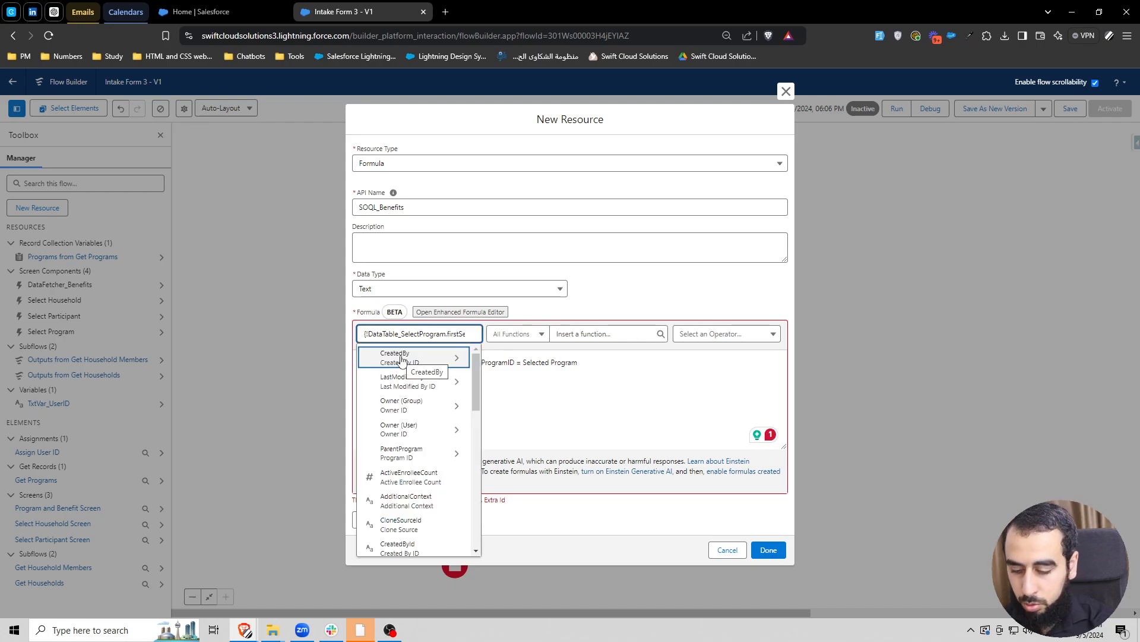
type("program id")
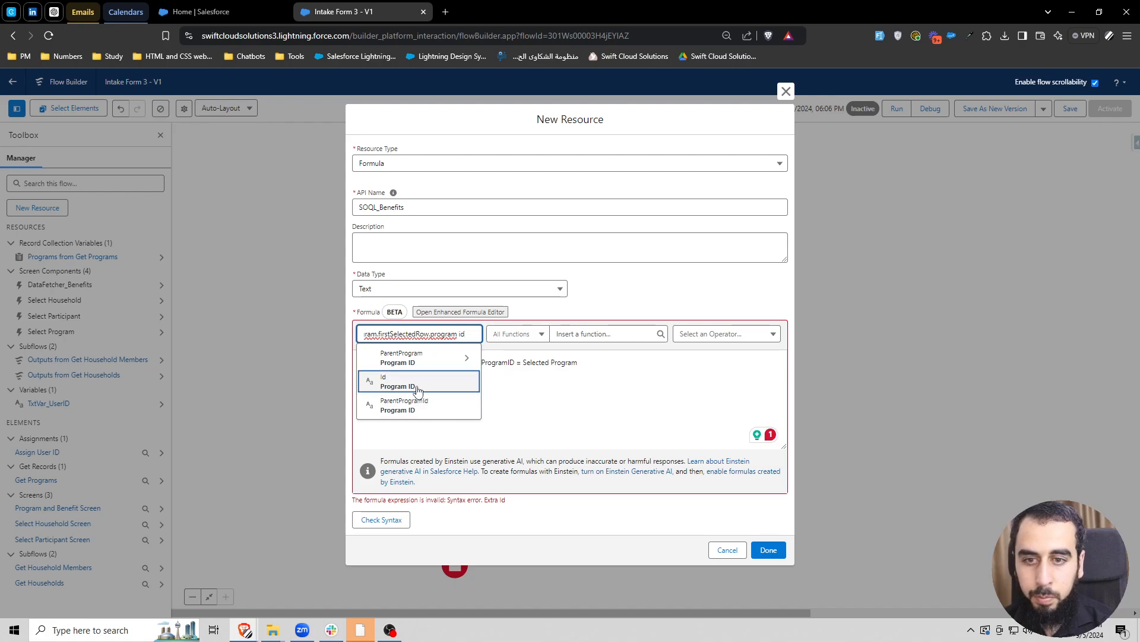
left_click(403, 383)
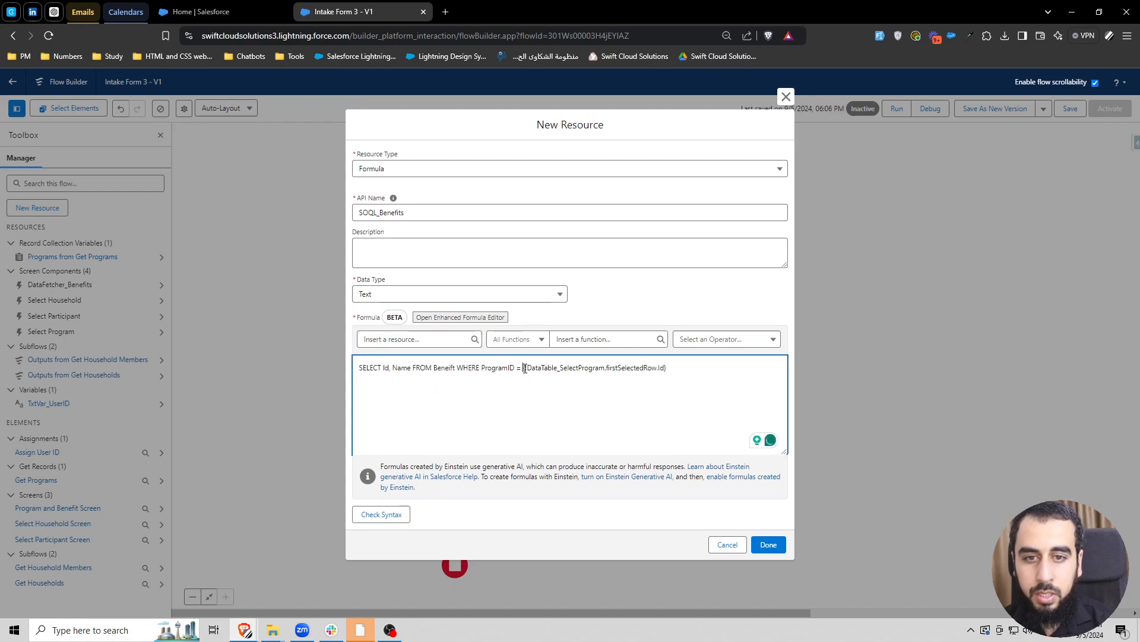
left_click_drag(525, 368, 667, 367)
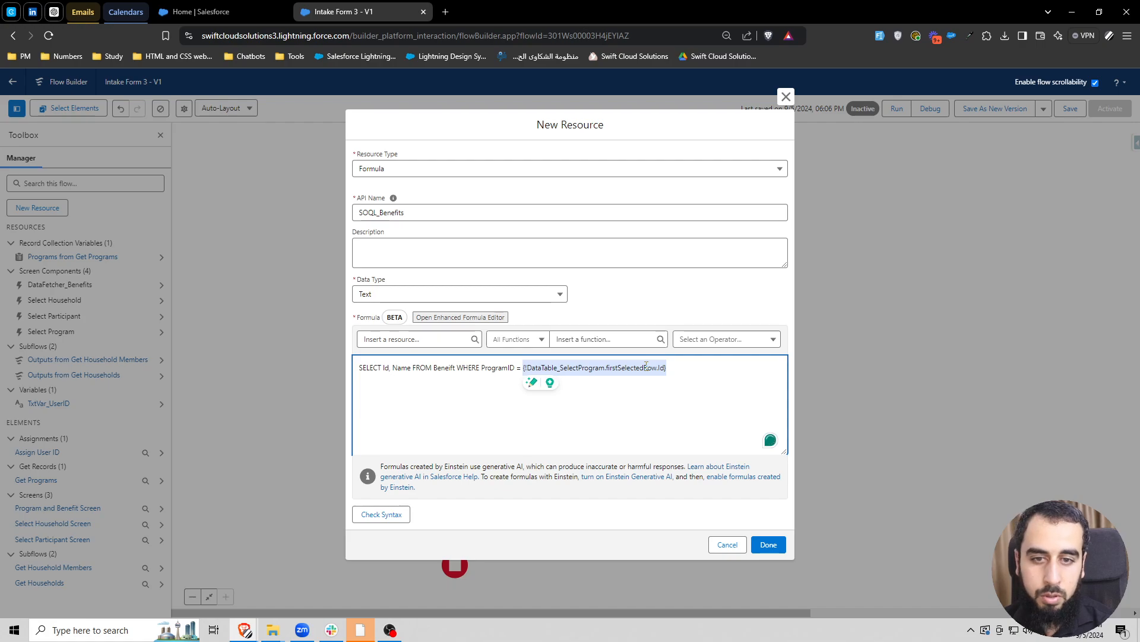
double_click(498, 368)
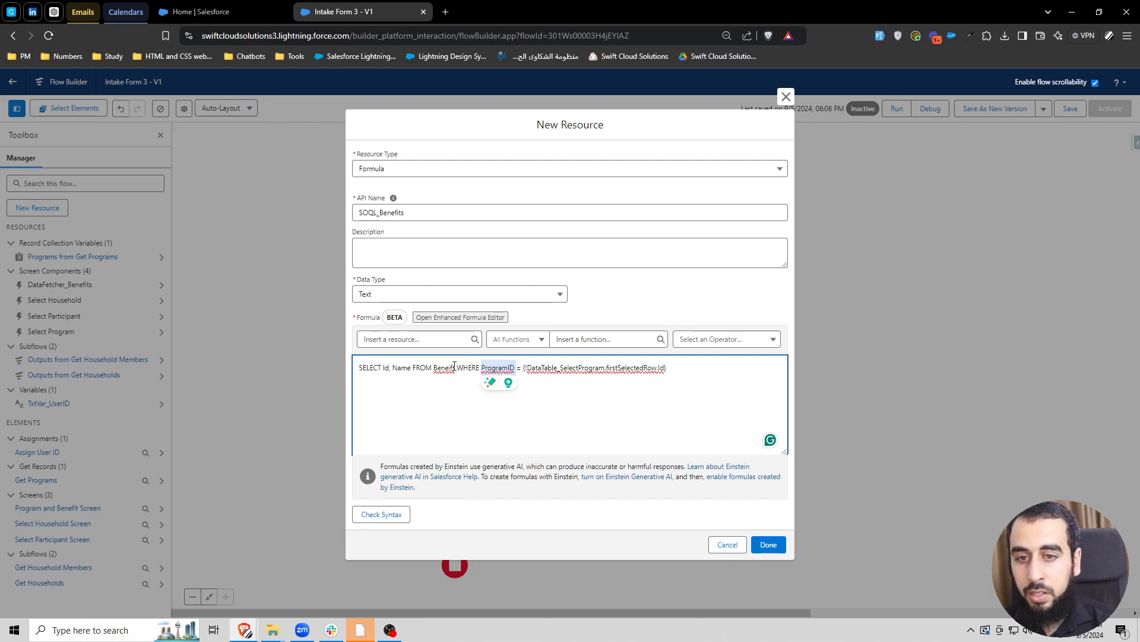
- Open Salesforce Setup from the home page, leaving the flow open
left_click(196, 12)
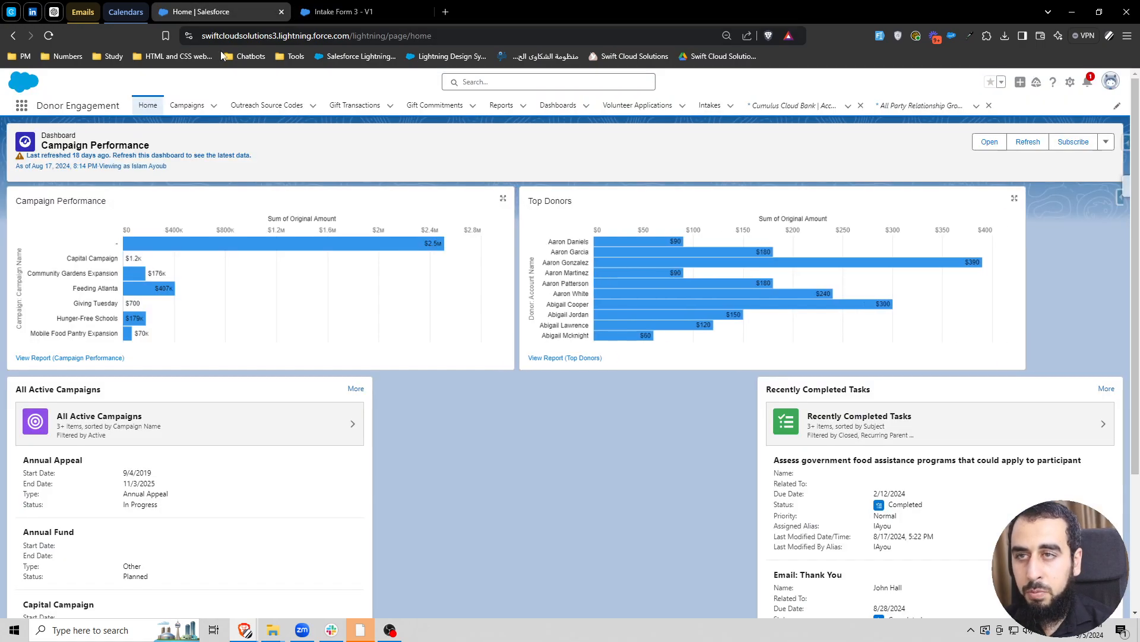
left_click(1073, 83)
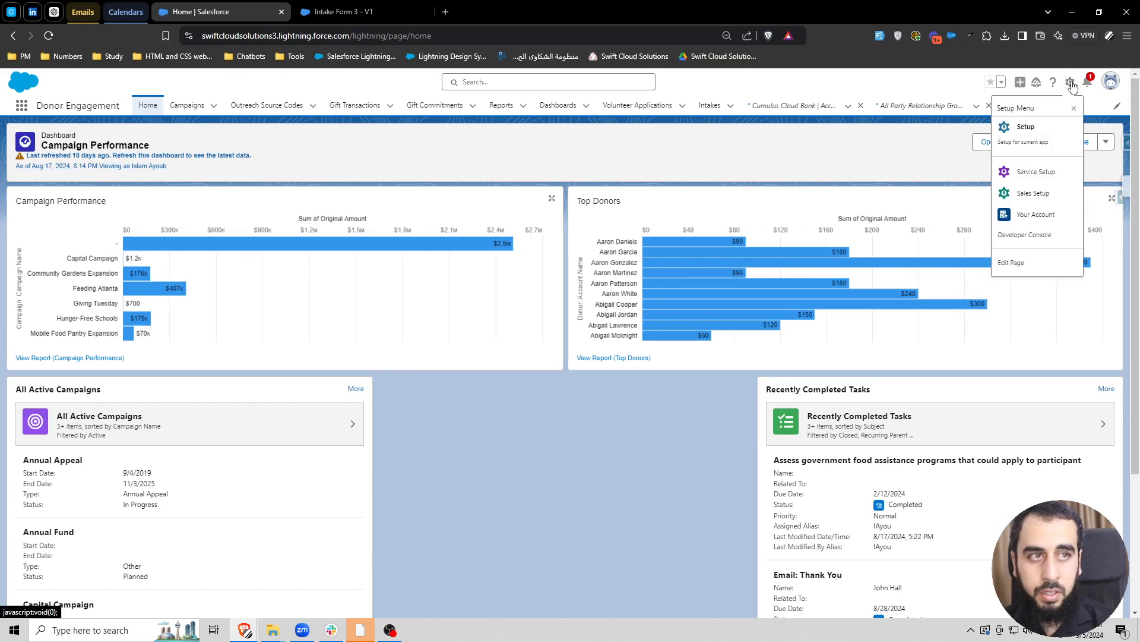
left_click(1029, 134)
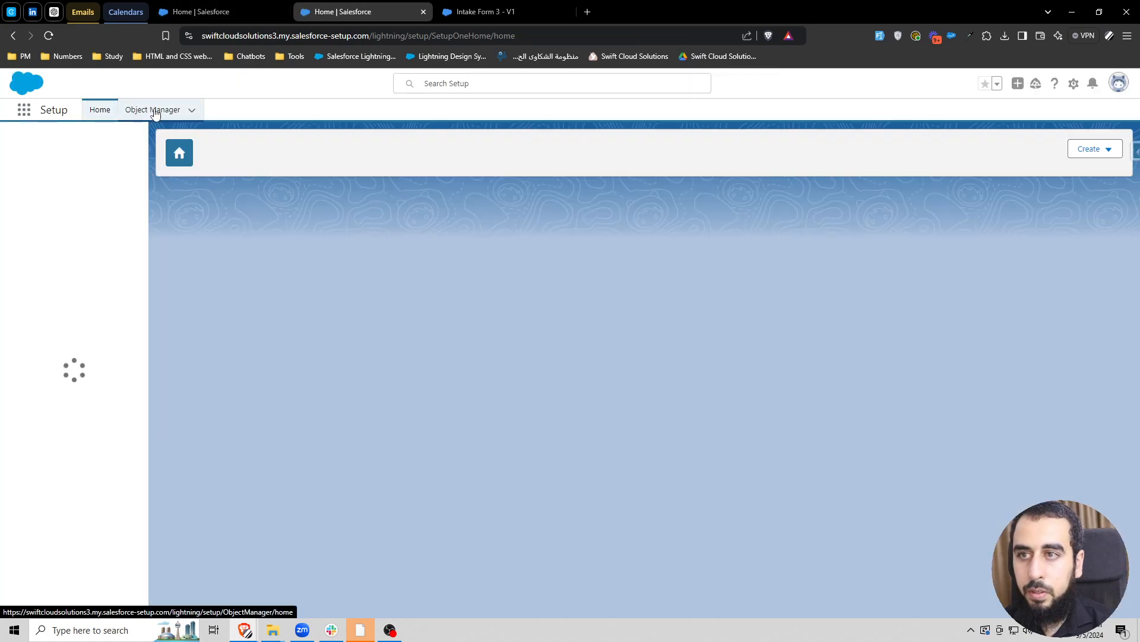
- Look up the Benefit object with Salesforce Inspector Reloaded from Object Manager and open its full field list
left_click(154, 111)
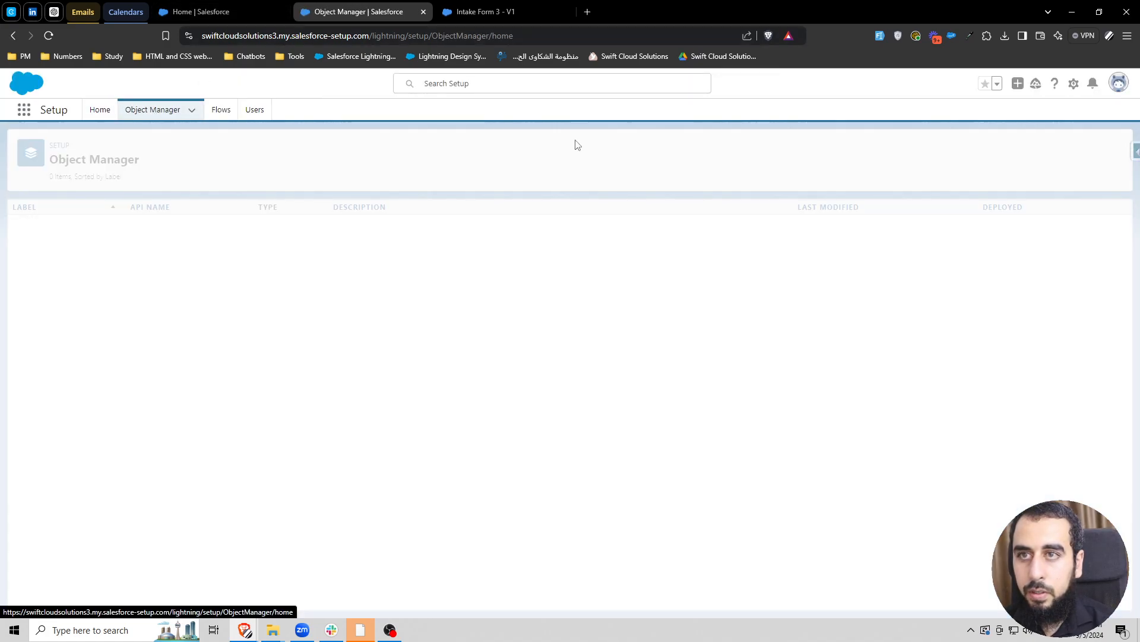
left_click(1132, 152)
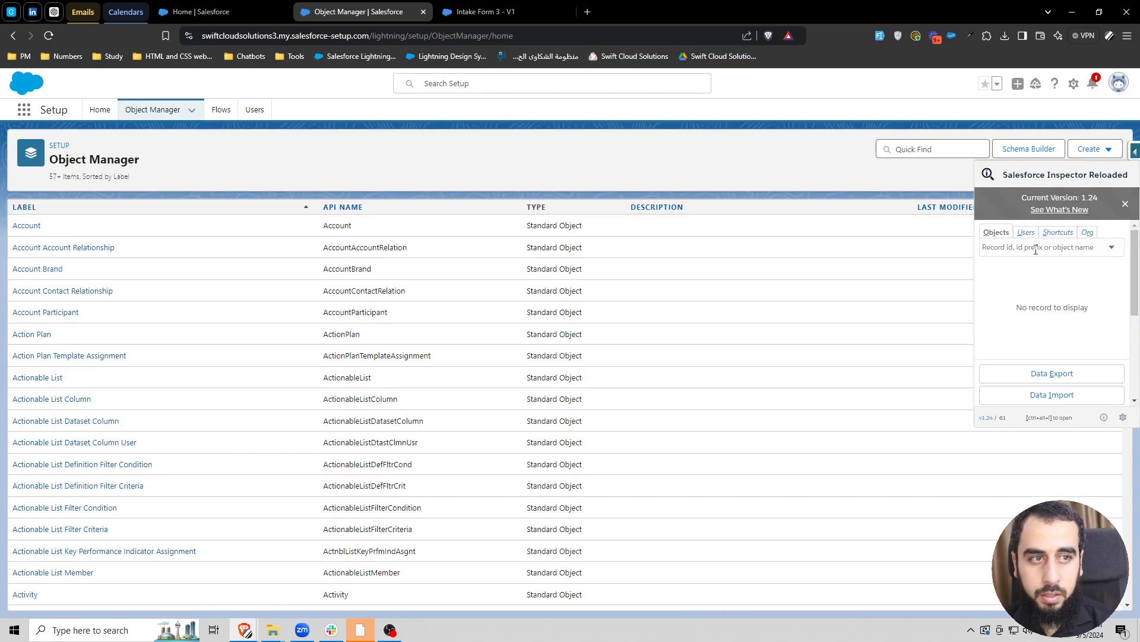
left_click(1030, 246)
type("benef")
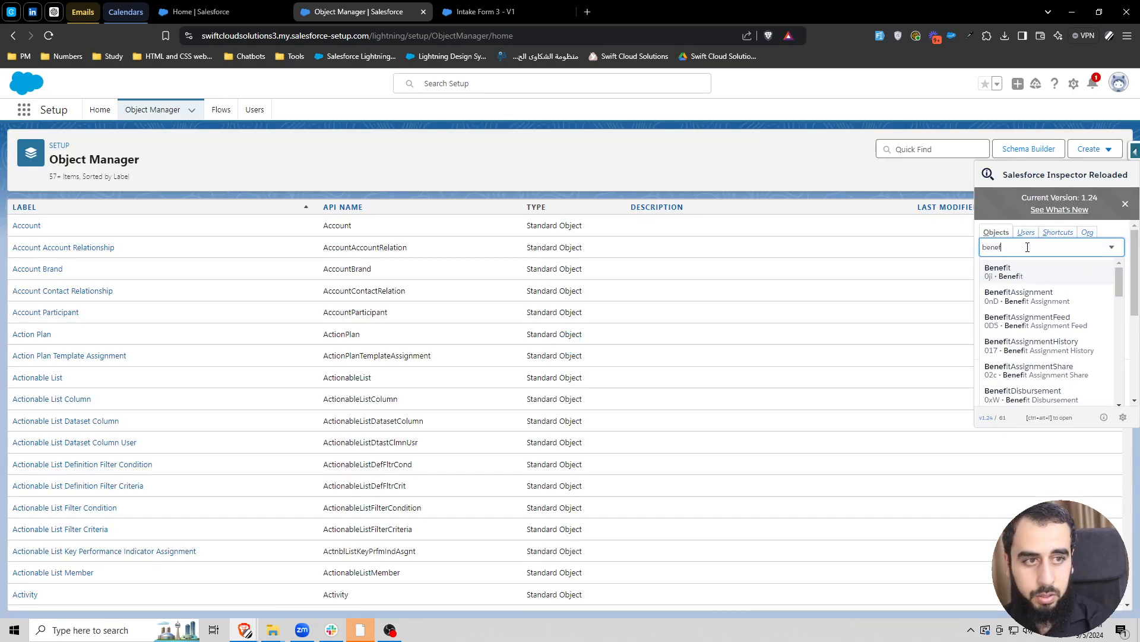
left_click(1022, 272)
left_click(1067, 330)
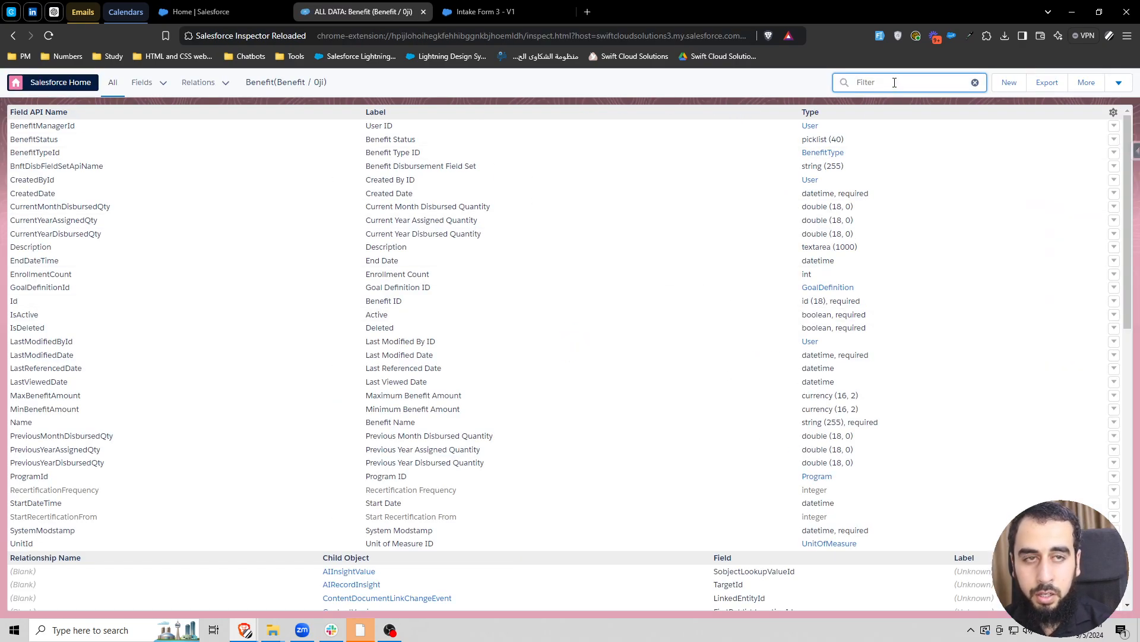
- Filter the Benefit fields by "program", replace ProgramID in the flow's formula with the API name ProgramId, and check the syntax
type("program")
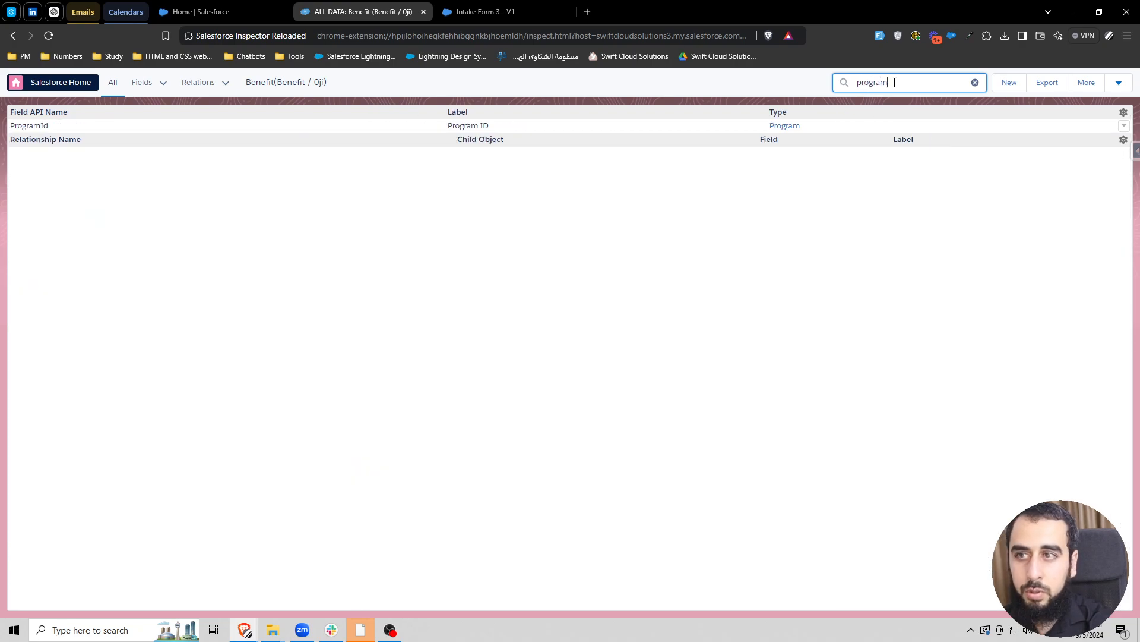
double_click(32, 125)
key("ctrl+c")
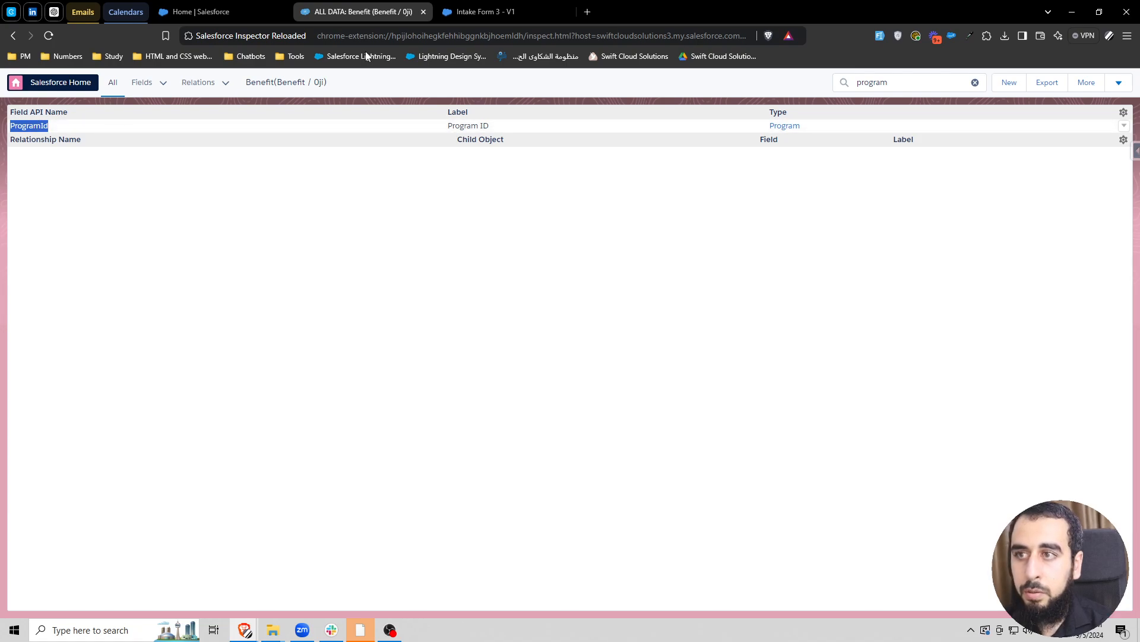
left_click(496, 13)
double_click(503, 369)
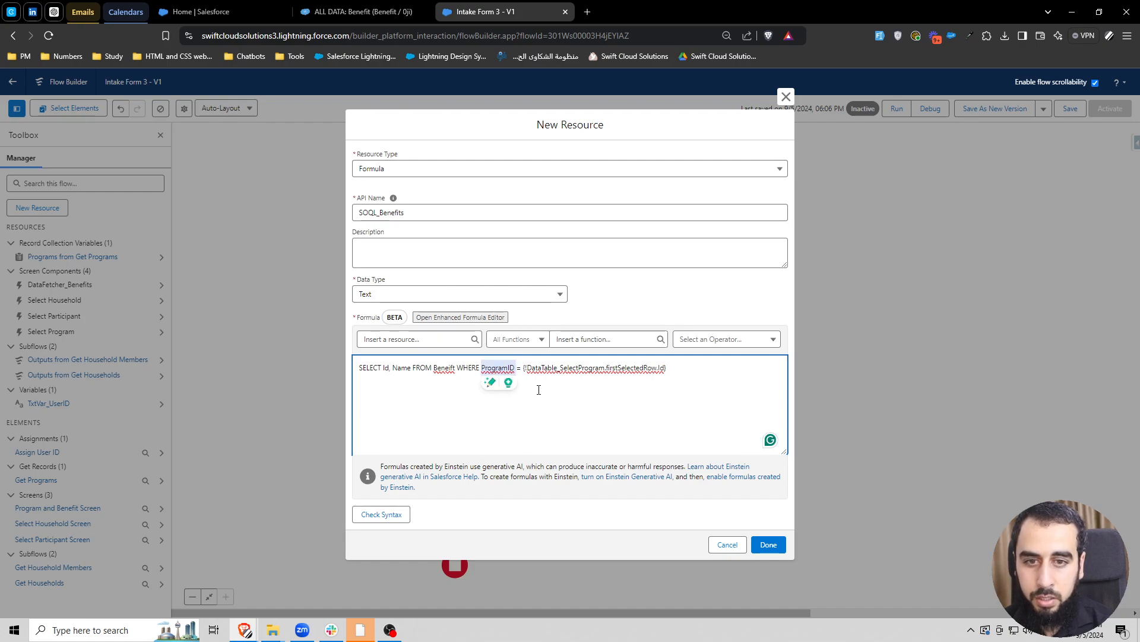
key("ctrl+v")
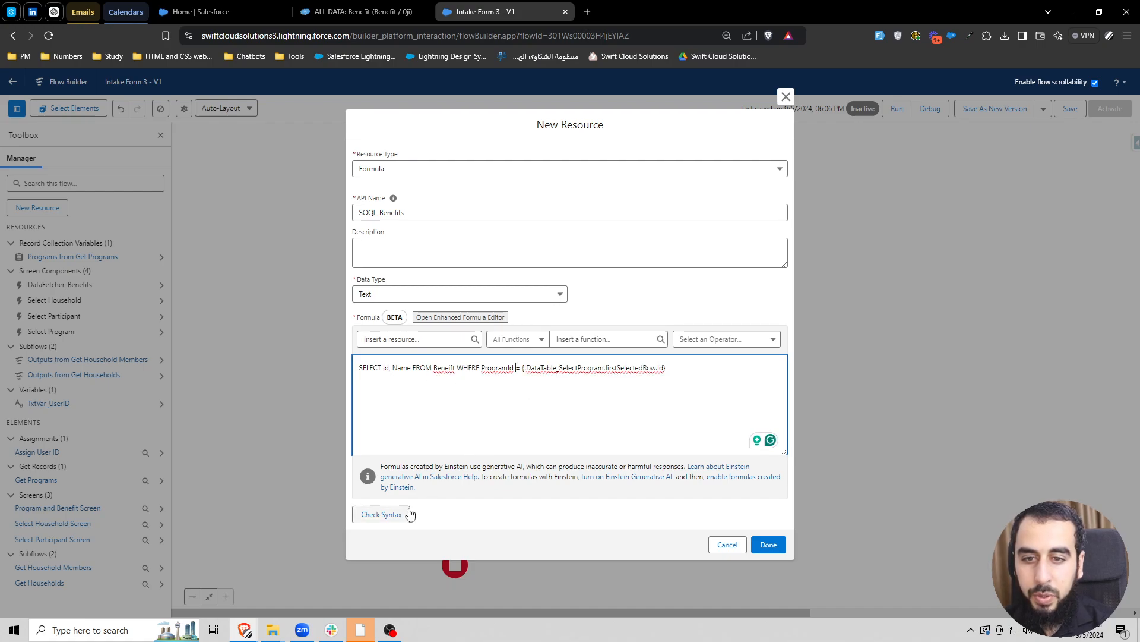
left_click(375, 514)
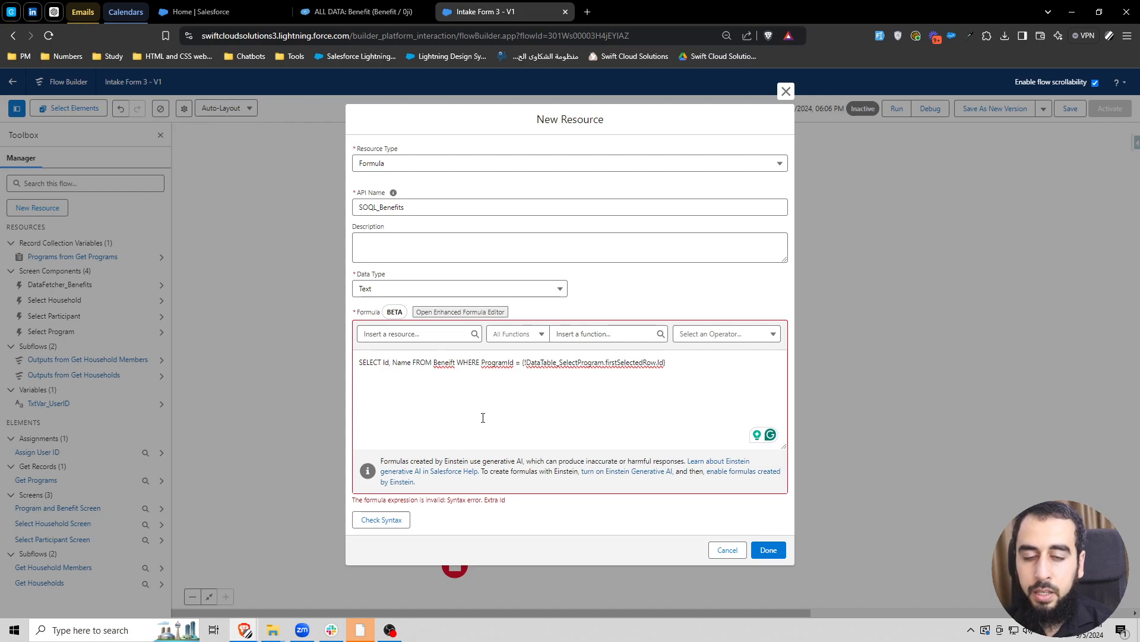
left_click(358, 361)
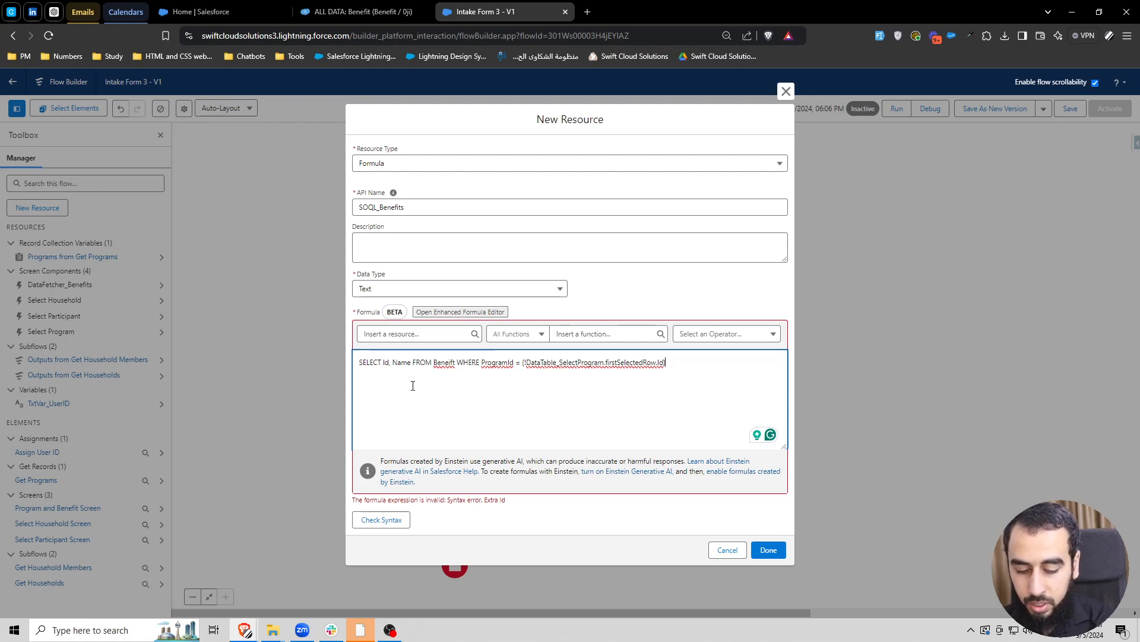
type("' \"")
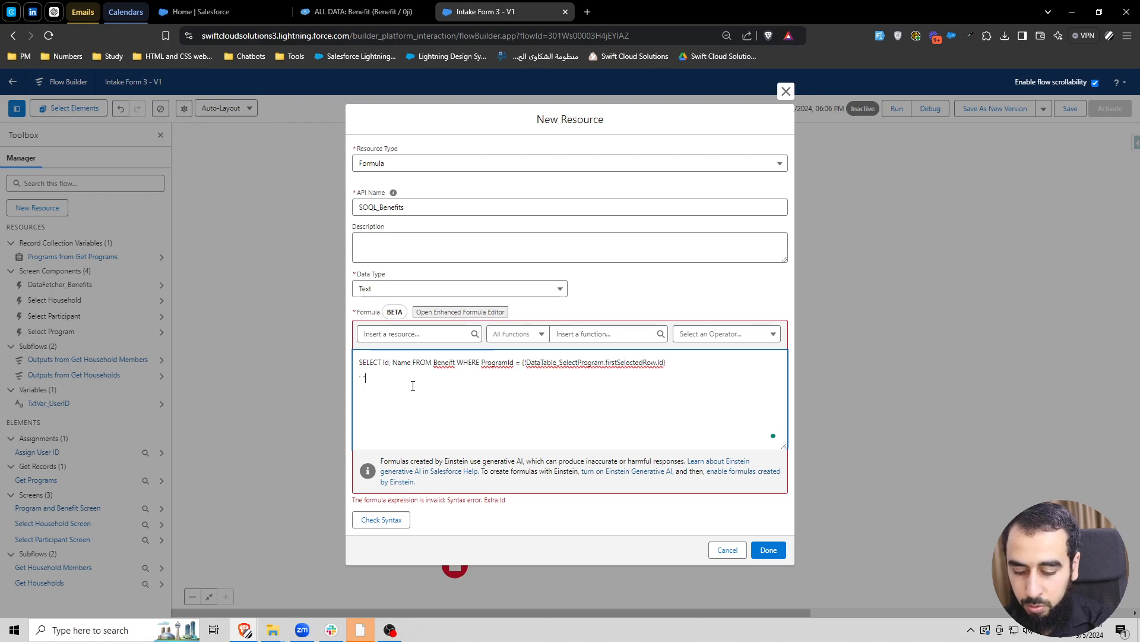
key("BackSpace")
key("BackSpace")
key("BackSpace")
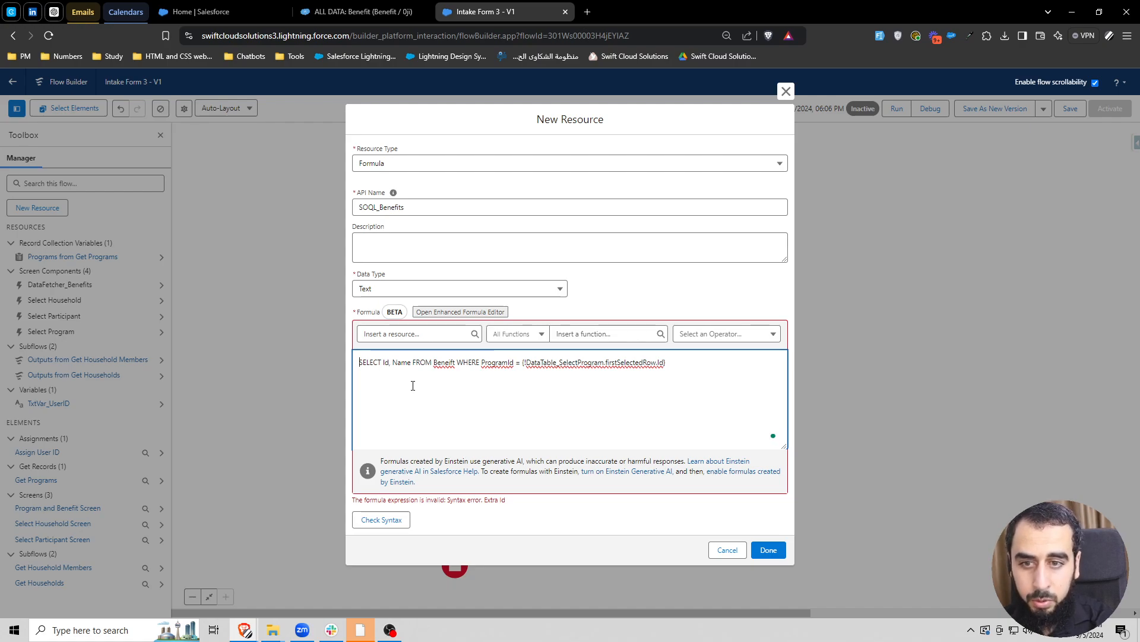
- Enclose the query text up to "ProgramId =" in double quotes and join it with + to the selected row's Id reference
key("Up")
type("\"")
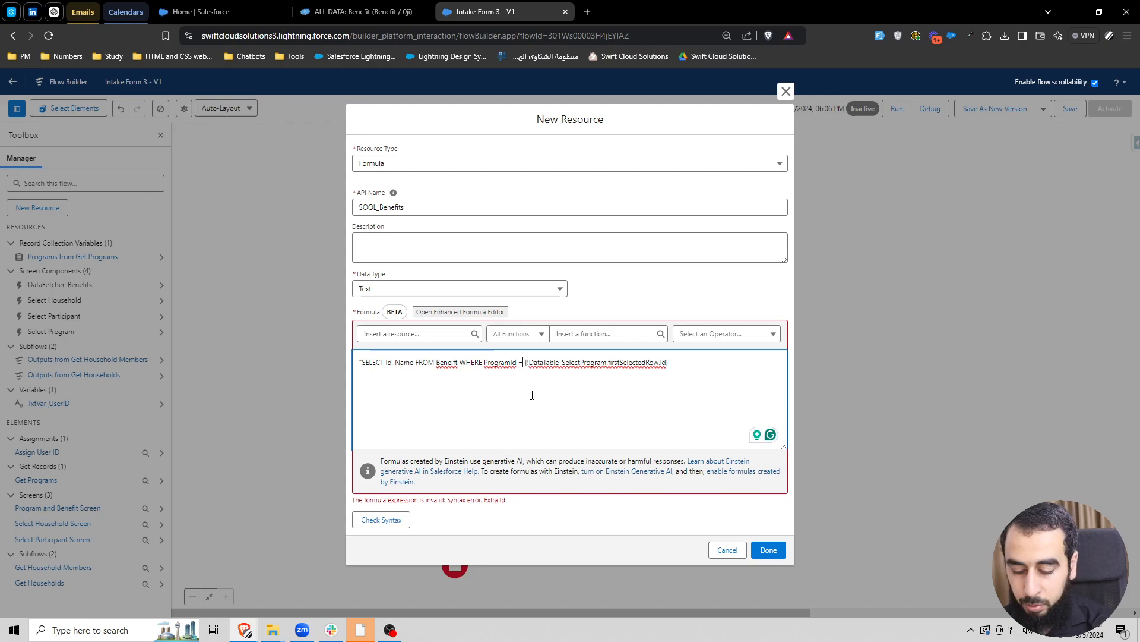
type("' +")
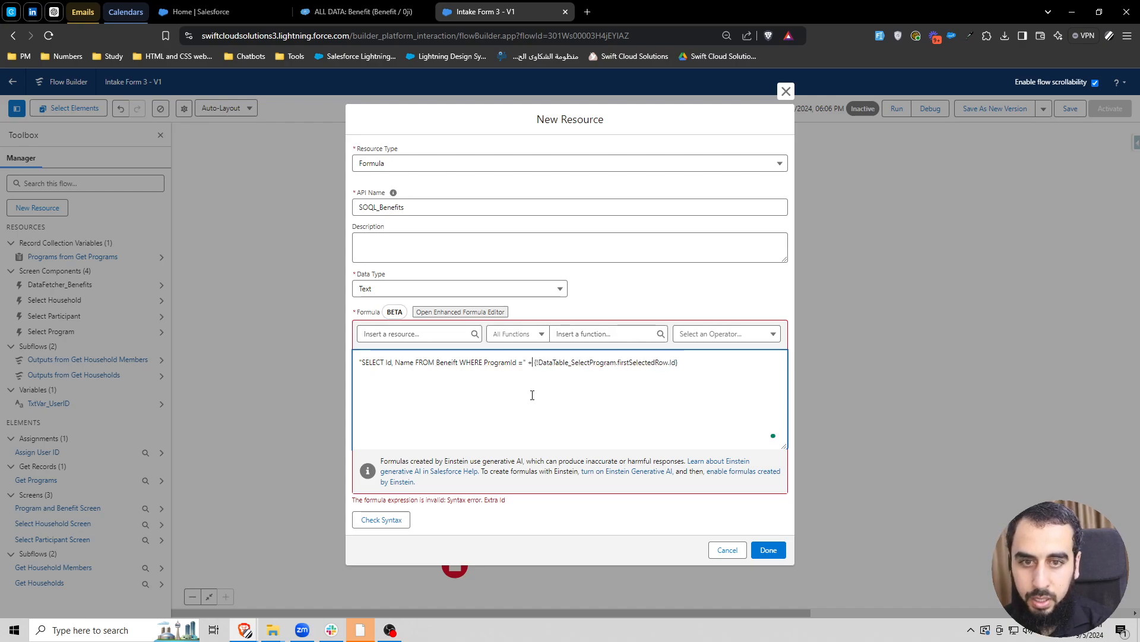
- Examine the formula's quoted query text and the DataTable_SelectProgram first selected row reference
left_click_drag(534, 362, 691, 364)
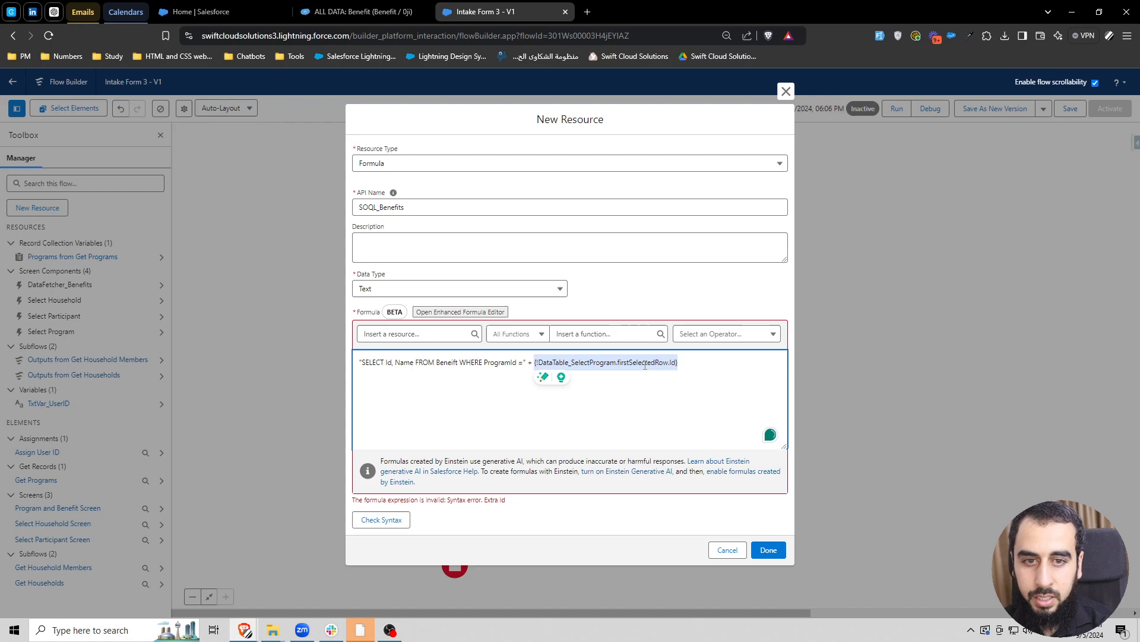
left_click(645, 363)
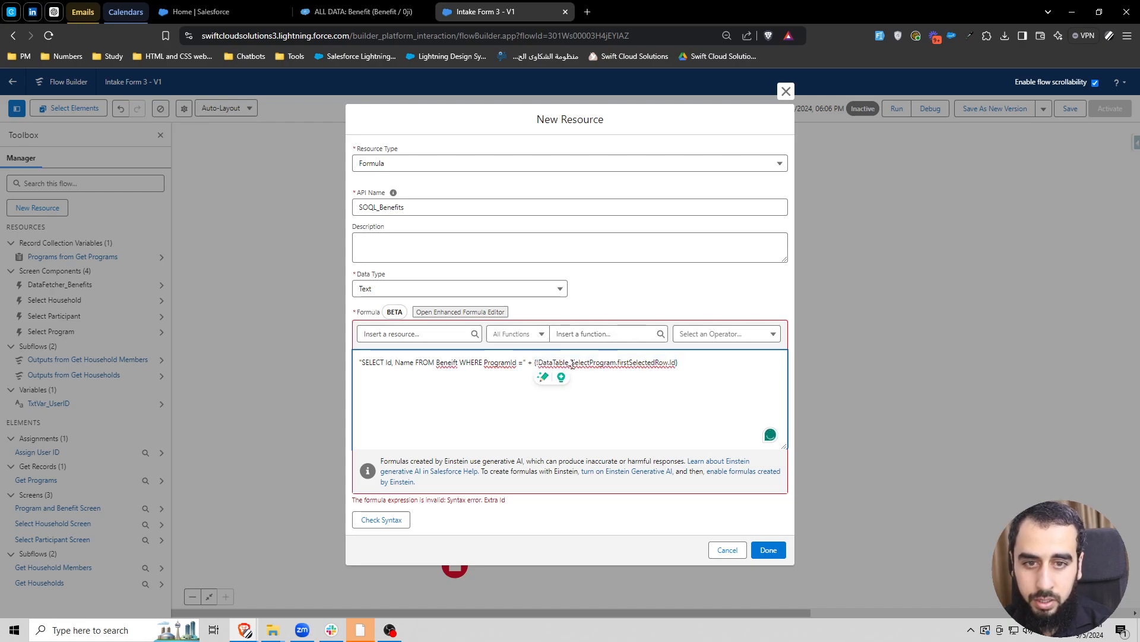
left_click_drag(534, 363, 680, 362)
left_click(677, 363)
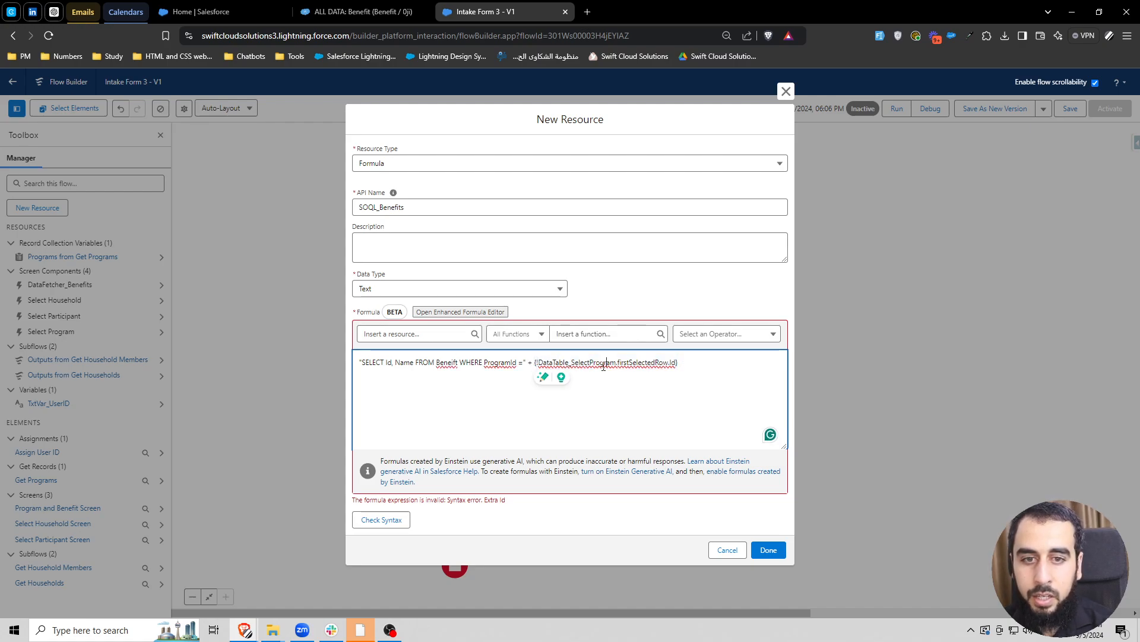
left_click_drag(526, 362, 371, 367)
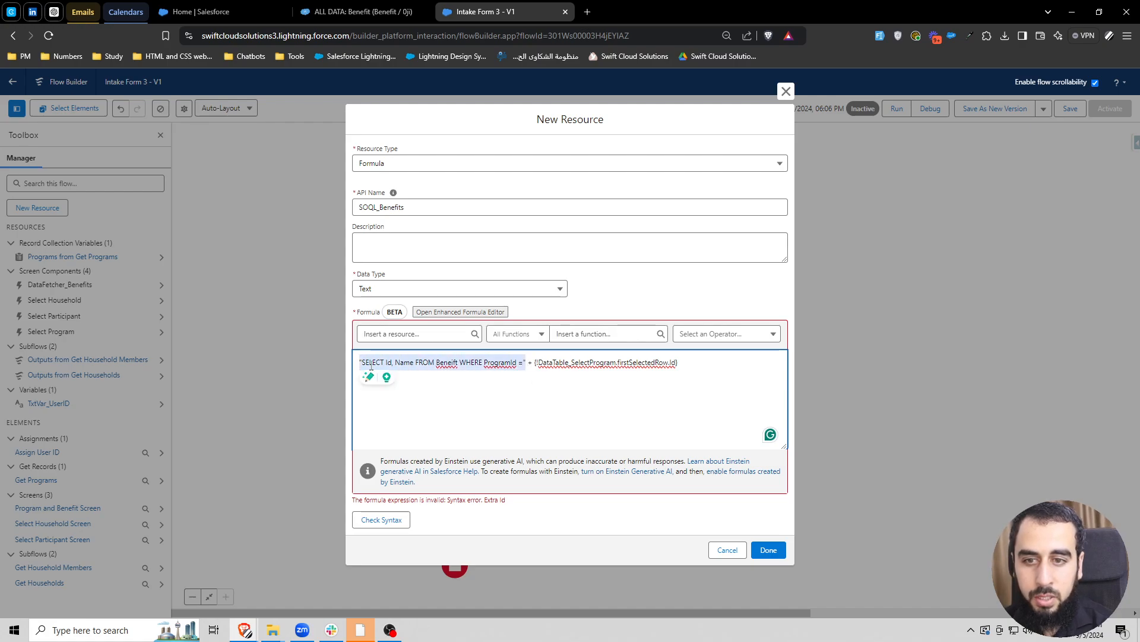
left_click(569, 363)
left_click_drag(535, 363, 679, 363)
left_click(617, 363)
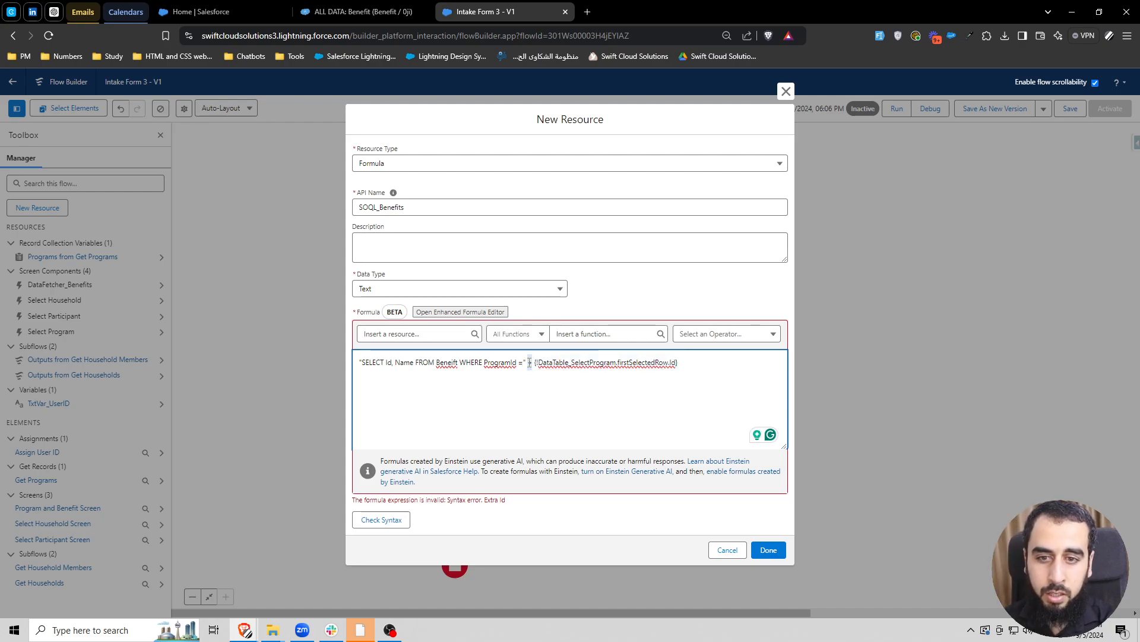
- Check the formula's syntax and save the SOQL_Benefits resource
left_click(385, 519)
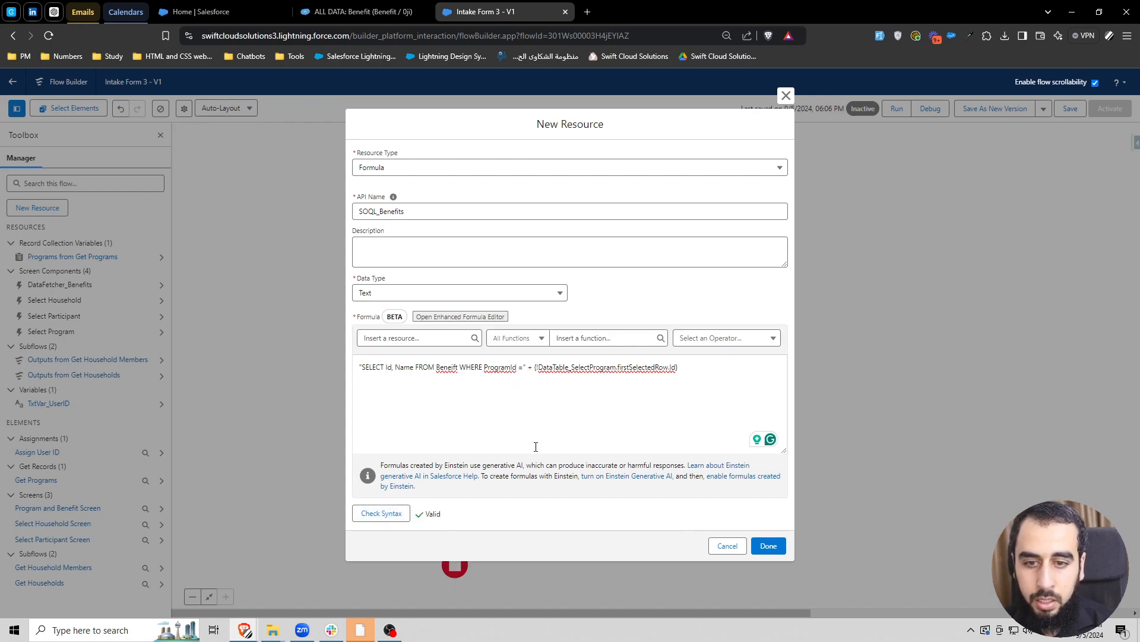
double_click(434, 211)
left_click(769, 545)
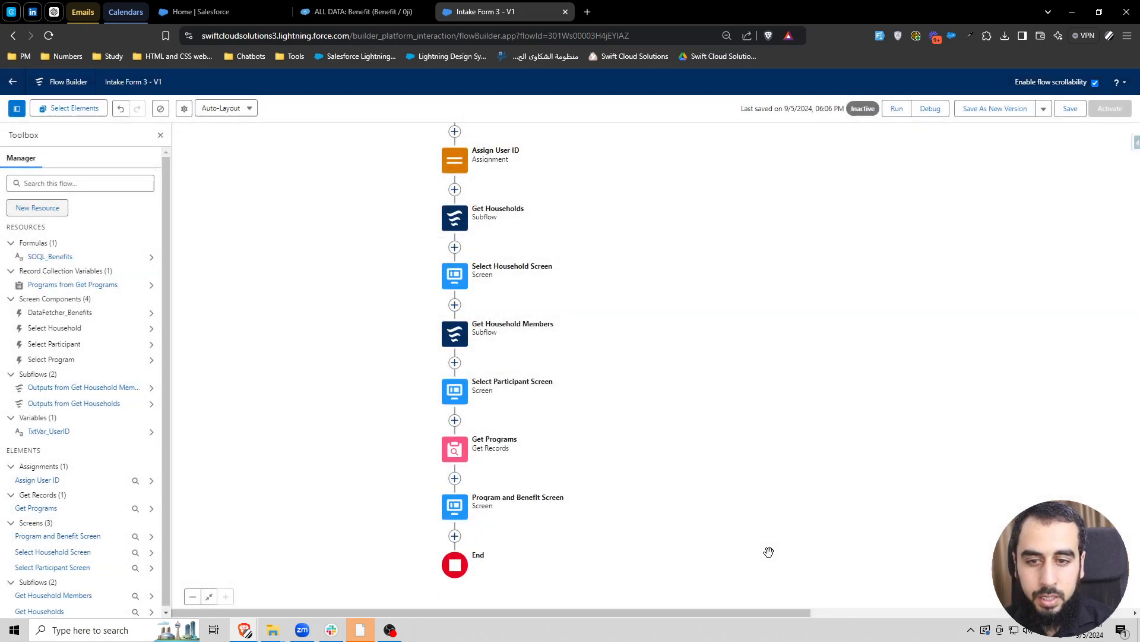
- Edit the Program and Benefit Screen and set the Data Fetcher's SOQL Query String to the SOQL_Benefits formula
left_click(455, 506)
left_click(455, 605)
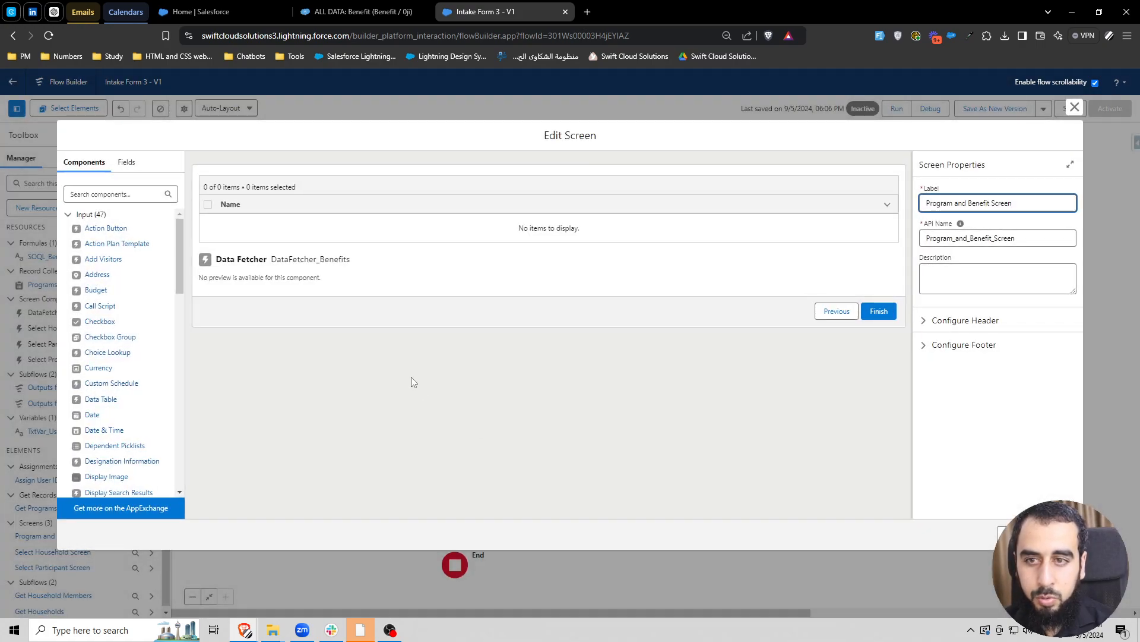
left_click(424, 272)
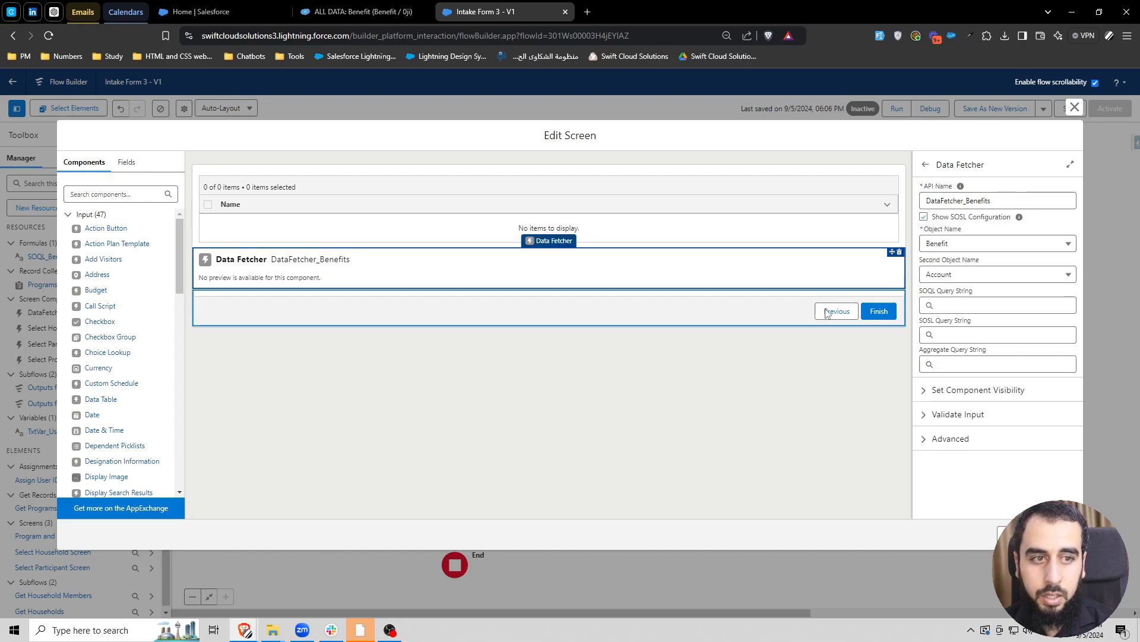
left_click(972, 304)
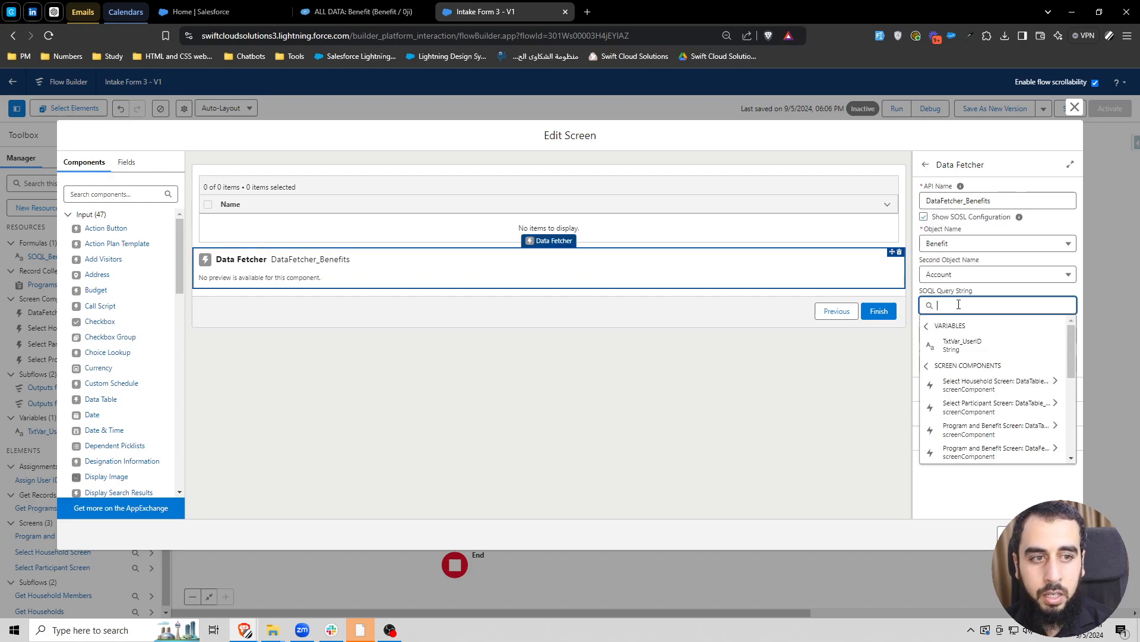
type("fx")
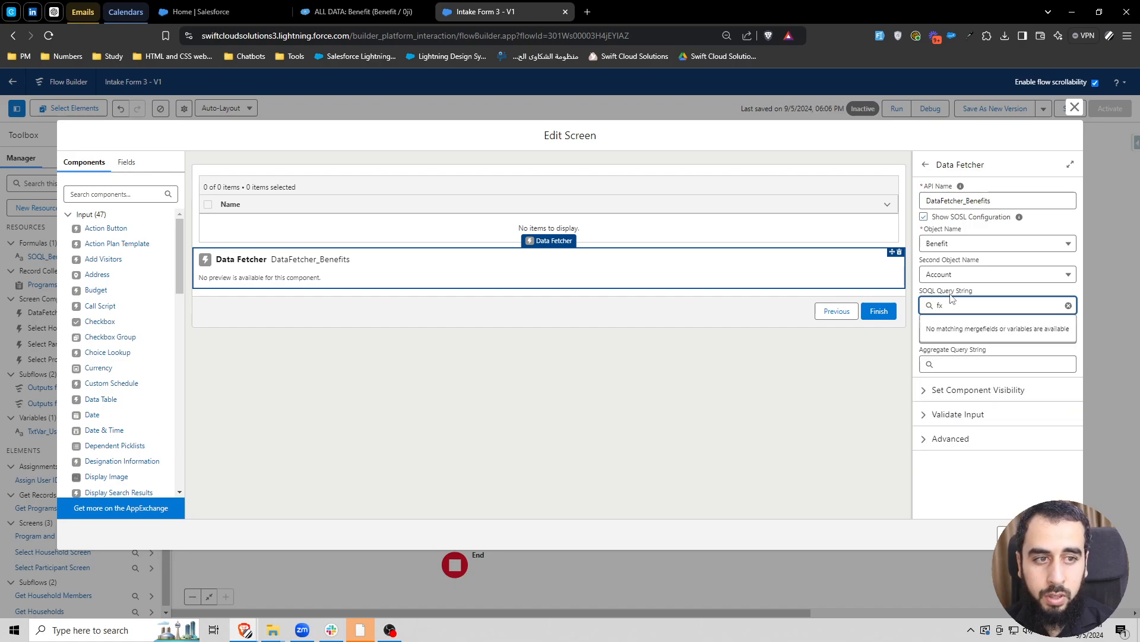
key("BackSpace")
key("BackSpace")
type("soql")
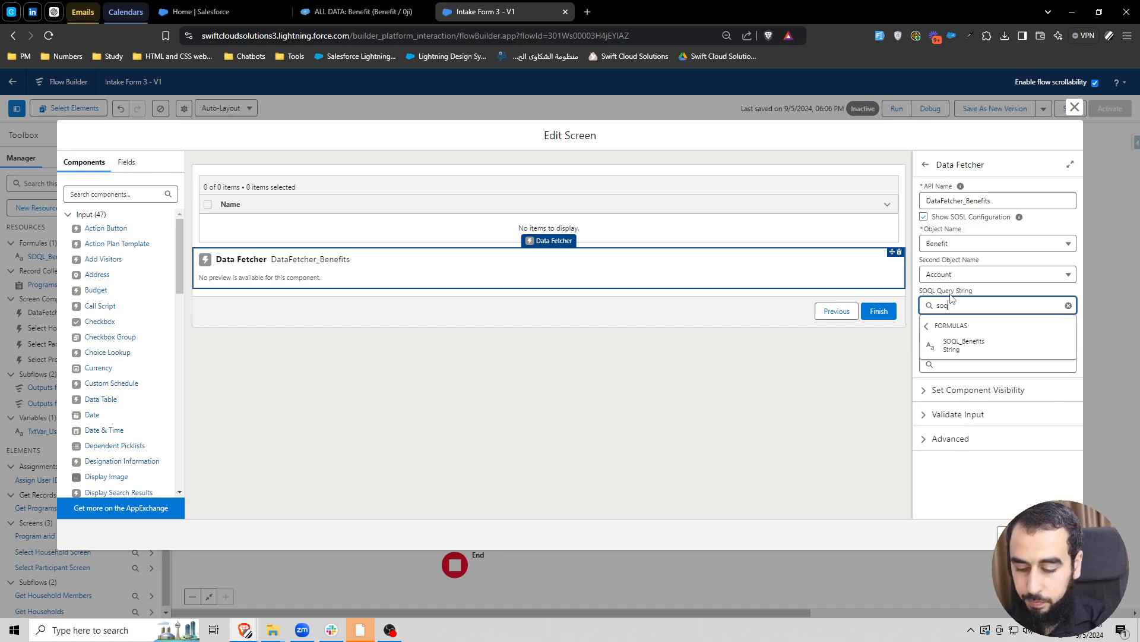
left_click(964, 346)
left_click(790, 383)
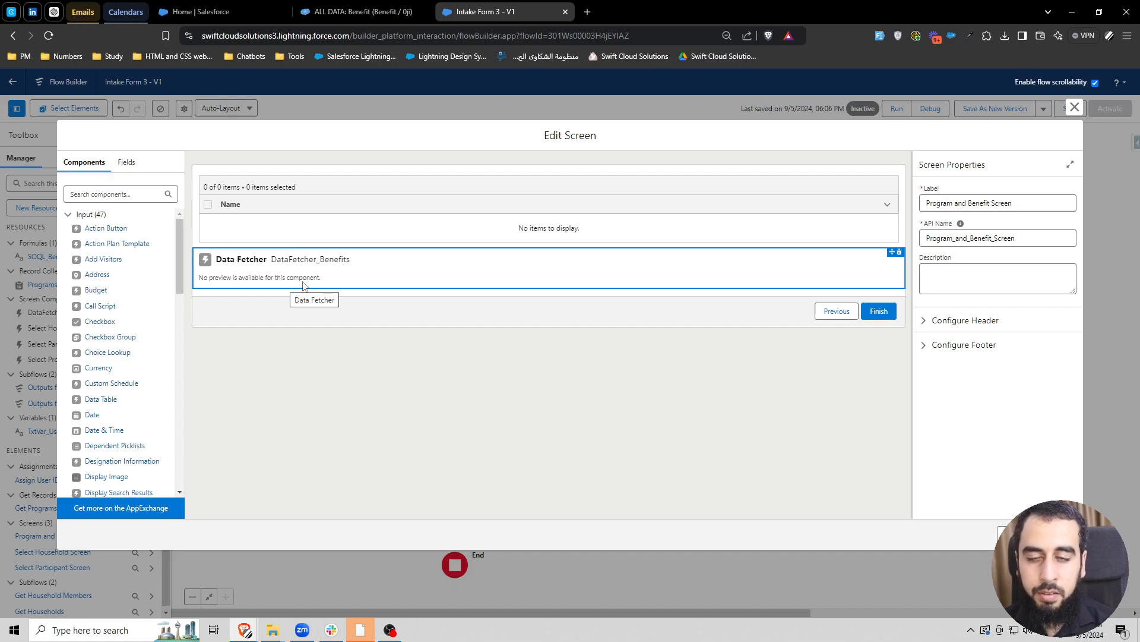
- Add a Display Text component between the data table and the Data Fetcher, with the API name DispTxt_SOQL_Return
left_click(129, 197)
type("dis")
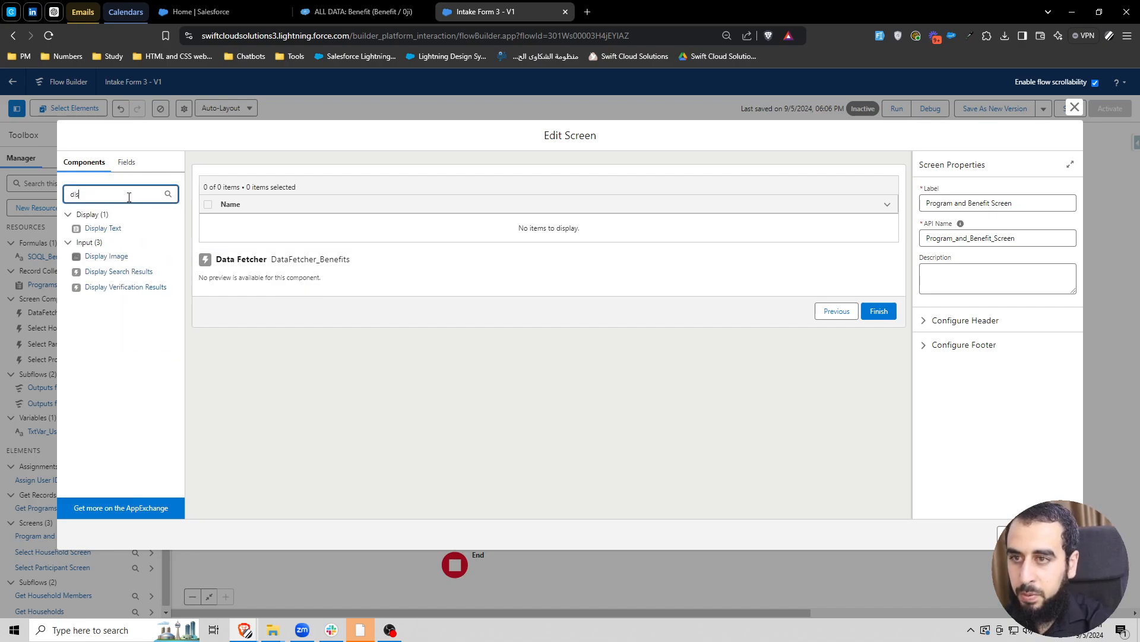
left_click_drag(98, 228, 259, 256)
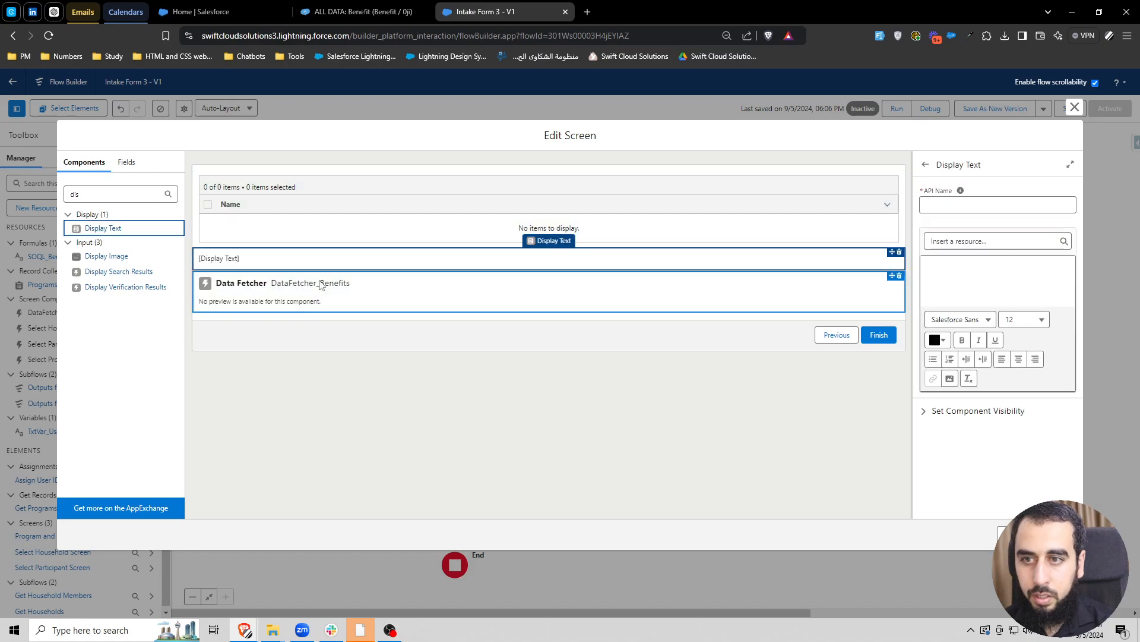
left_click(938, 205)
type("DispTxt")
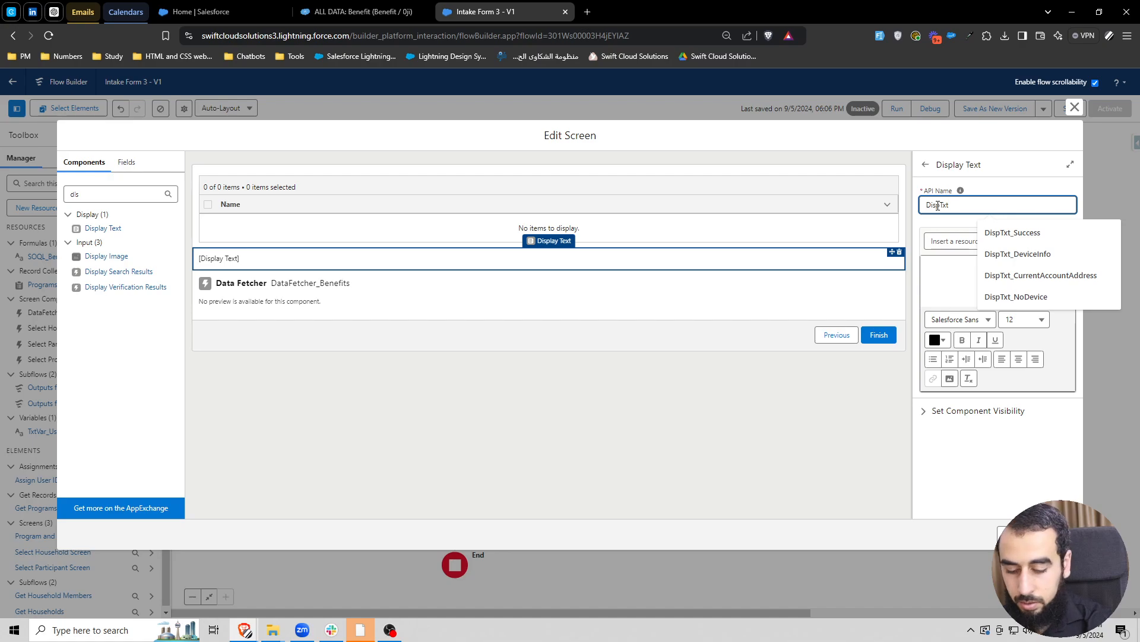
type("_SOQWL")
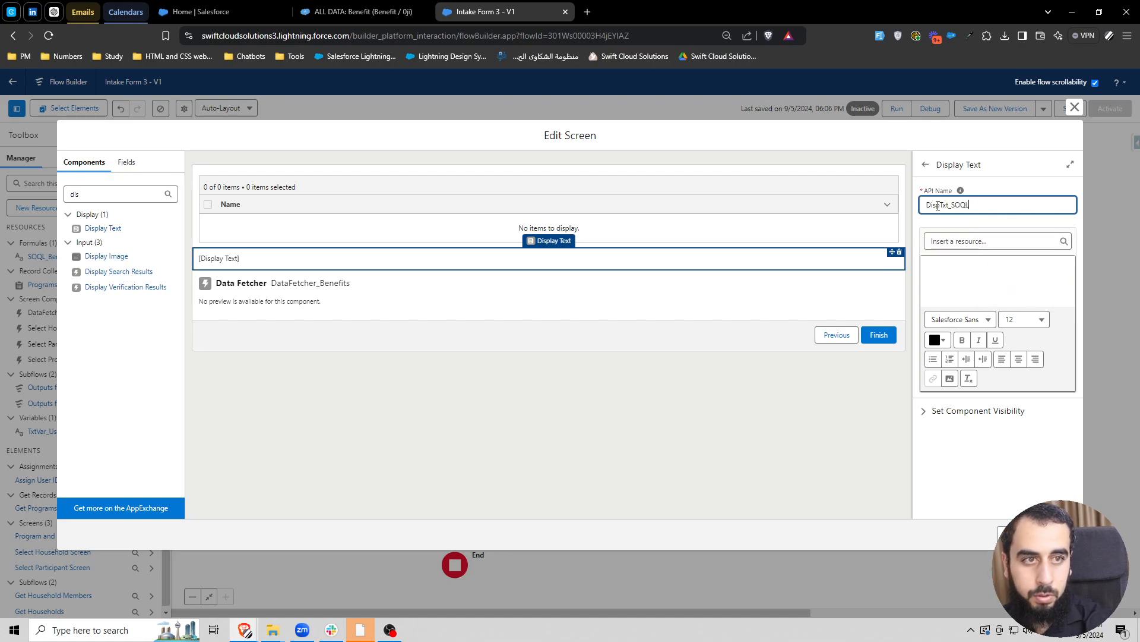
type("Return")
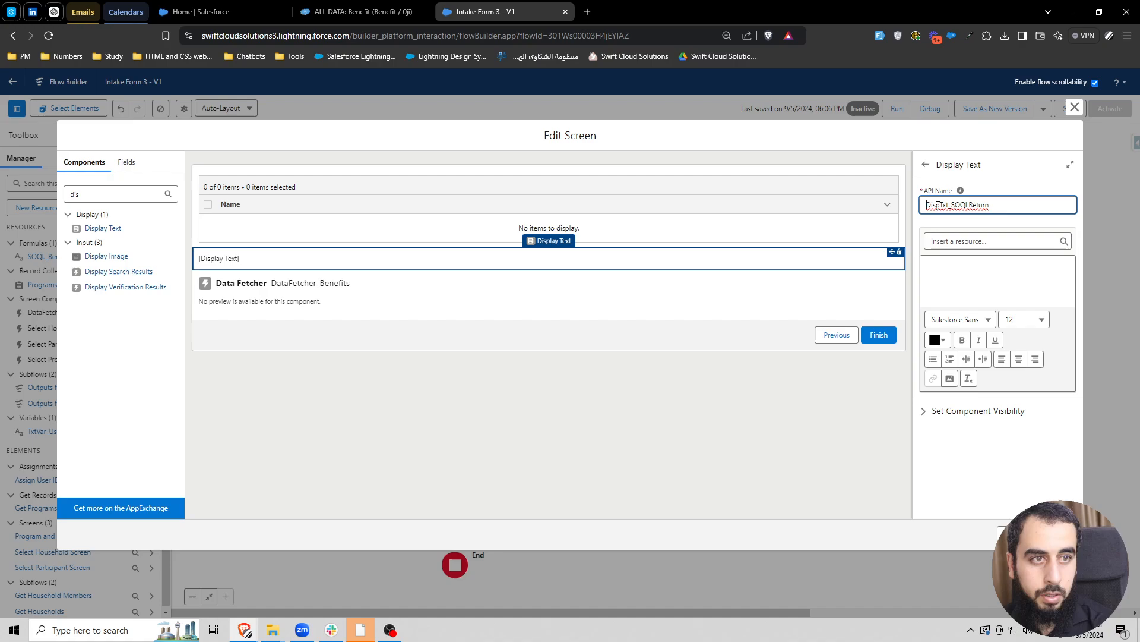
left_click(970, 204)
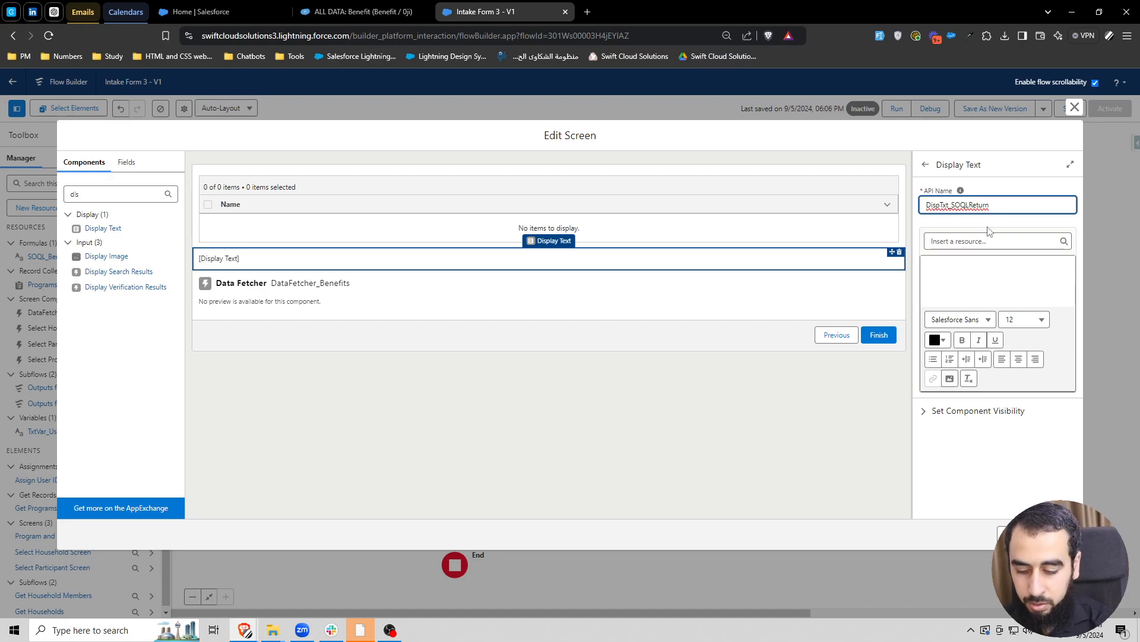
type("_")
left_click(989, 229)
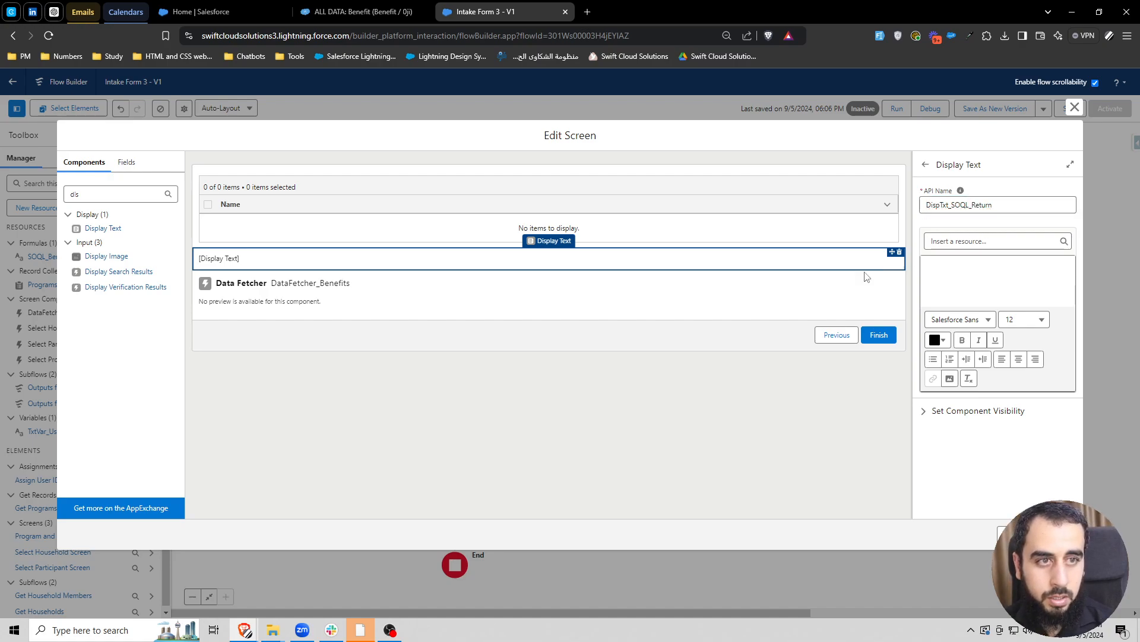
left_click(984, 282)
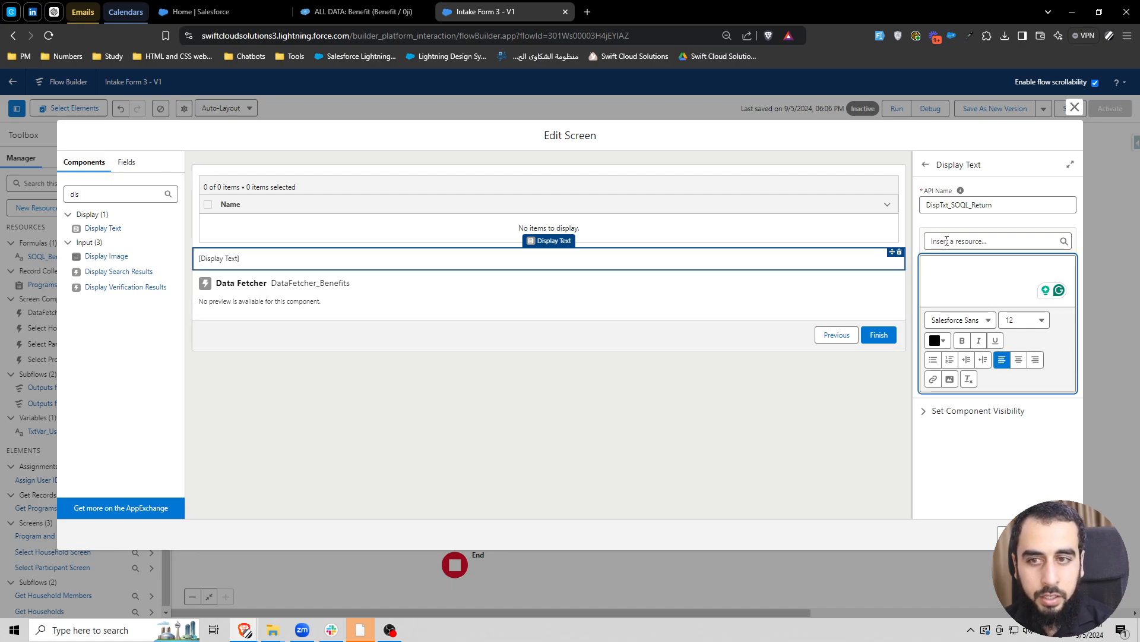
- Examine the output variables offered by DataFetcher_Benefits with manual variable assignment enabled in its advanced settings
left_click(314, 292)
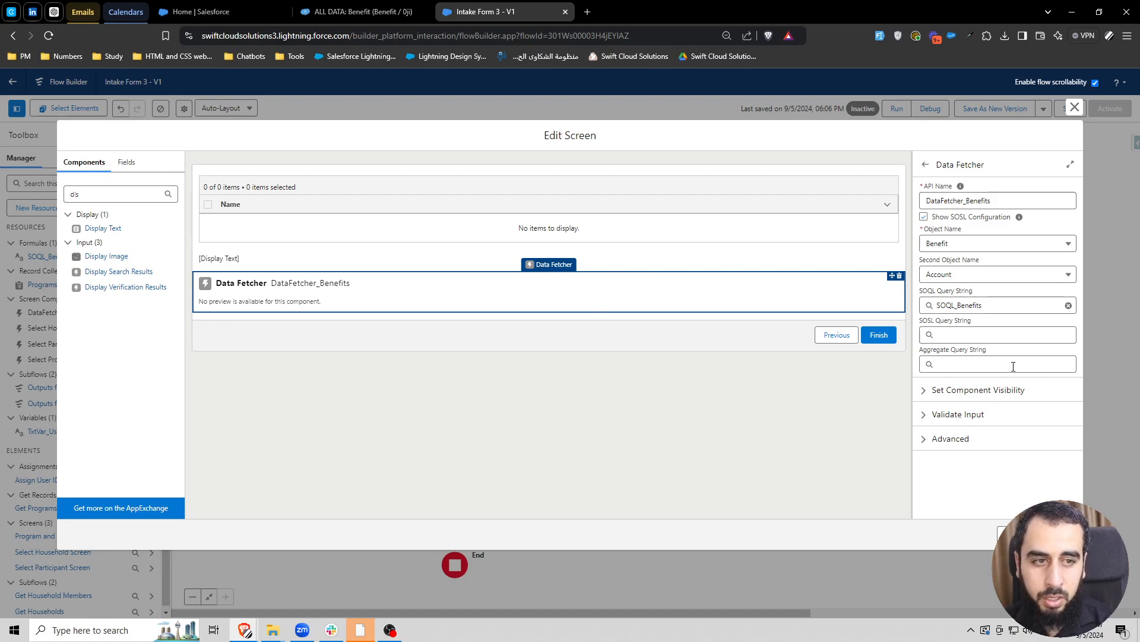
left_click(951, 439)
scroll(997, 387, "down", 1)
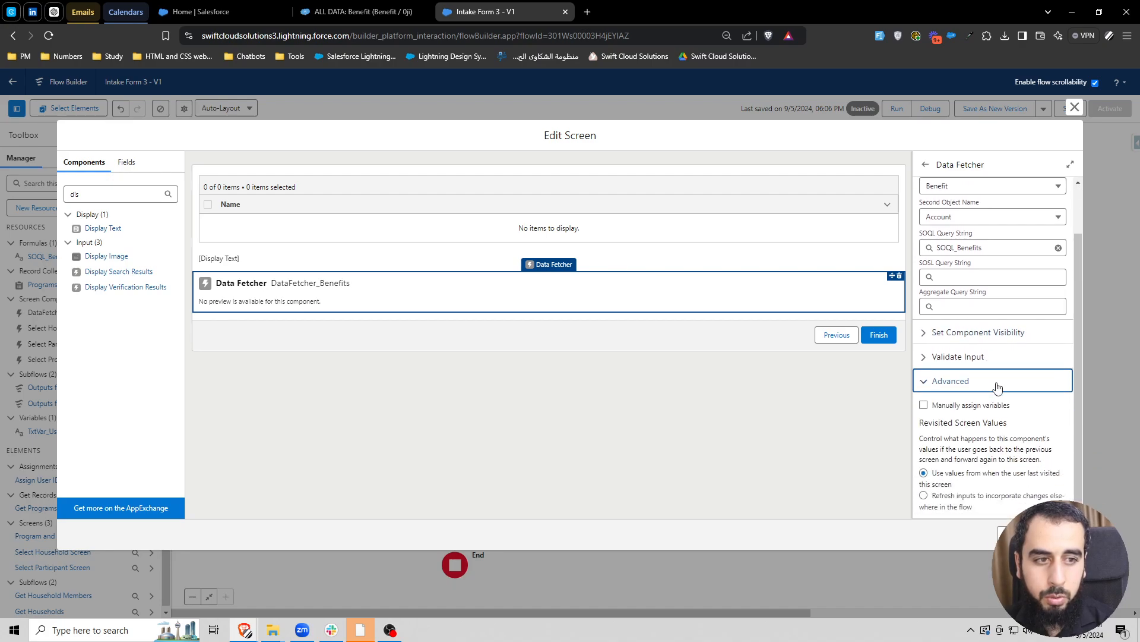
left_click(924, 405)
scroll(1013, 408, "down", 1)
scroll(986, 362, "down", 2)
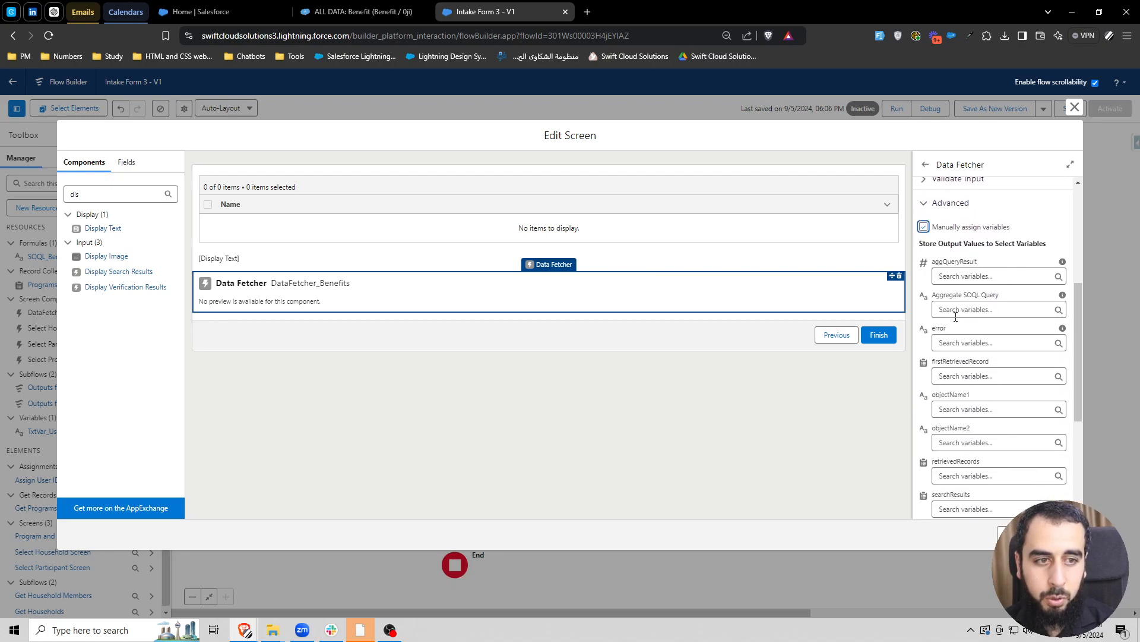
scroll(992, 410, "down", 3)
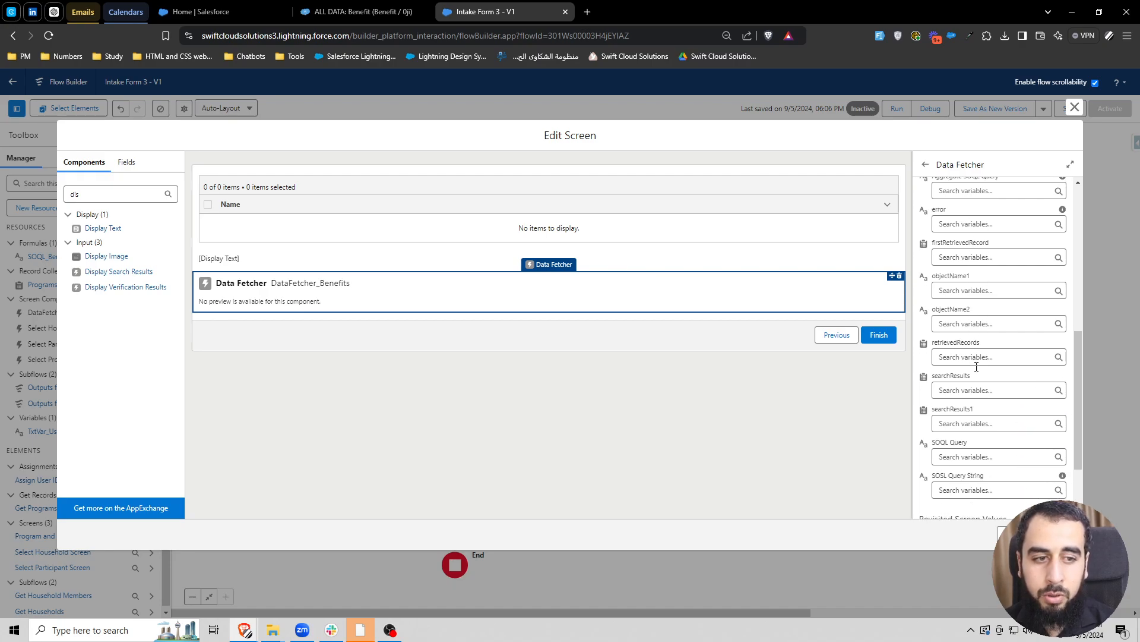
scroll(996, 418, "up", 2)
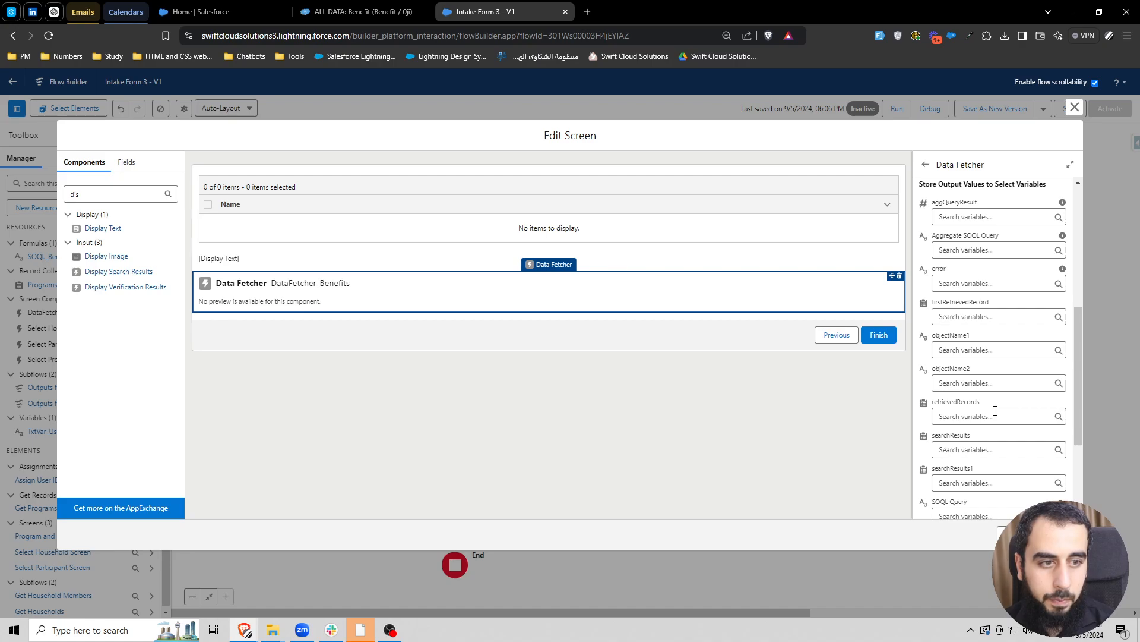
scroll(995, 410, "down", 1)
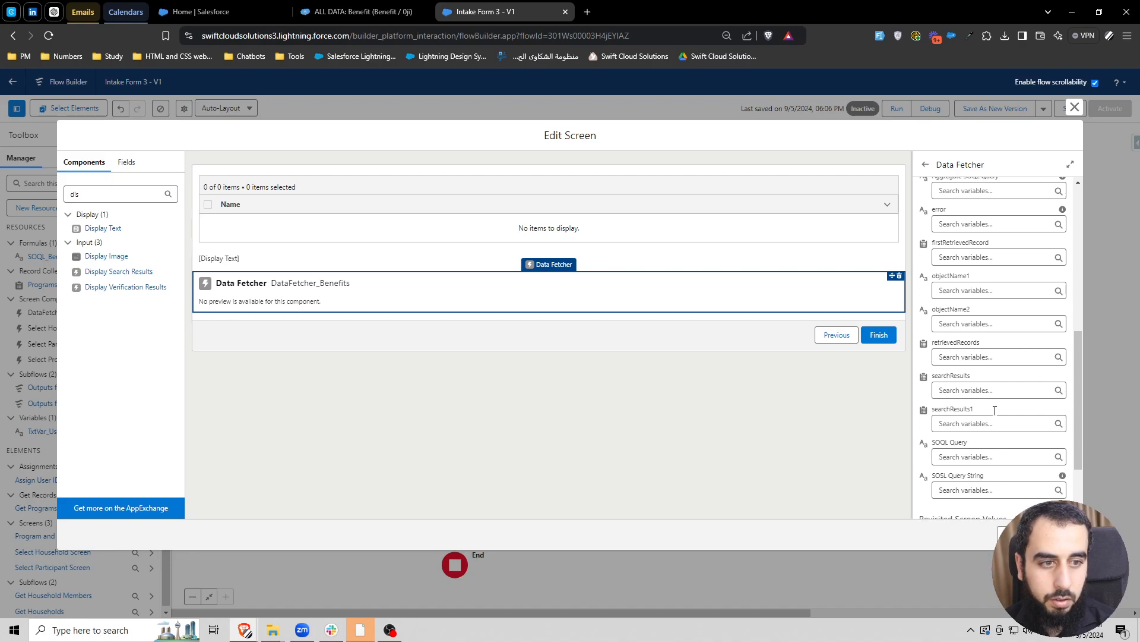
left_click(965, 454)
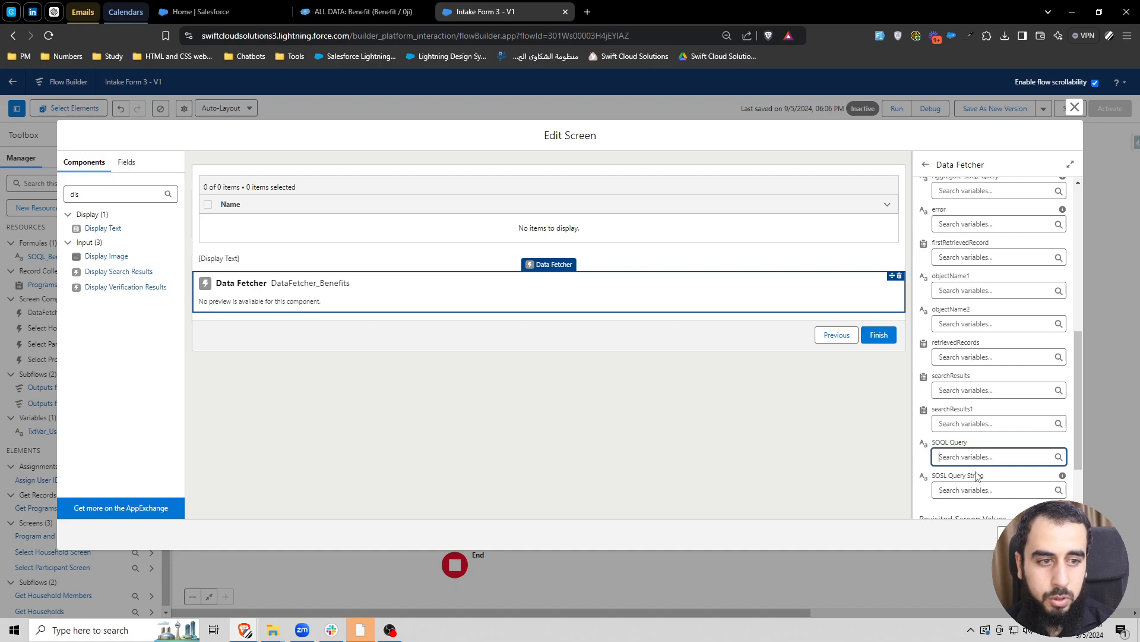
scroll(973, 461, "up", 1)
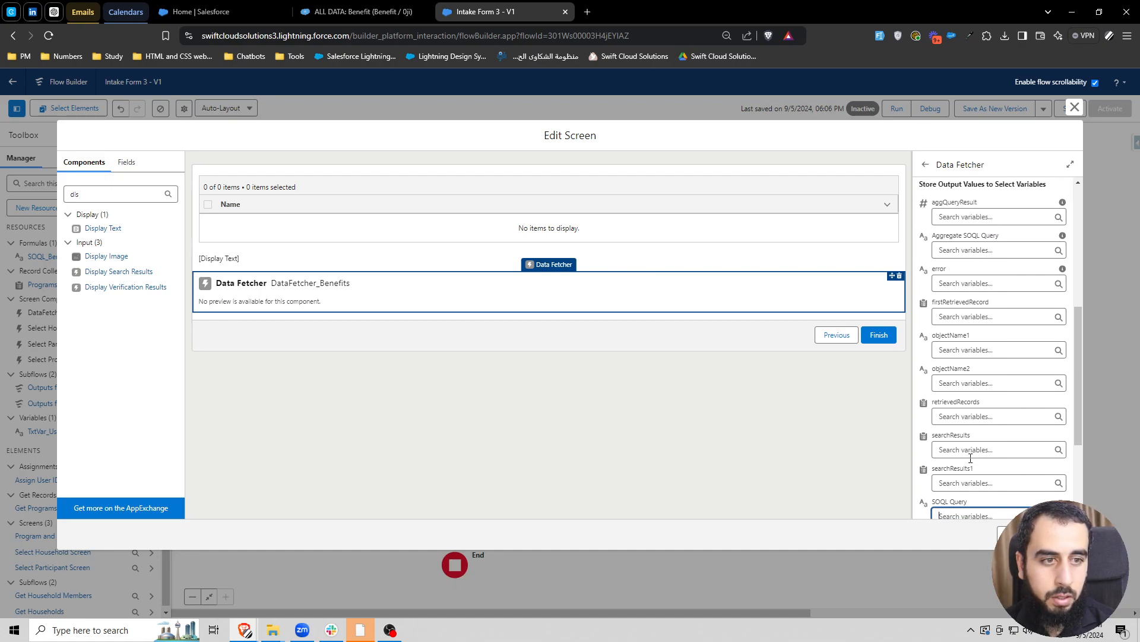
left_click(951, 415)
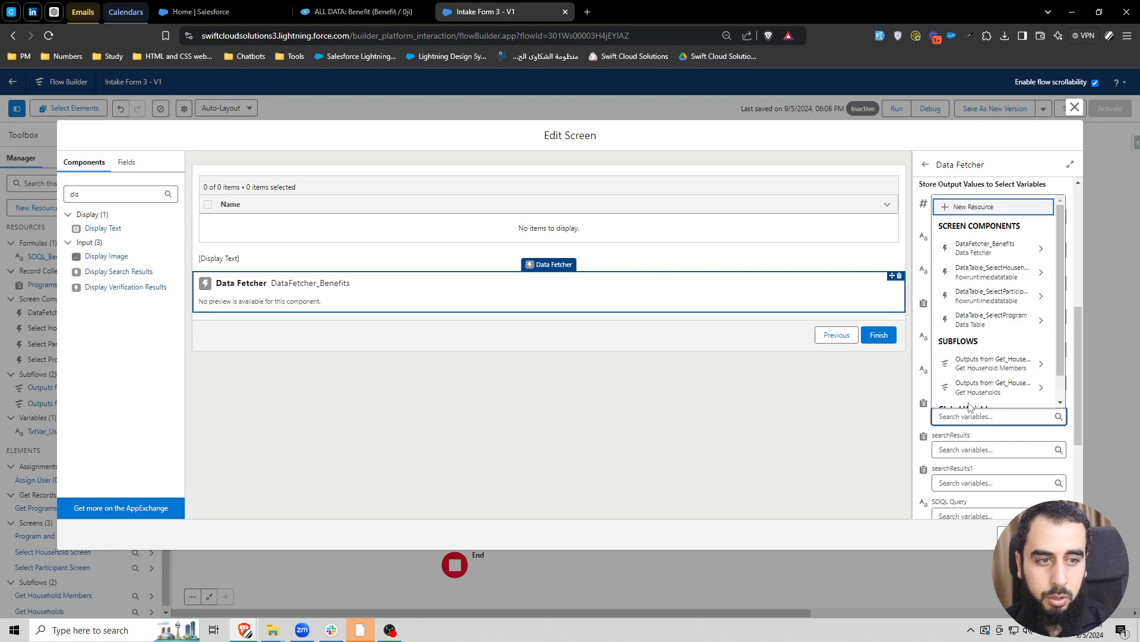
- Turn off manual variable assignment for DataFetcher_Benefits
scroll(921, 360, "up", 2)
left_click(923, 286)
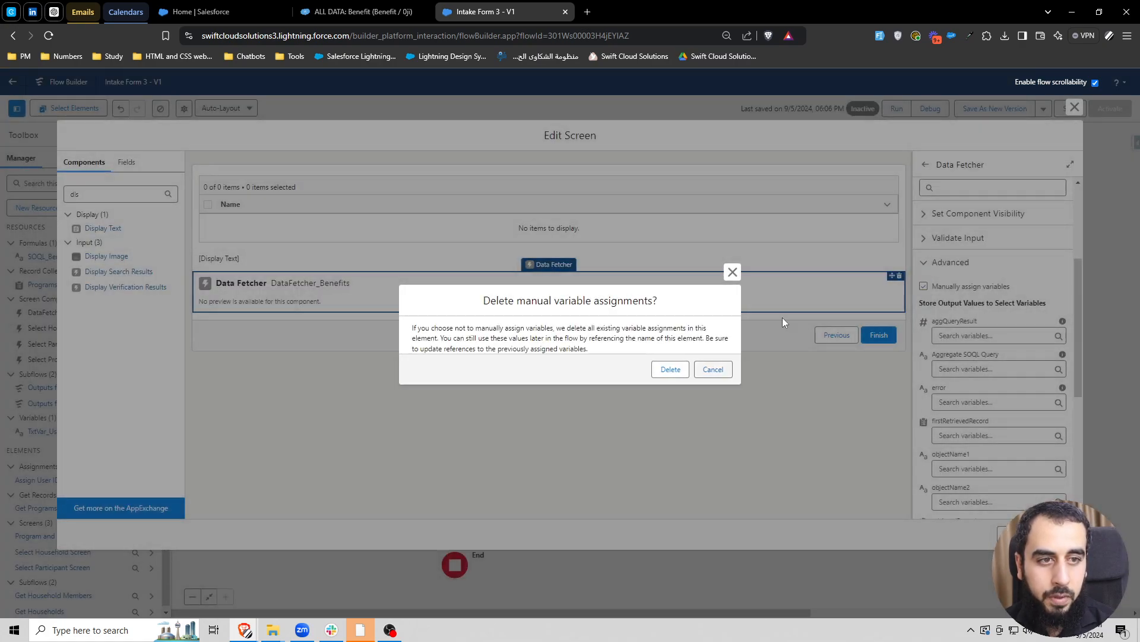
left_click(713, 369)
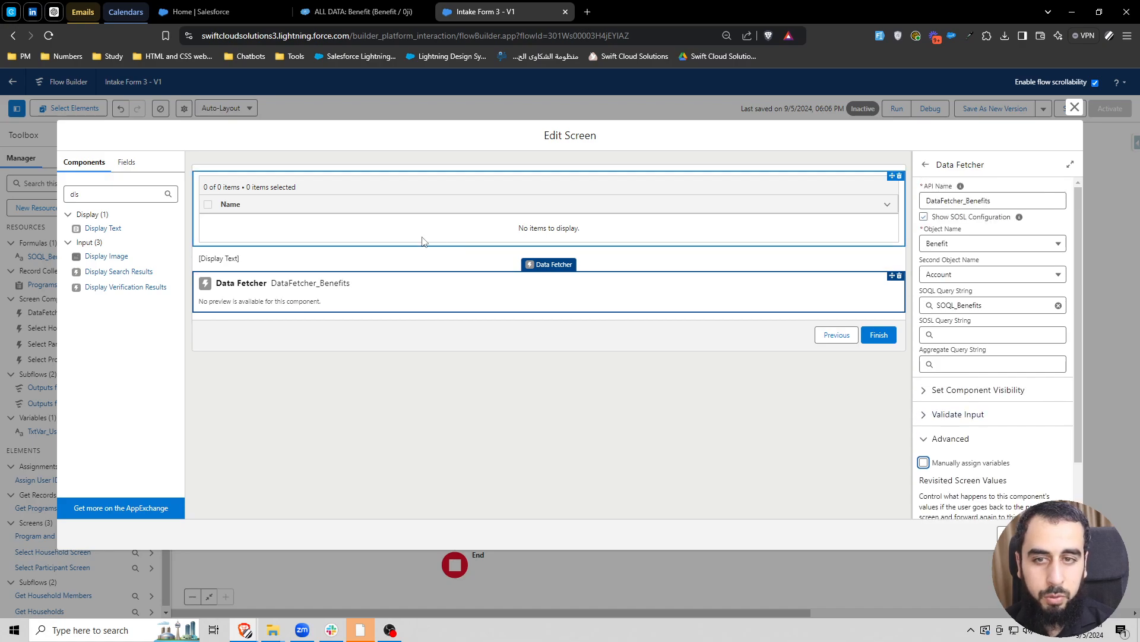
- Insert the queryString output of DataFetcher_Benefits into the DispTxt_SOQL_Return display text
left_click(333, 257)
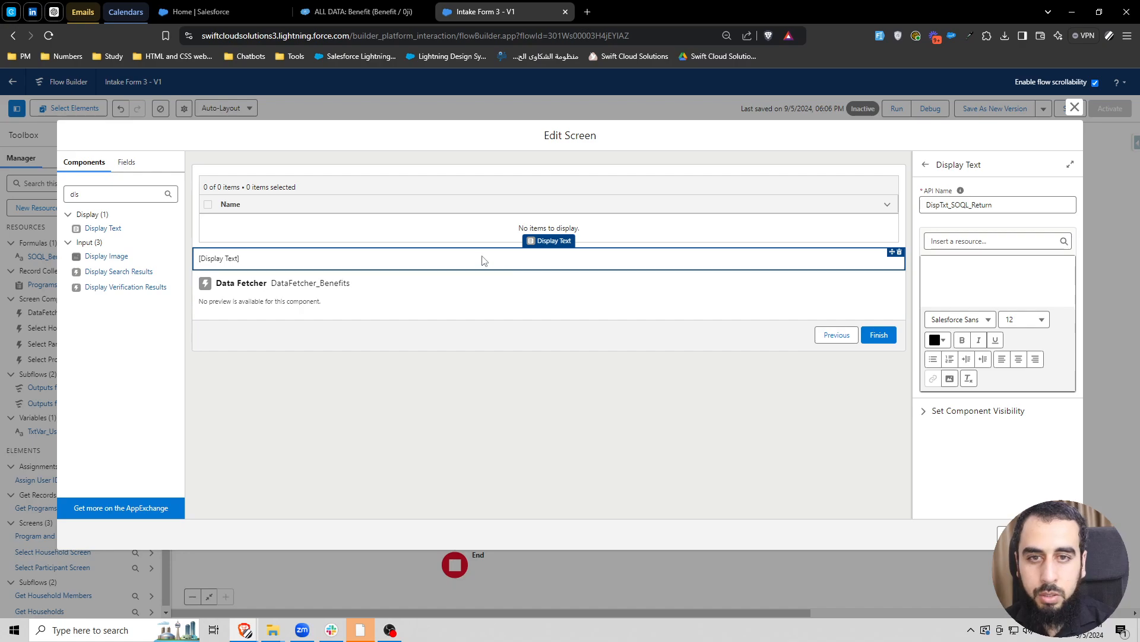
left_click(963, 240)
type("datafe")
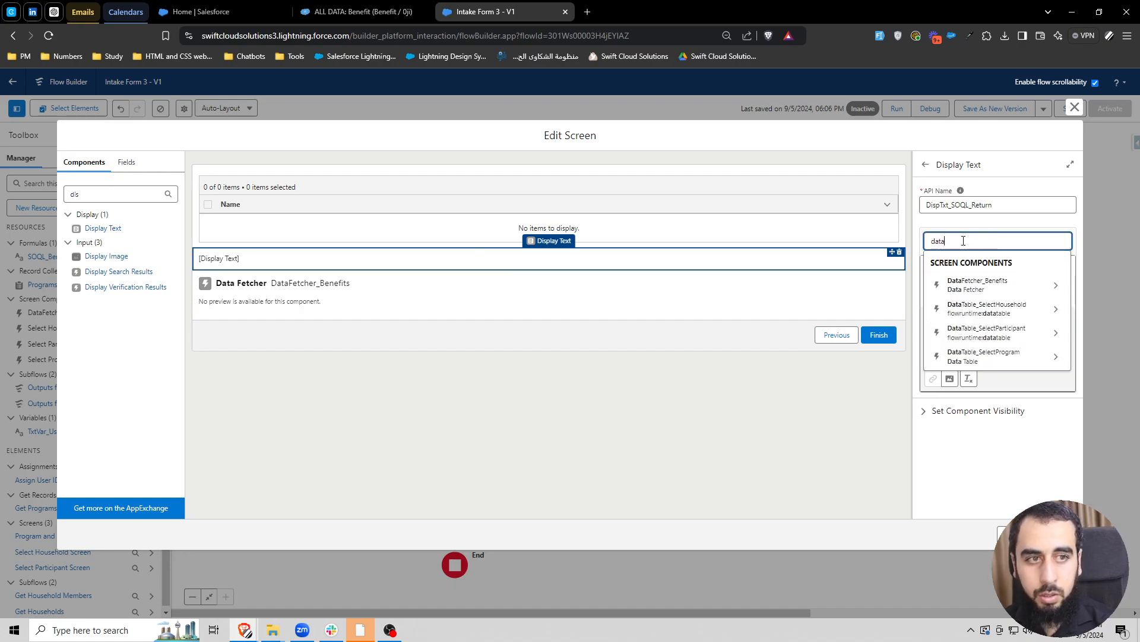
left_click(991, 287)
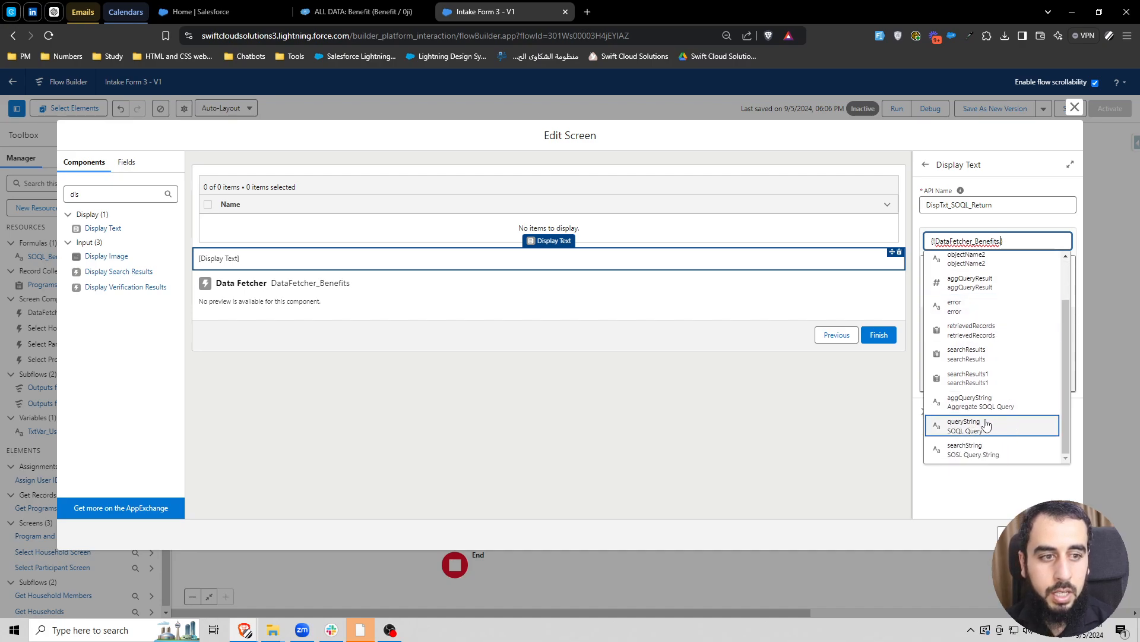
left_click(994, 428)
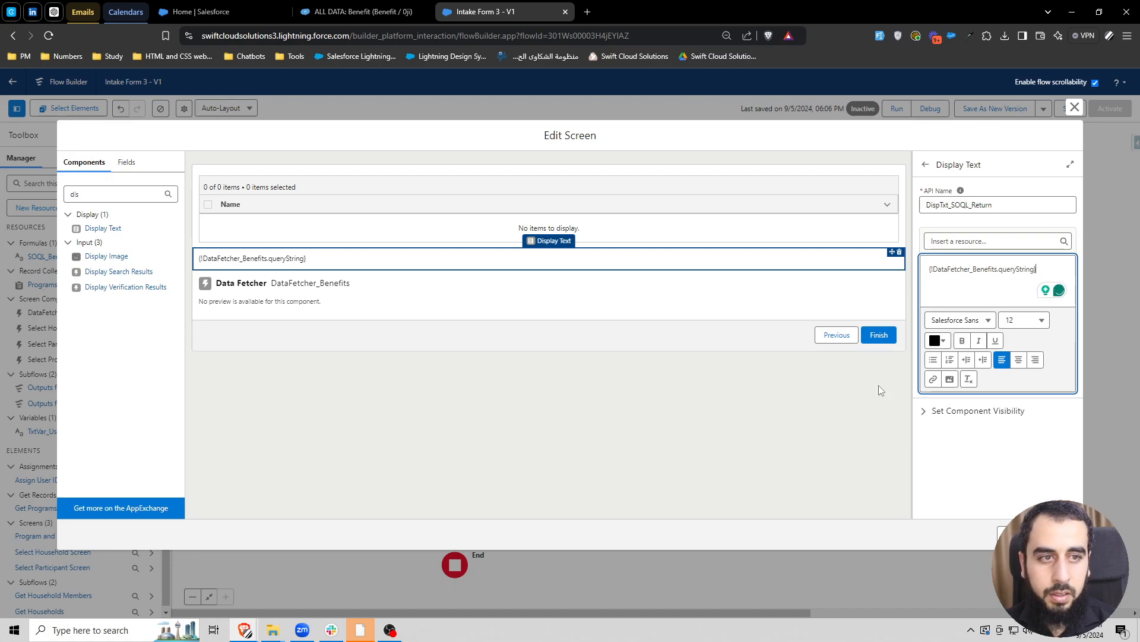
- Make the query string reference in the display text bold, finish editing the screen, and save the flow
left_click_drag(929, 269, 976, 303)
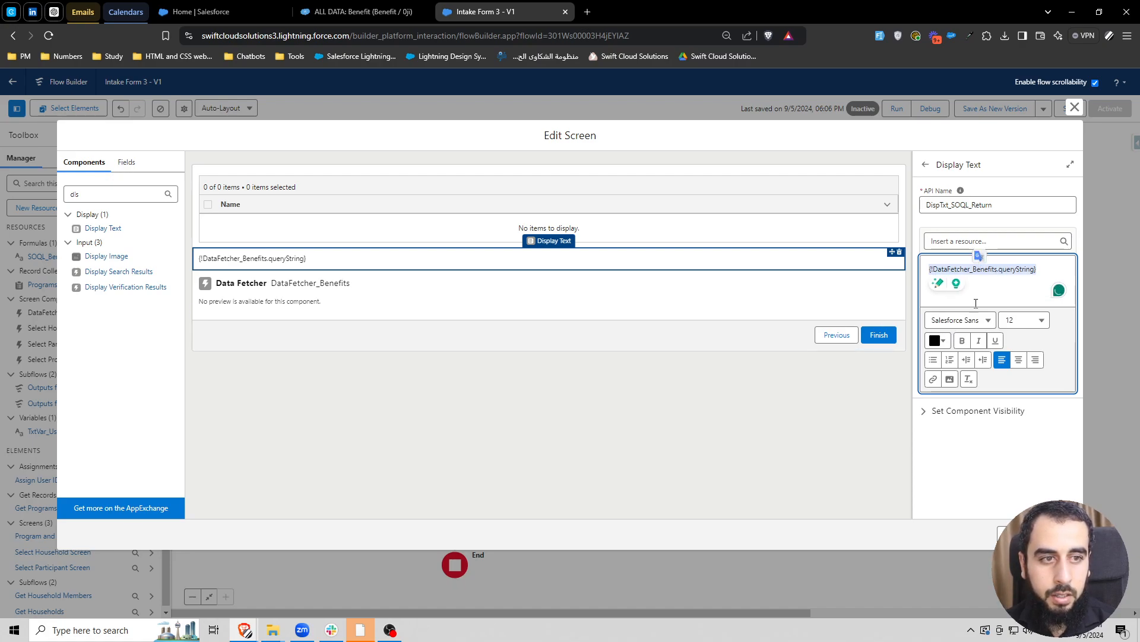
left_click(963, 340)
left_click(915, 471)
left_click(1034, 534)
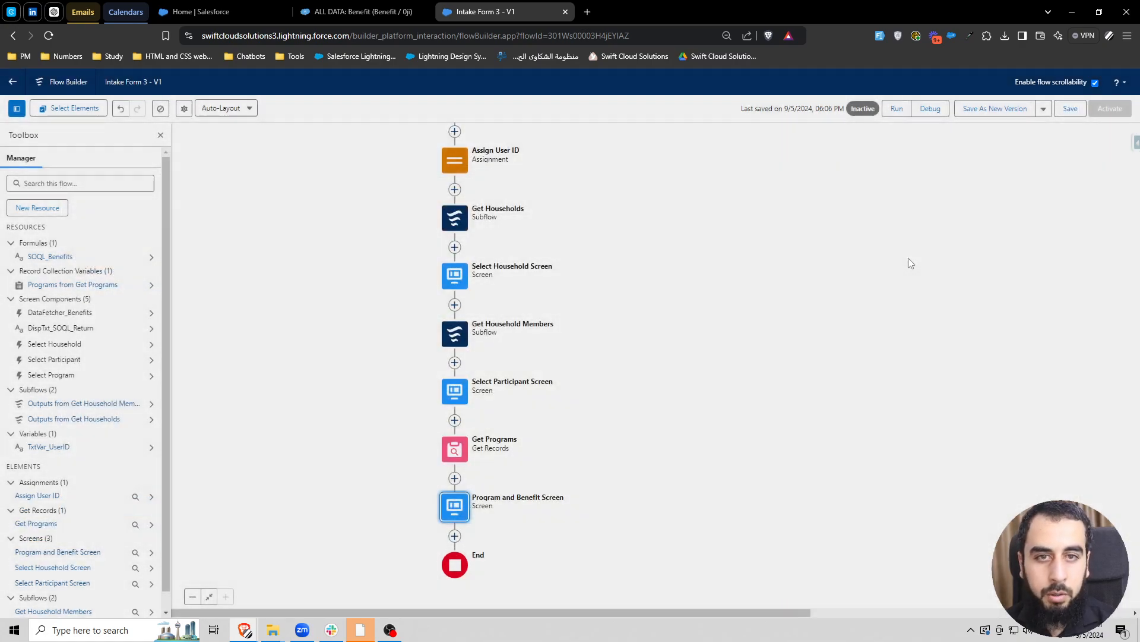
left_click(1070, 108)
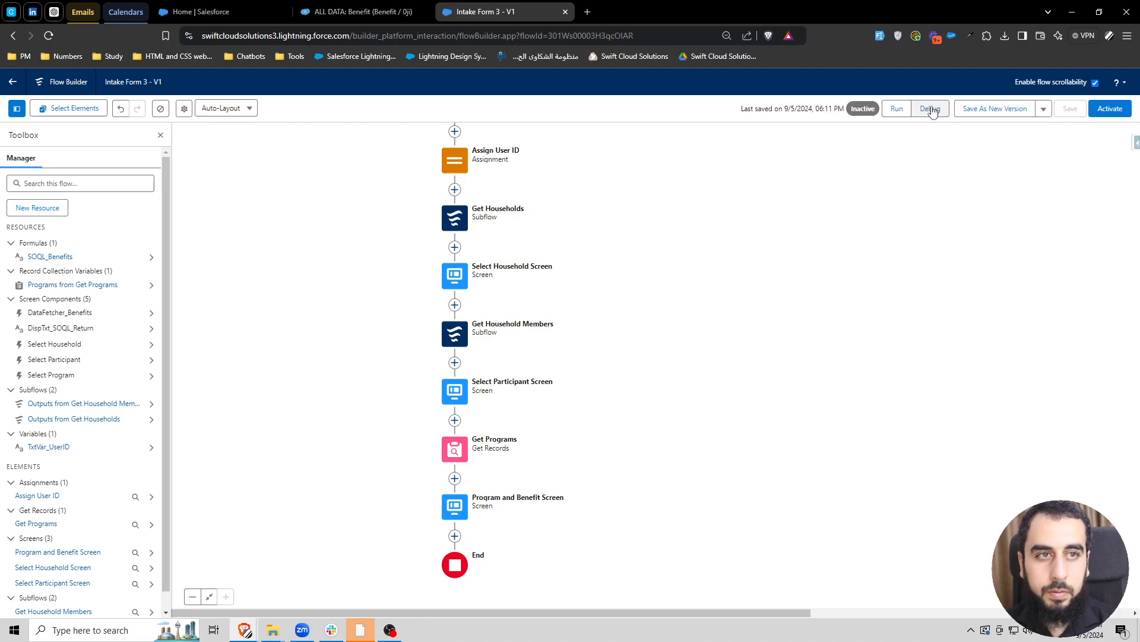
- Debug the flow with the Alpha 01 household and its first listed participant, advancing to the program selection screen
left_click(930, 109)
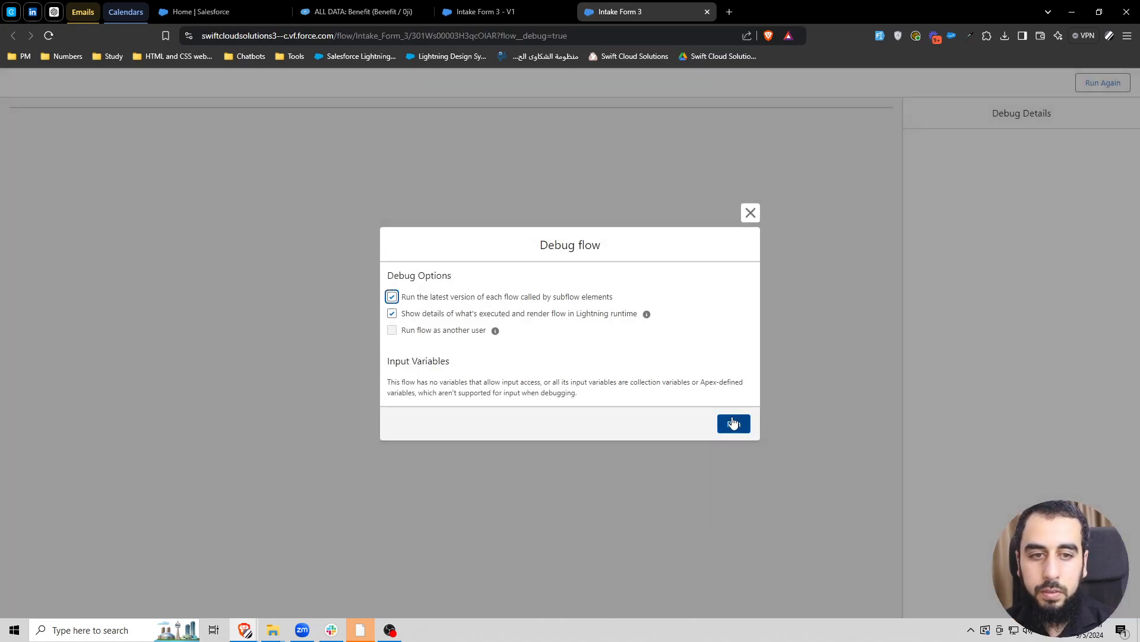
left_click(735, 423)
scroll(608, 275, "down", 4)
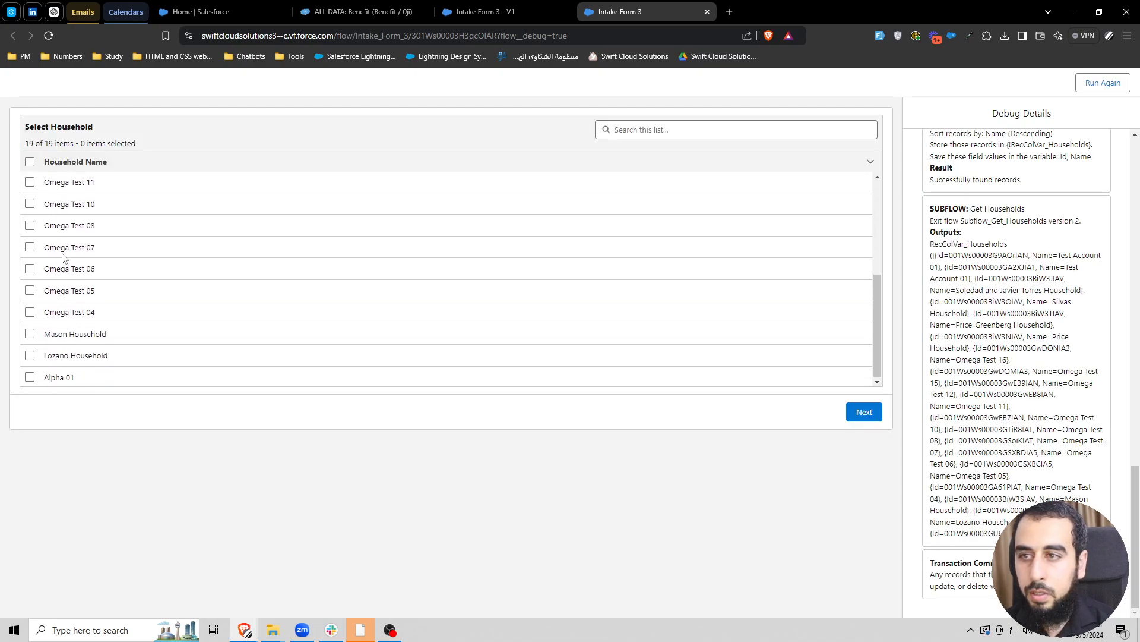
left_click(30, 377)
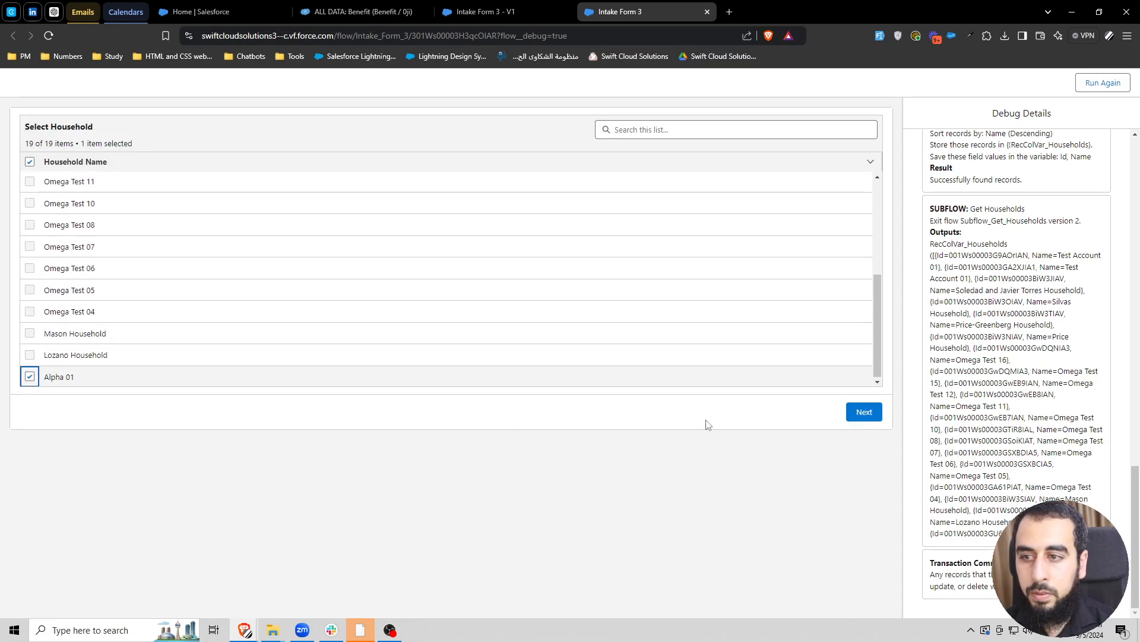
left_click(864, 411)
left_click(30, 182)
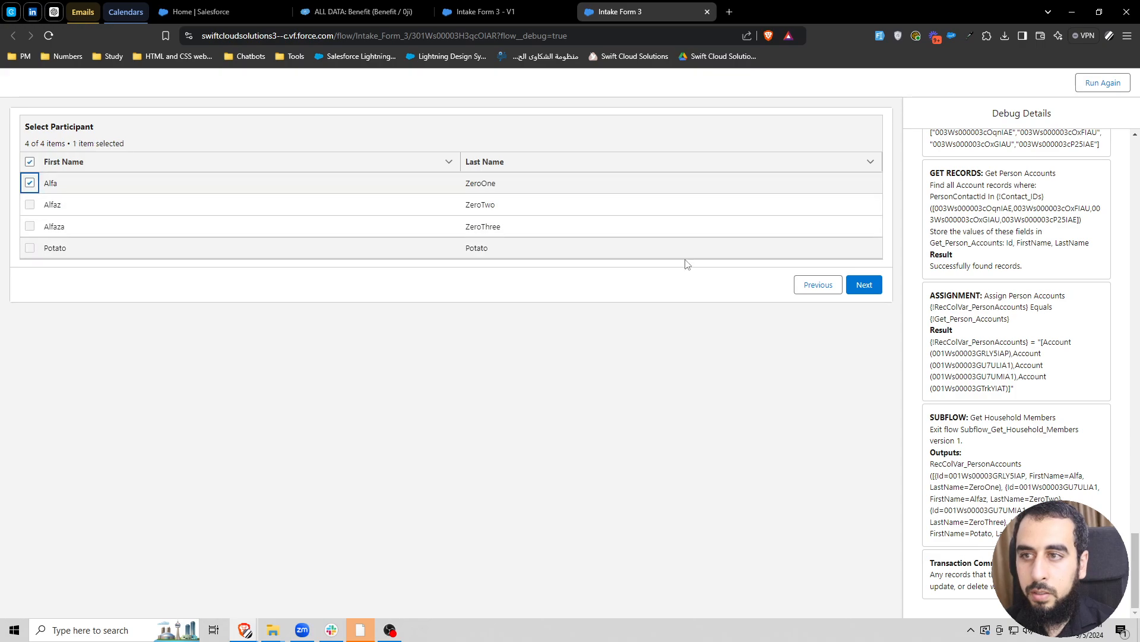
left_click(864, 284)
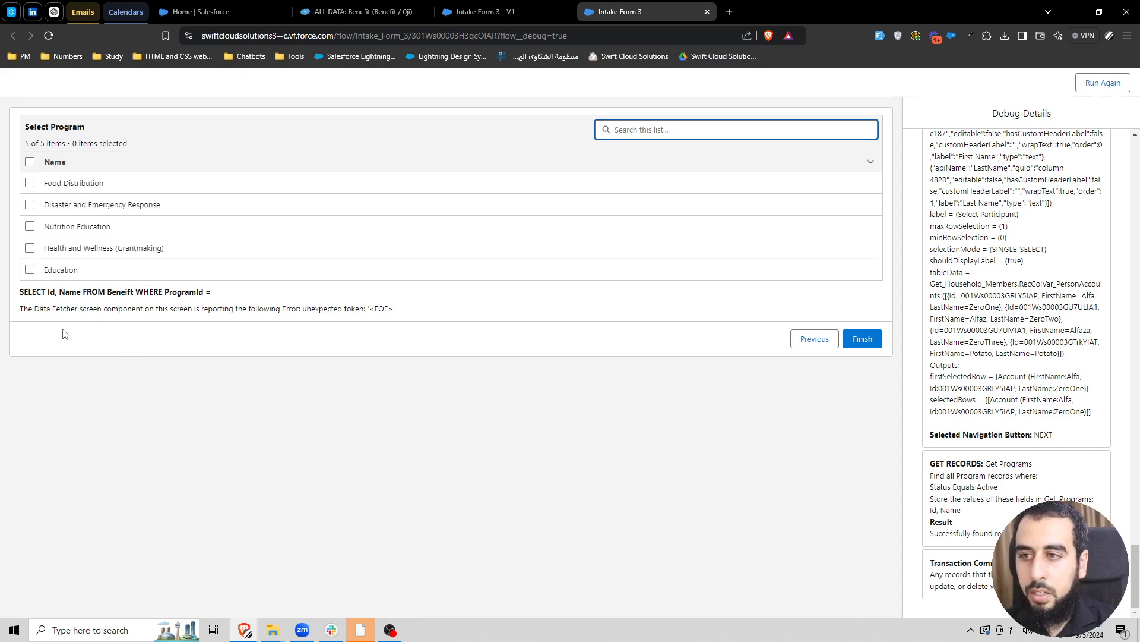
- Read the SOQL query text and the Data Fetcher message displayed below the program table
left_click_drag(21, 289, 211, 300)
left_click(72, 293)
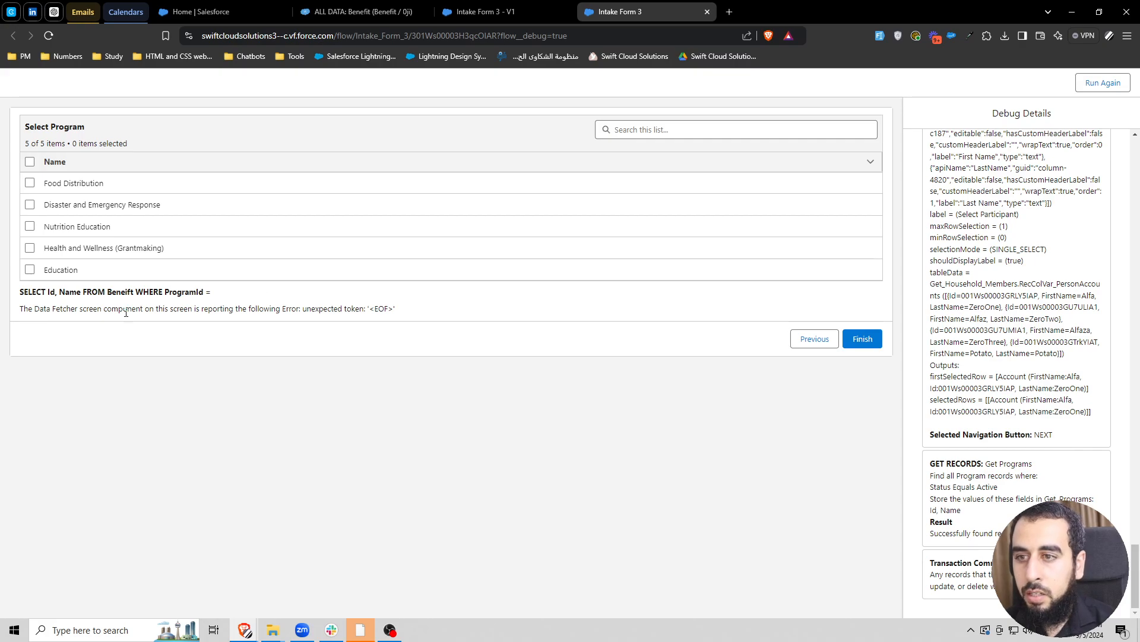
left_click_drag(21, 308, 336, 308)
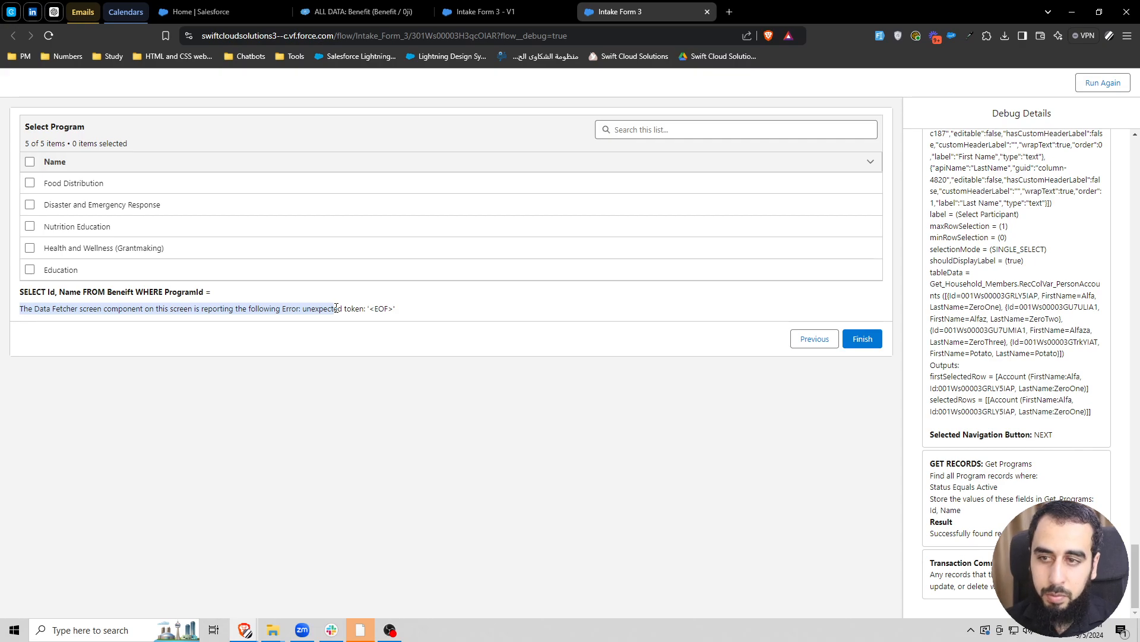
left_click(22, 311)
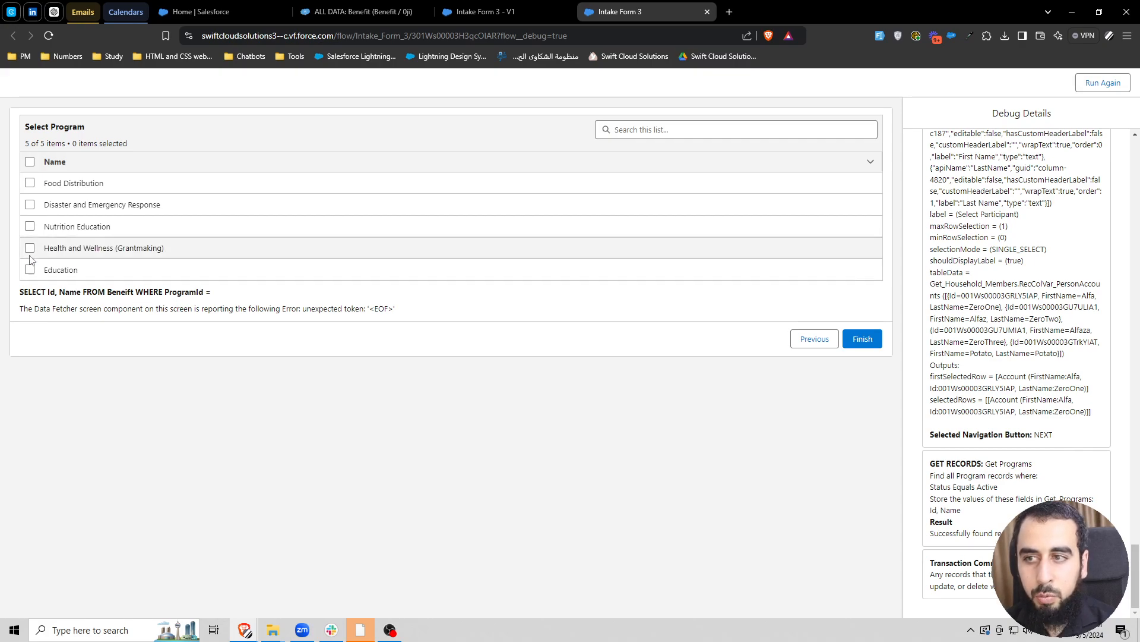
- Reopen the Program and Benefit Screen in Flow Builder and set the Data Fetcher to display when All Conditions Are Met (AND)
left_click(484, 12)
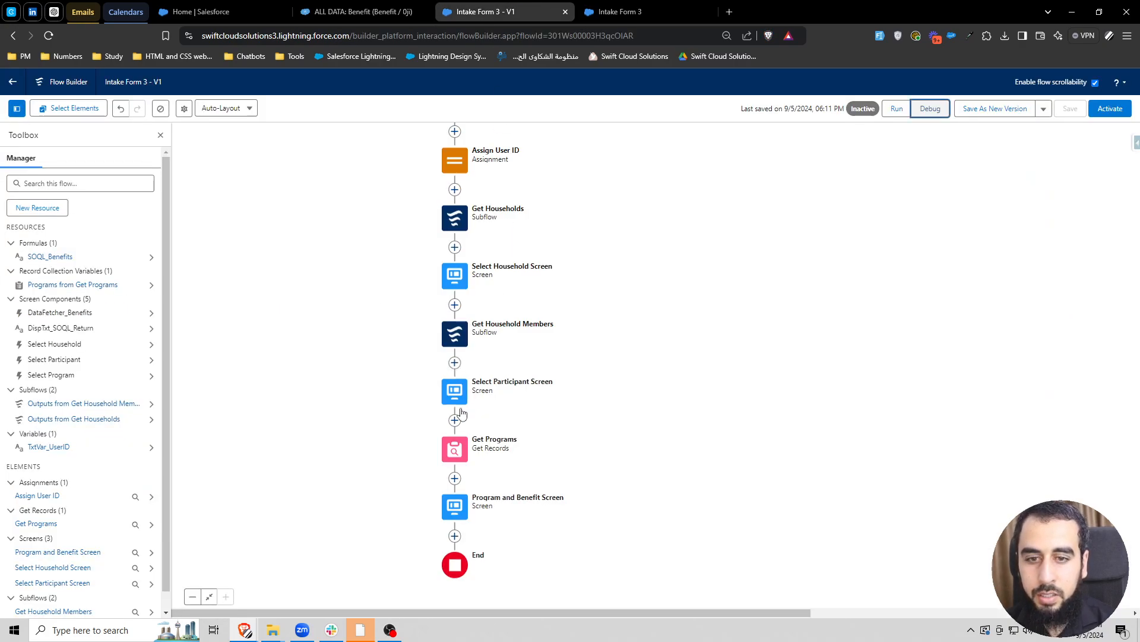
double_click(455, 506)
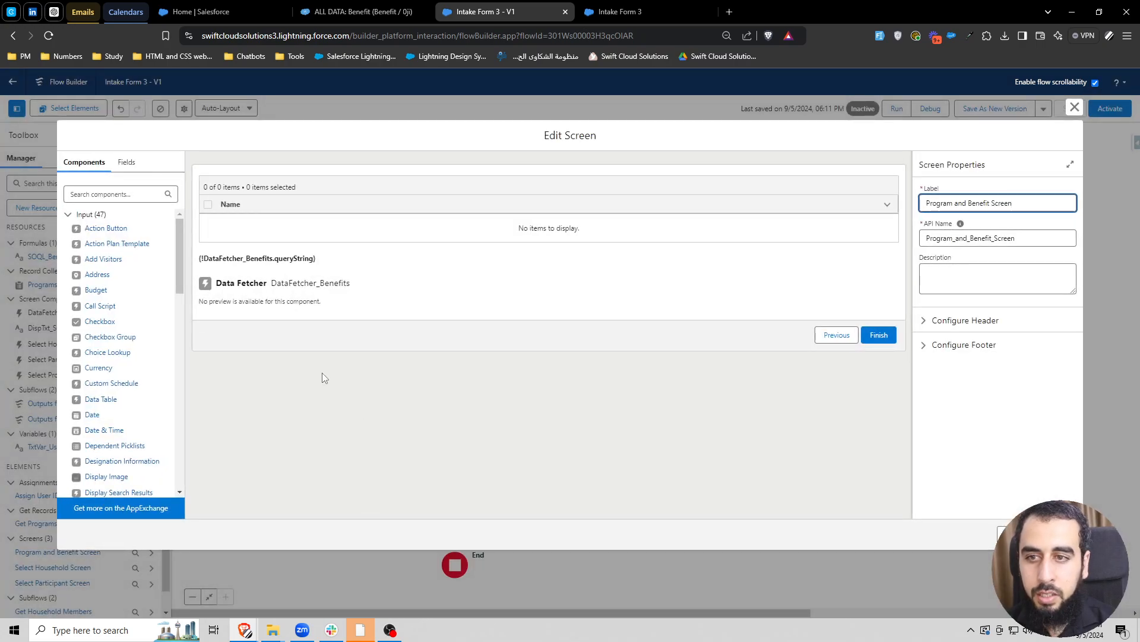
left_click(303, 296)
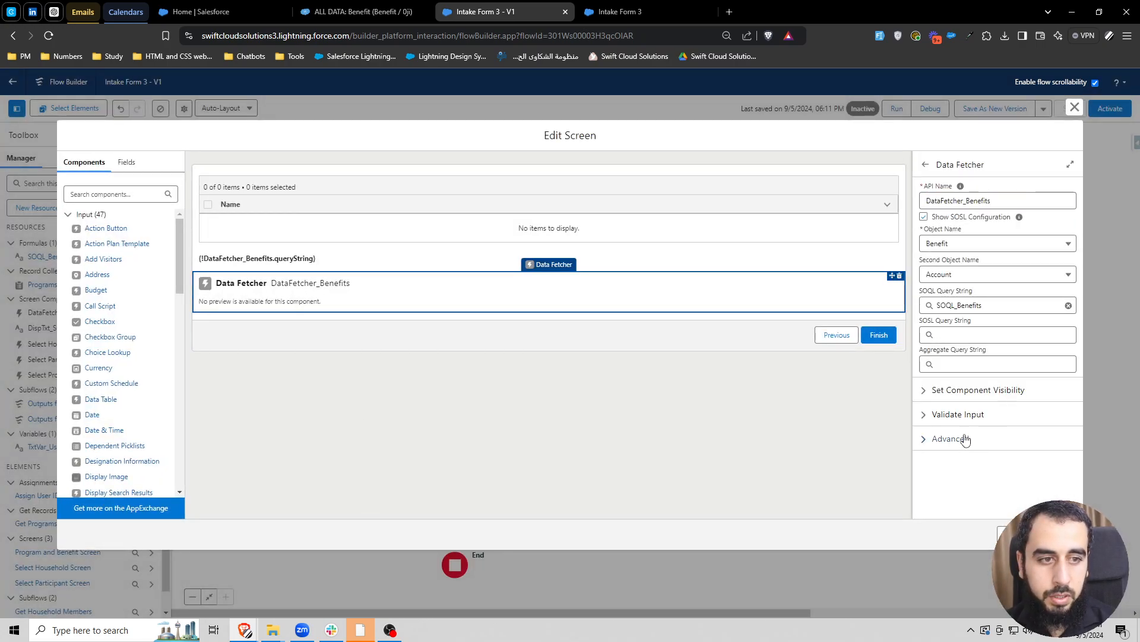
left_click(967, 390)
left_click(967, 426)
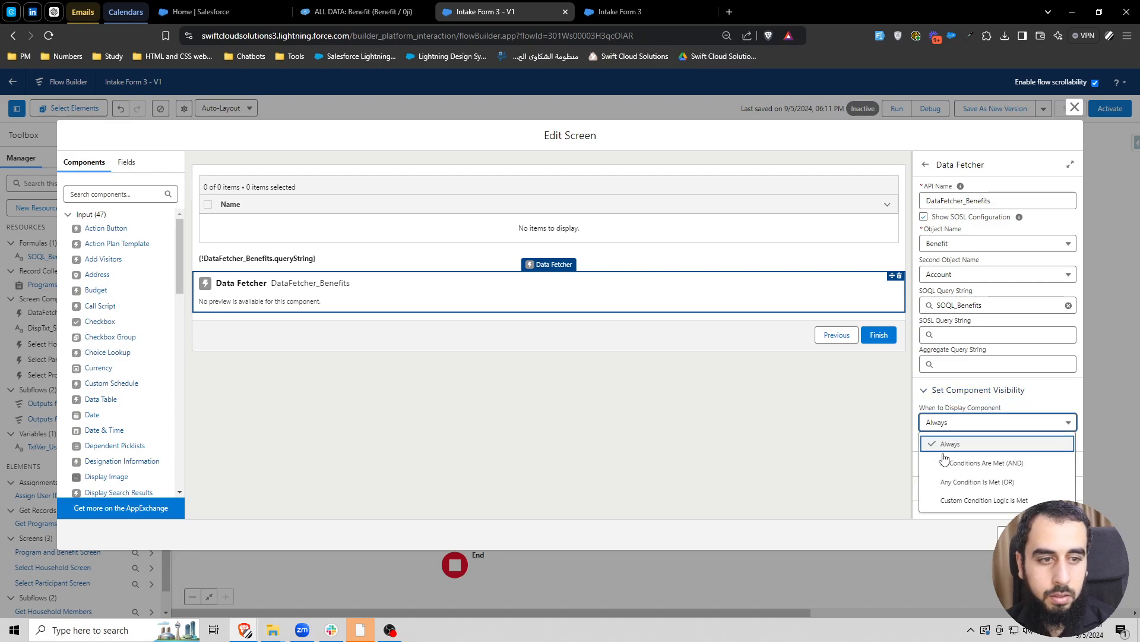
left_click(969, 456)
left_click(970, 453)
- Set the visibility condition's resource to the Program ID of the first selected row in DataTable_SelectProgram
left_click(835, 416)
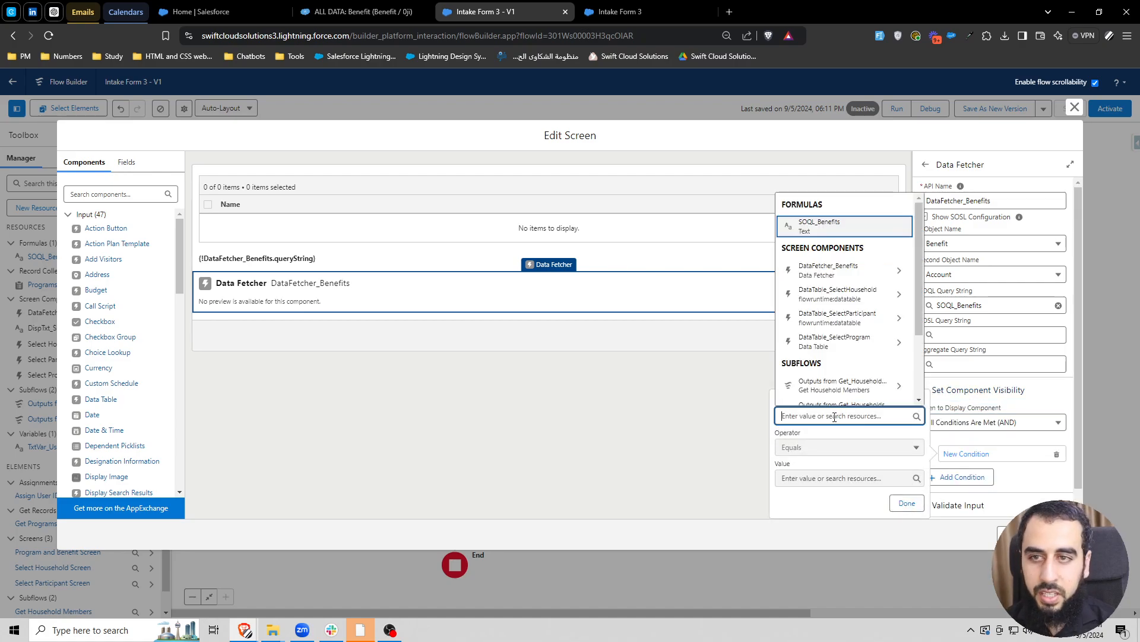
left_click(859, 433)
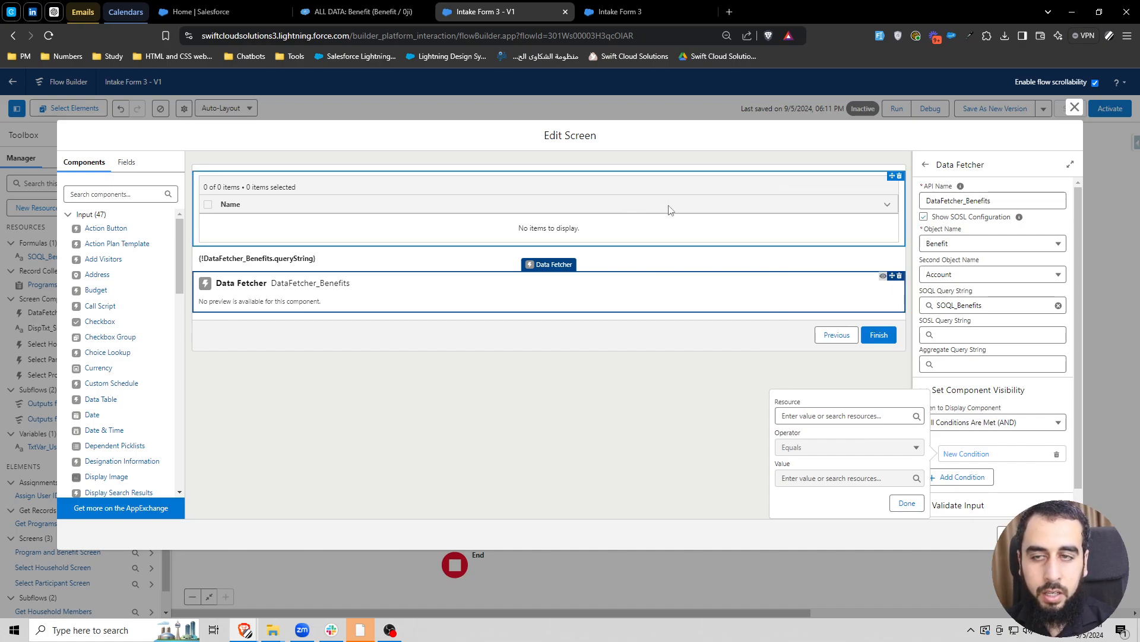
left_click(825, 415)
type("data")
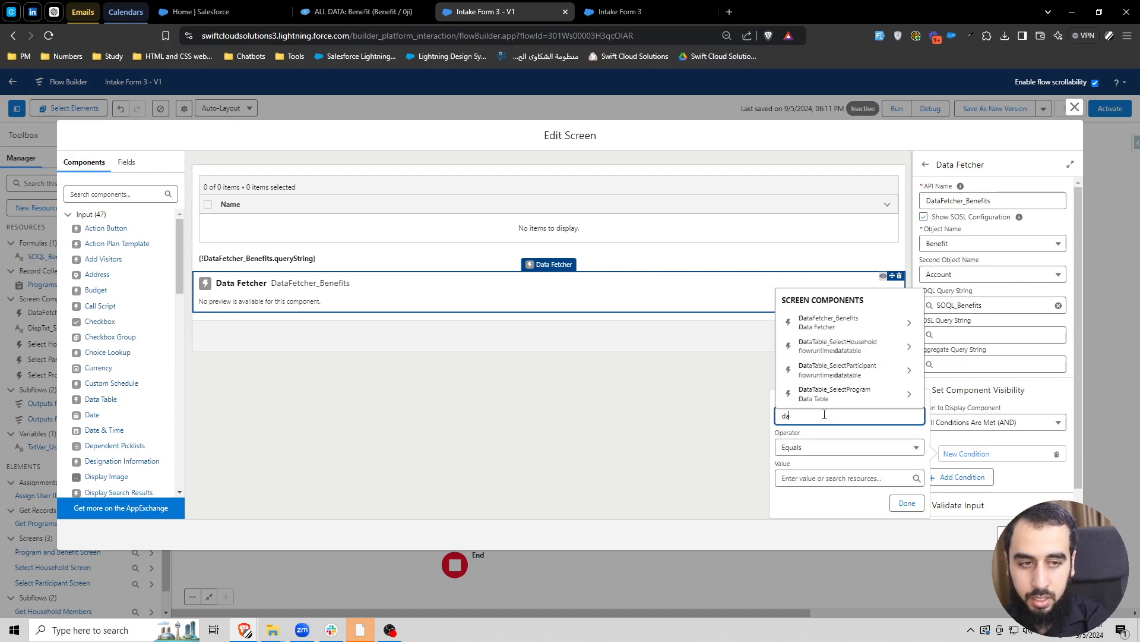
left_click(843, 393)
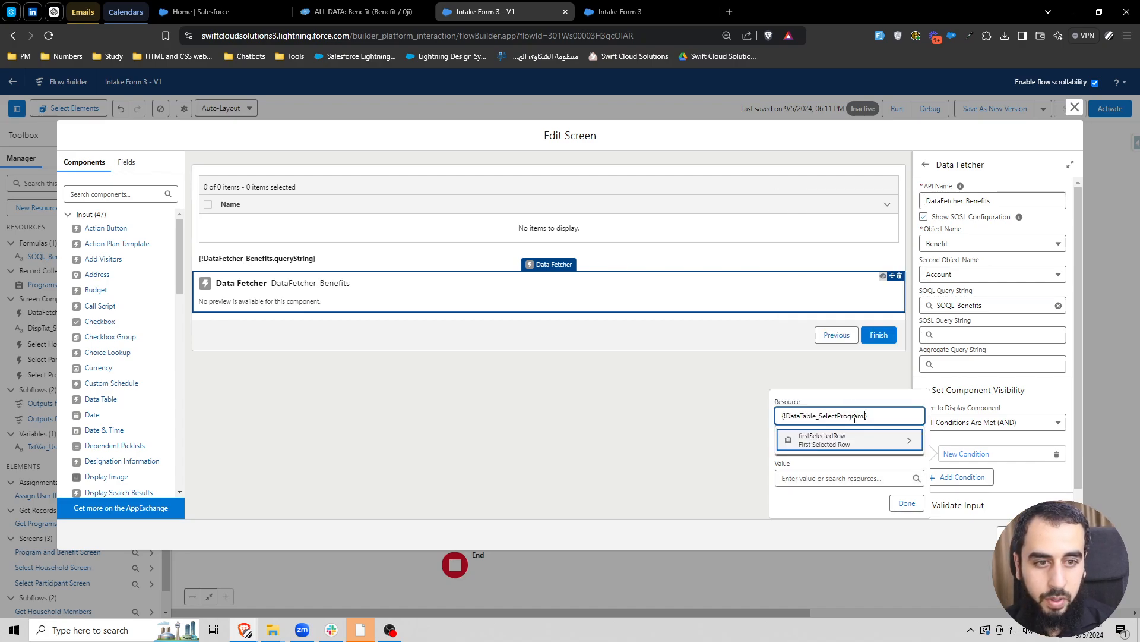
left_click(838, 445)
type("program id")
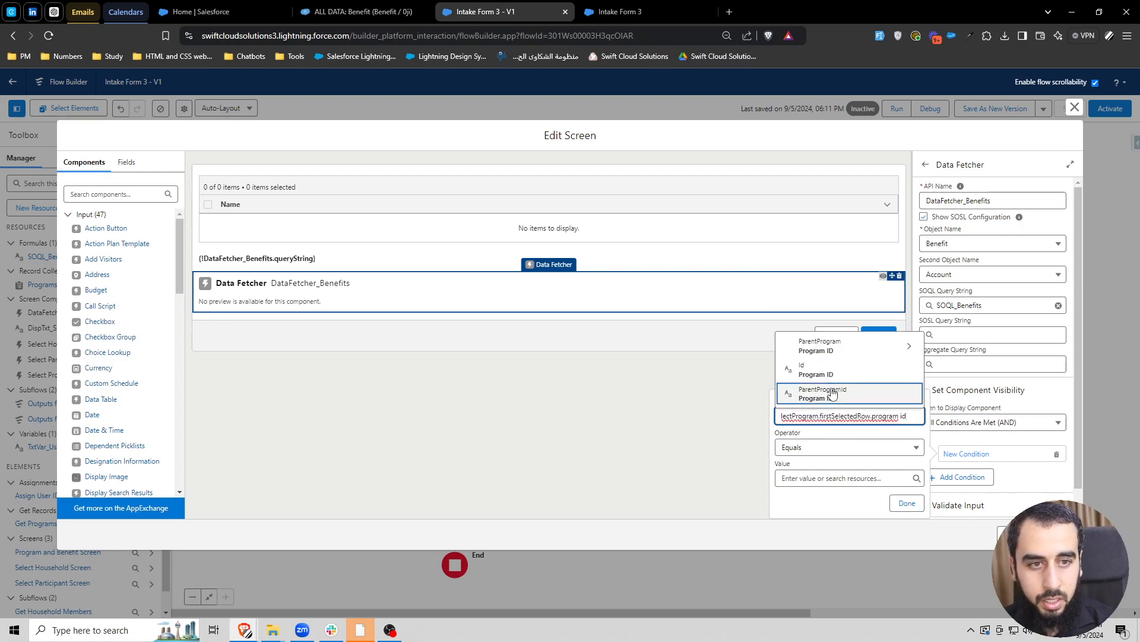
left_click(822, 393)
- Set the condition's operator to Is Null with the value False, and confirm the condition
left_click(822, 450)
left_click(819, 562)
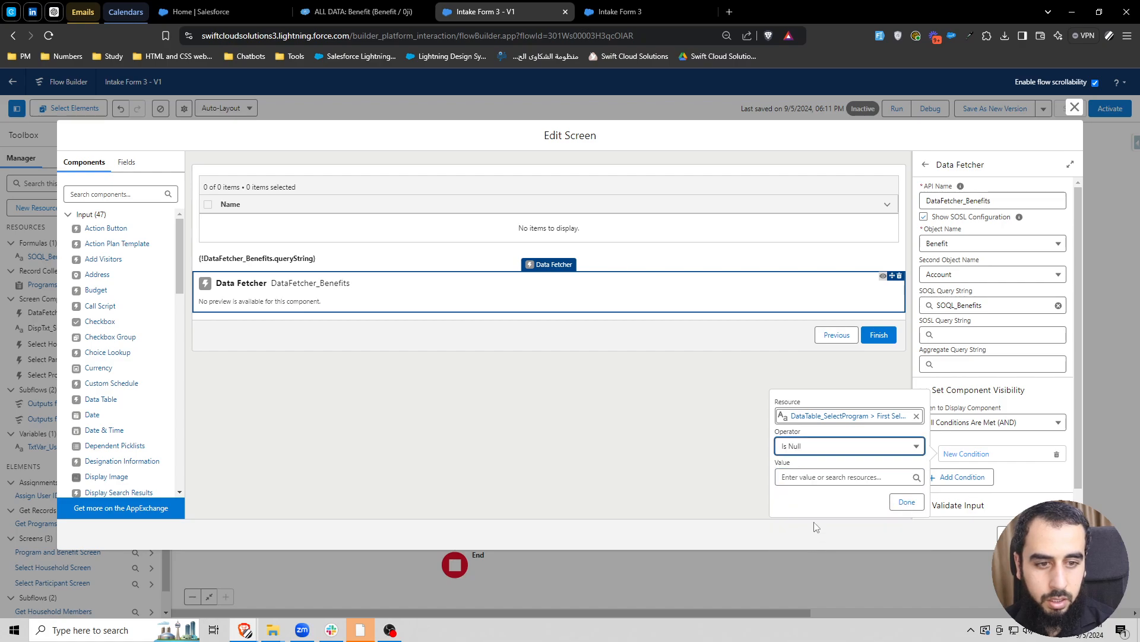
left_click(810, 475)
type("fa")
left_click(836, 458)
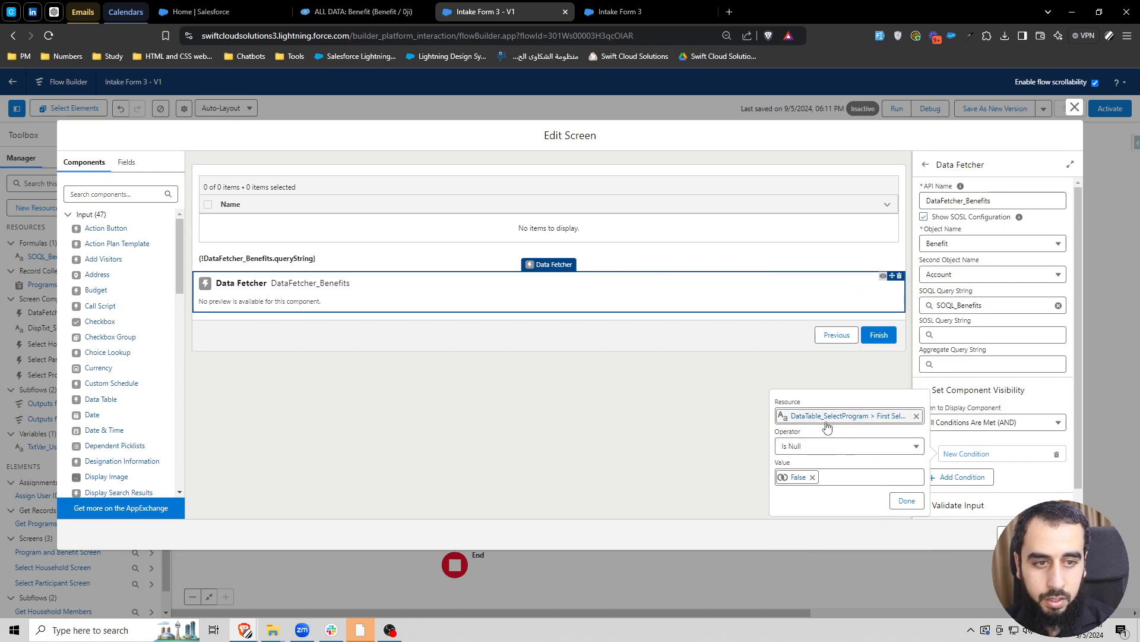
left_click(907, 501)
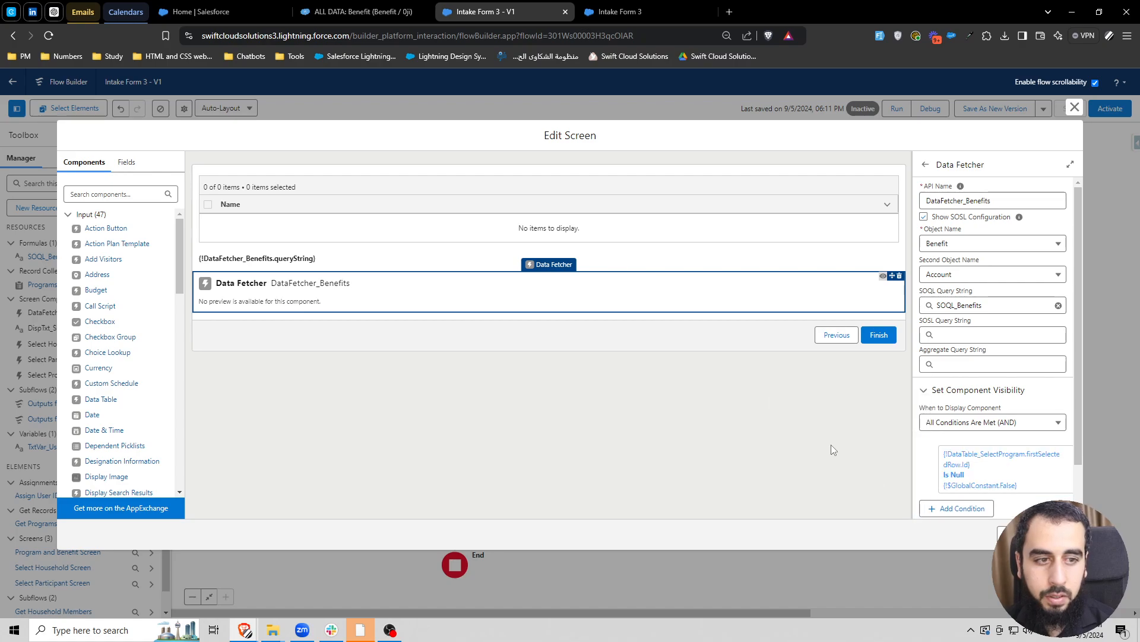
left_click(825, 443)
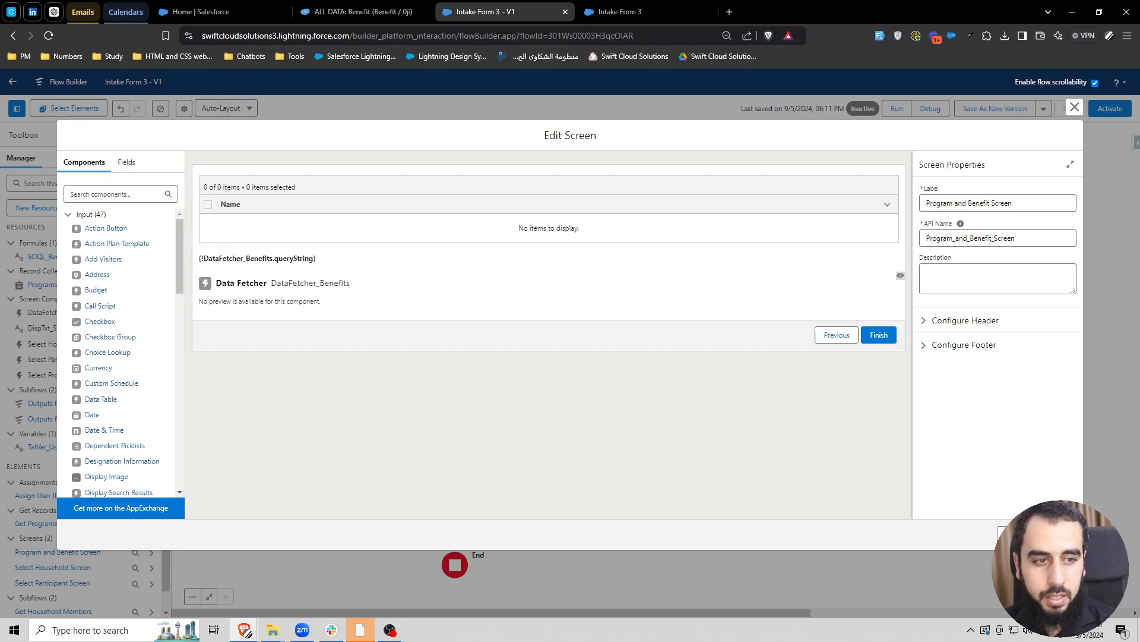
- Finish editing the screen and save the flow, starting a new debug session in place of the old one
left_click(1076, 108)
left_click(1072, 108)
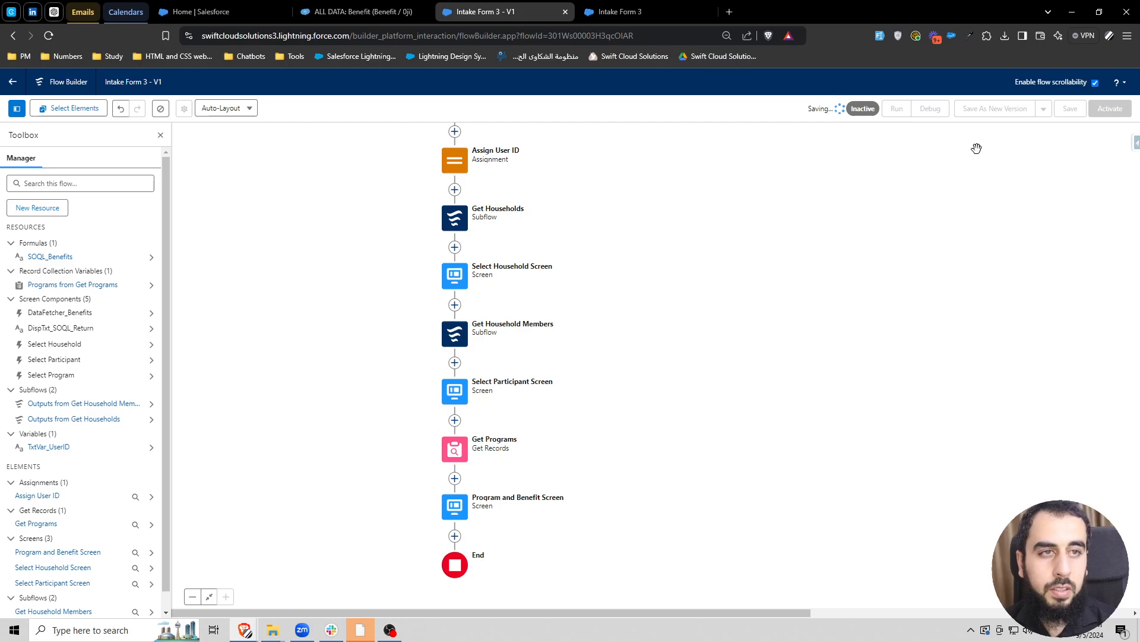
left_click(931, 110)
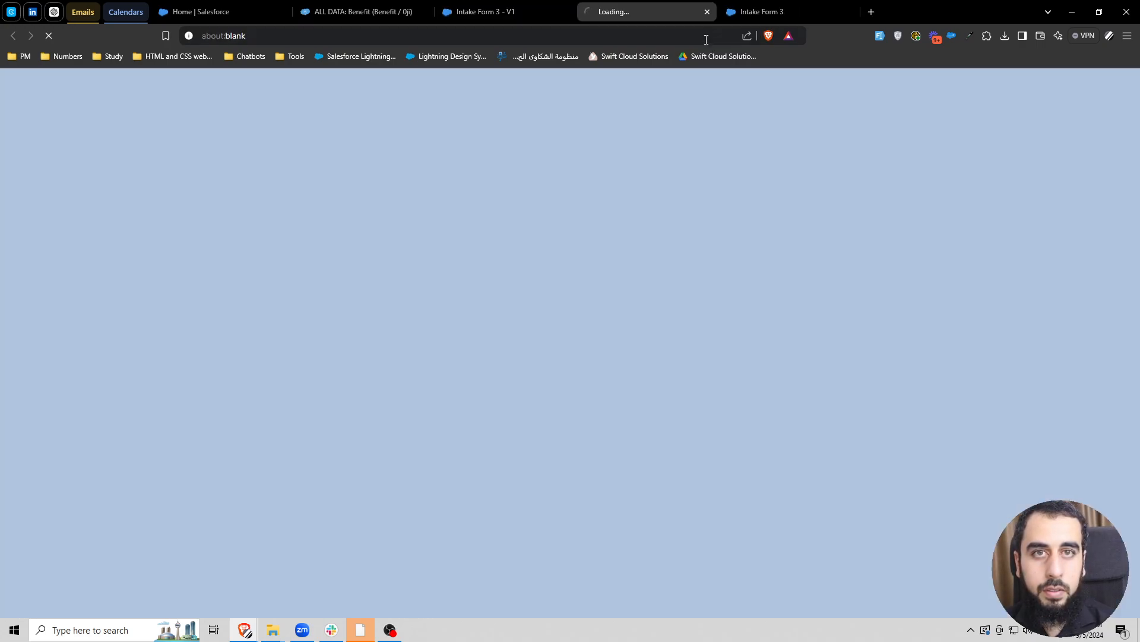
left_click(772, 13)
left_click(849, 11)
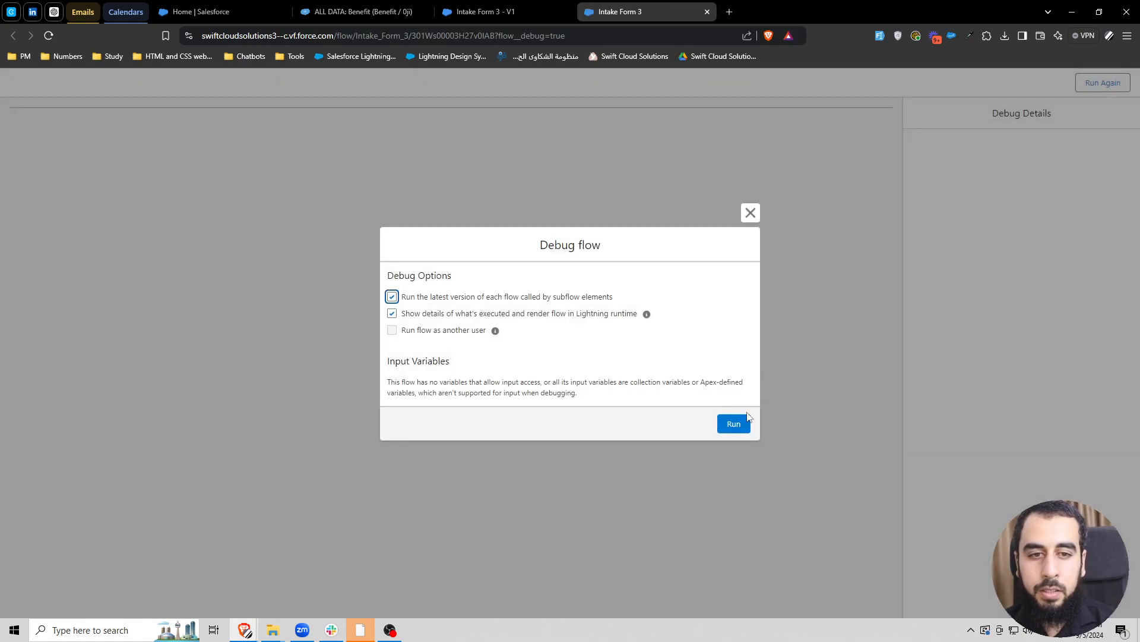
- Run the debug with the Alpha 01 household and first listed participant, and select the Education program
left_click(734, 422)
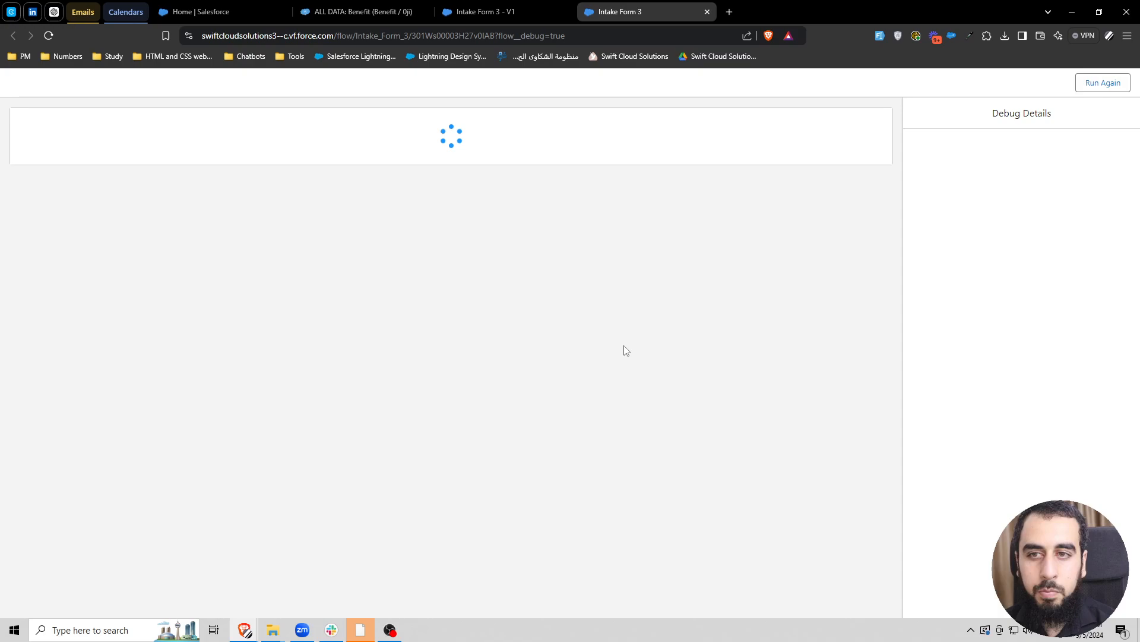
scroll(113, 319, "down", 4)
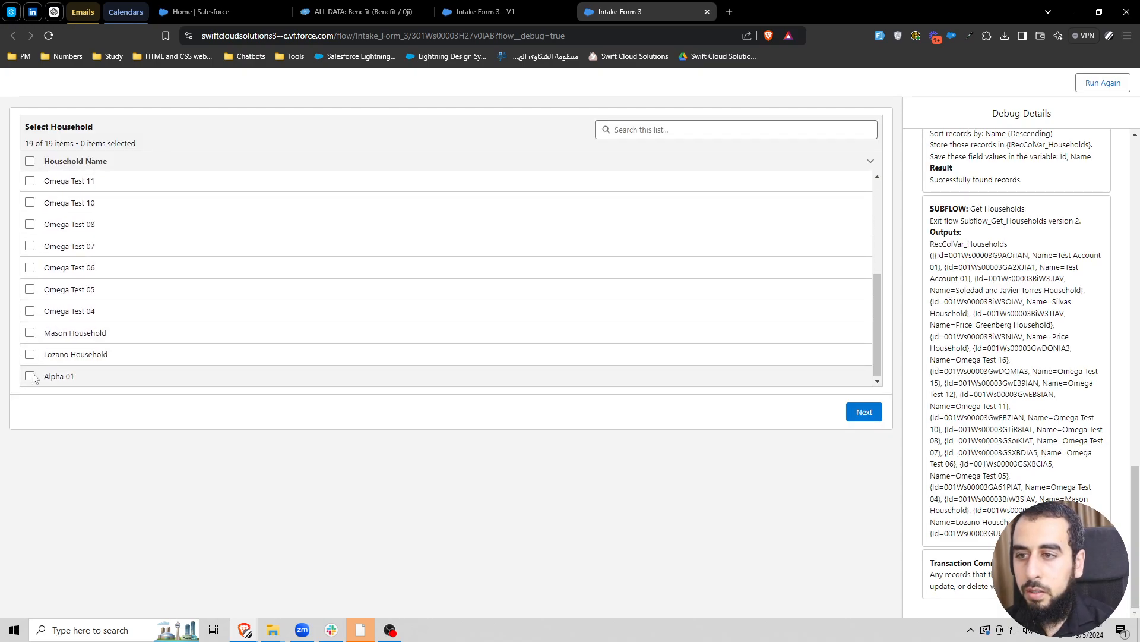
left_click(30, 376)
left_click(864, 412)
left_click(30, 184)
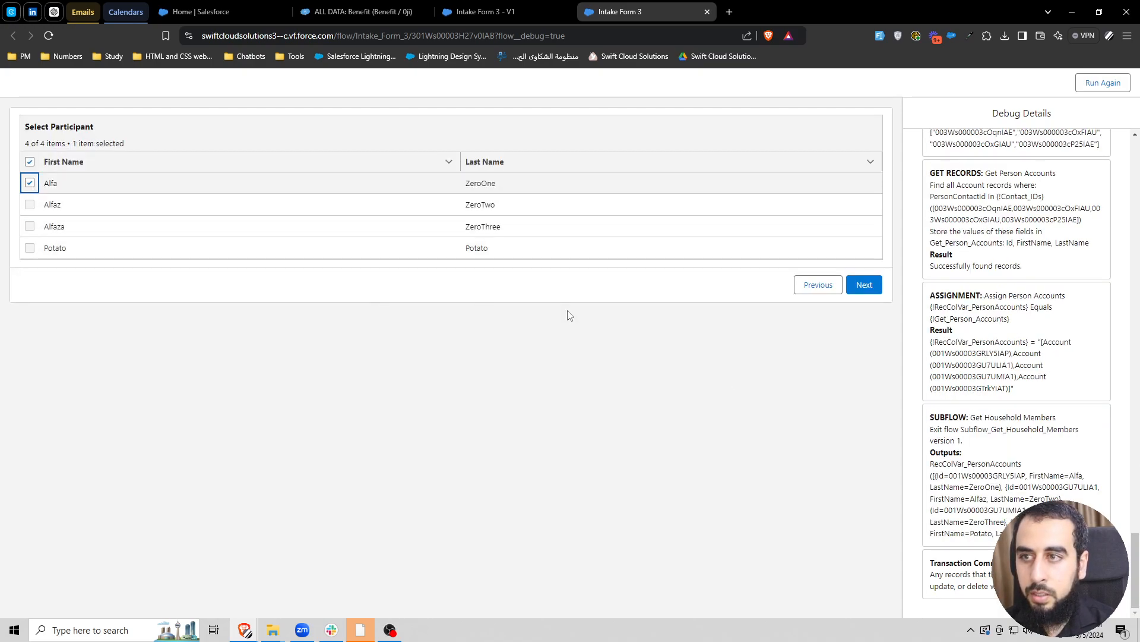
left_click(863, 283)
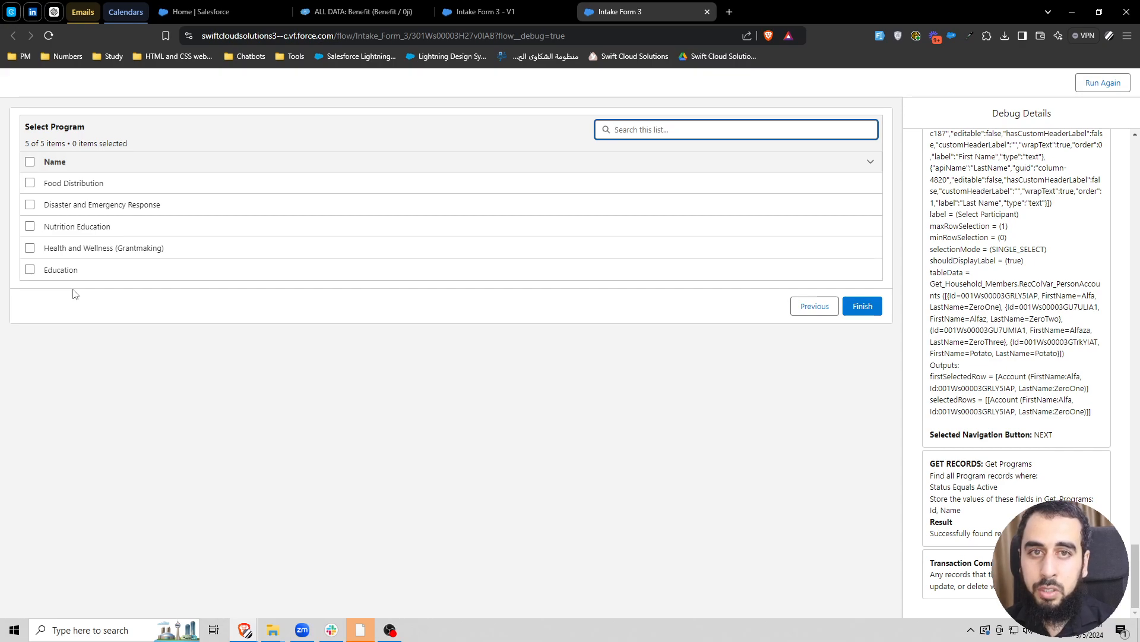
left_click(30, 269)
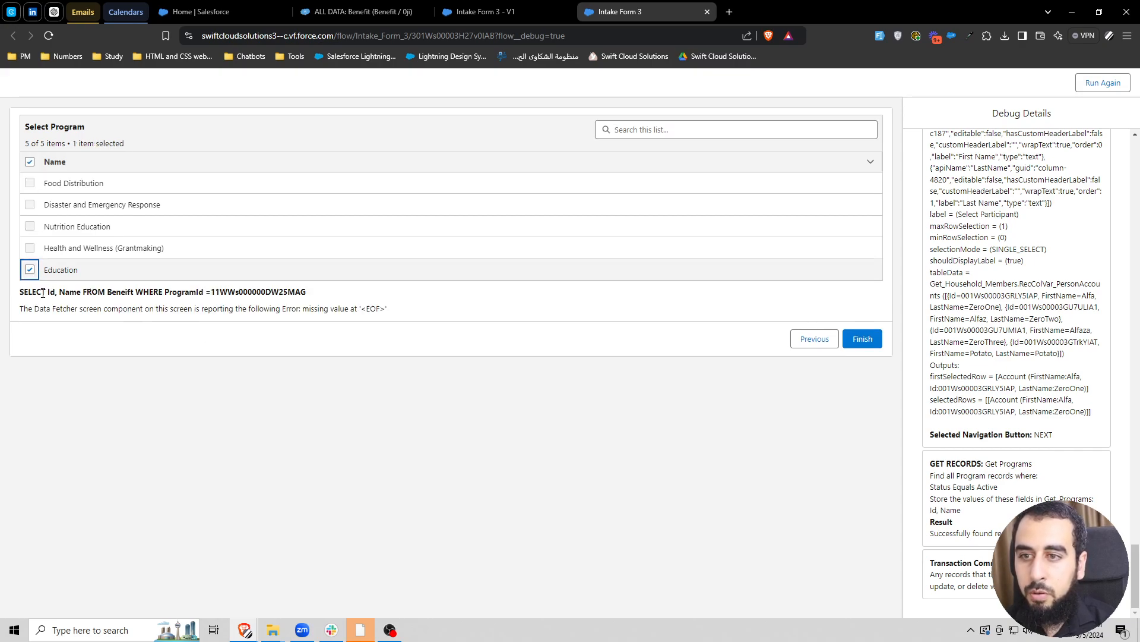
- Examine the SOQL query, its program ID value and the Data Fetcher error text below the program table
left_click_drag(21, 293, 310, 300)
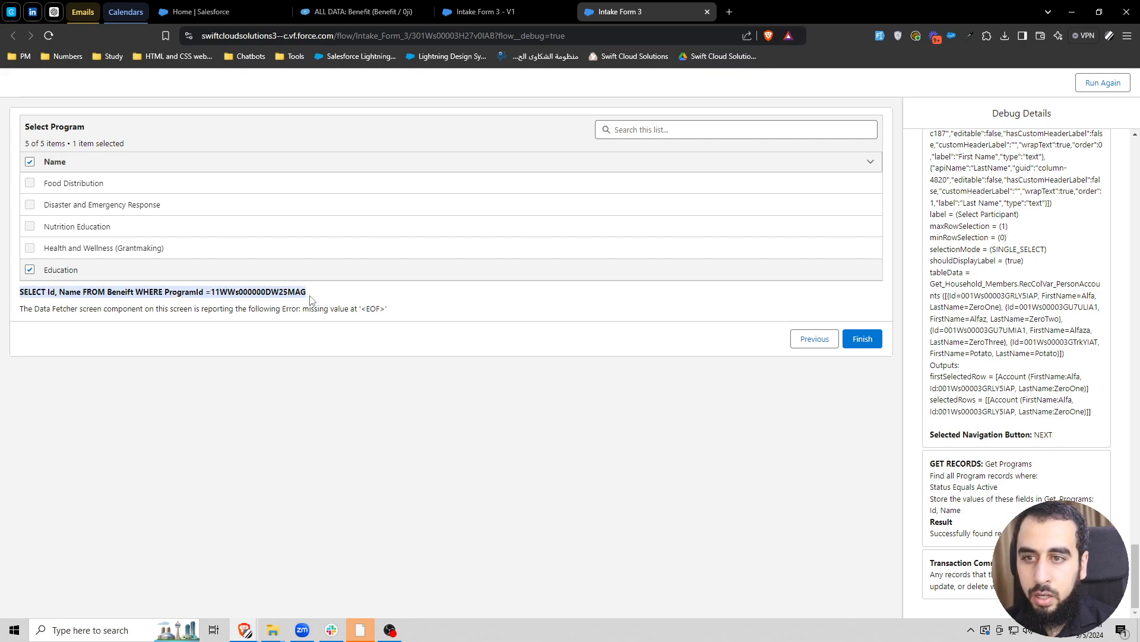
left_click(258, 292)
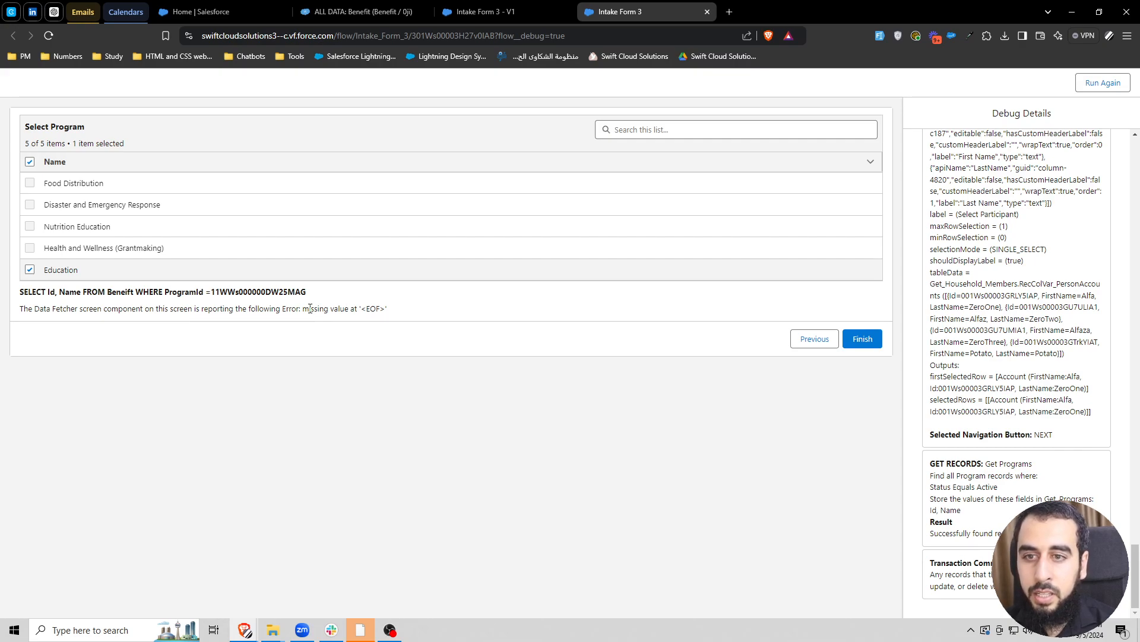
left_click_drag(307, 308, 346, 309)
left_click(231, 310)
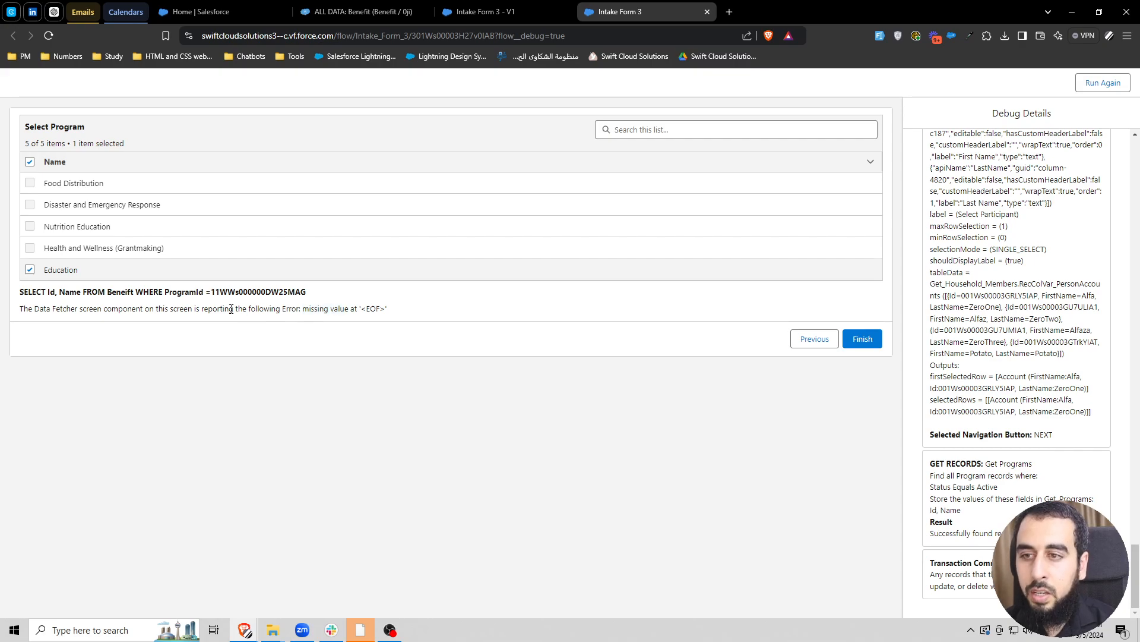
left_click_drag(21, 290, 321, 299)
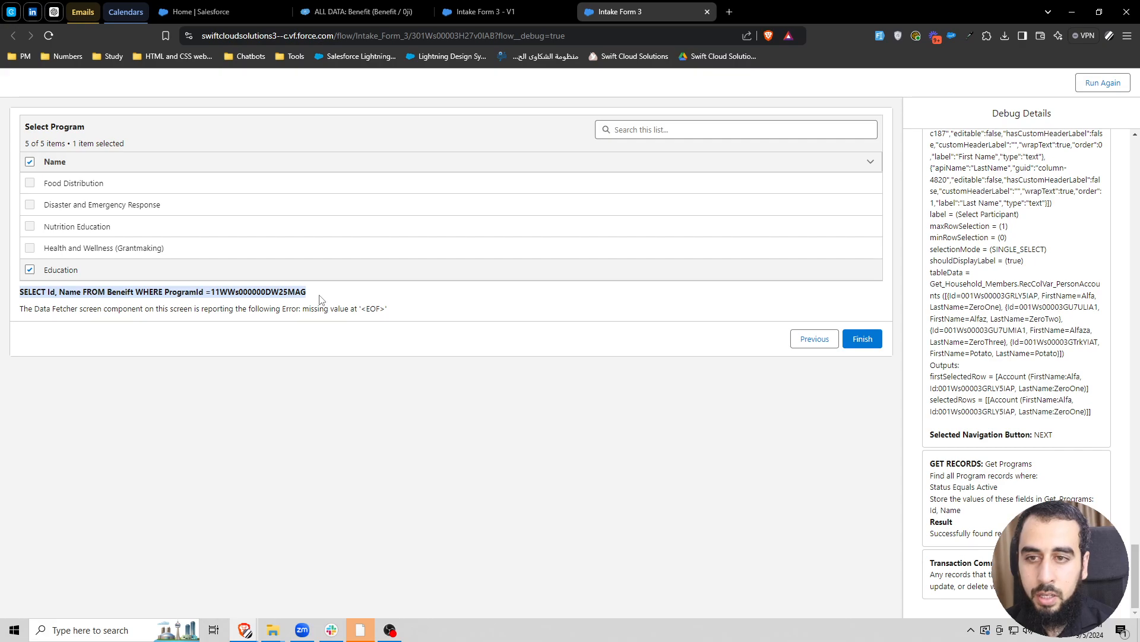
left_click(221, 292)
left_click_drag(212, 292, 314, 296)
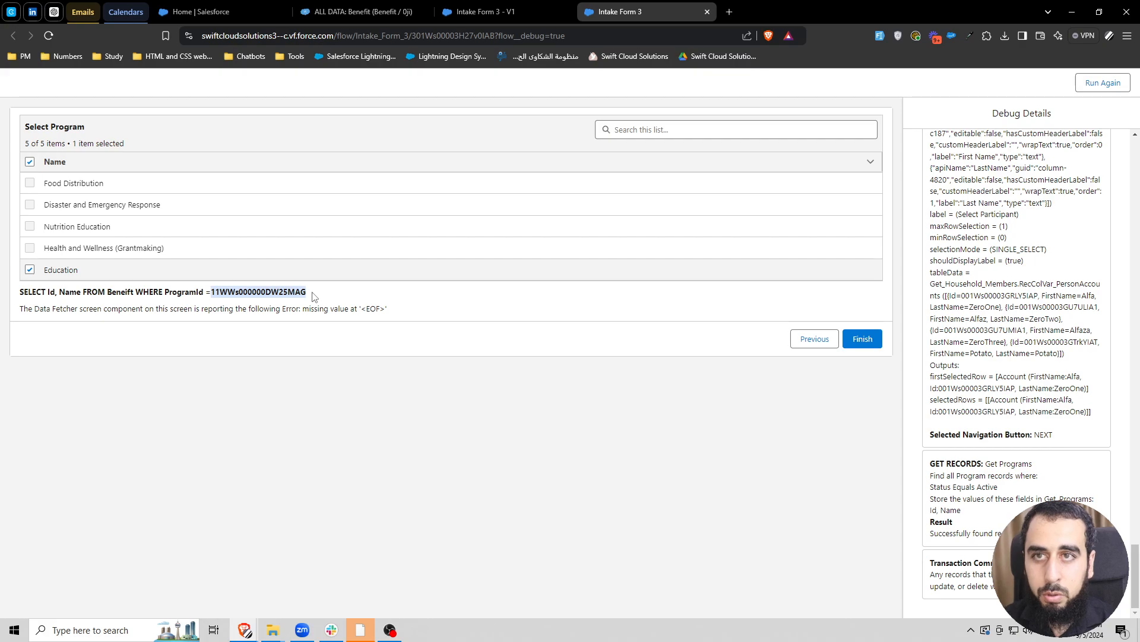
- Copy the displayed SOQL query into Salesforce Inspector's Data Export in place of the existing query, and run it
triple_click(241, 287)
key("ctrl+c")
left_click(344, 13)
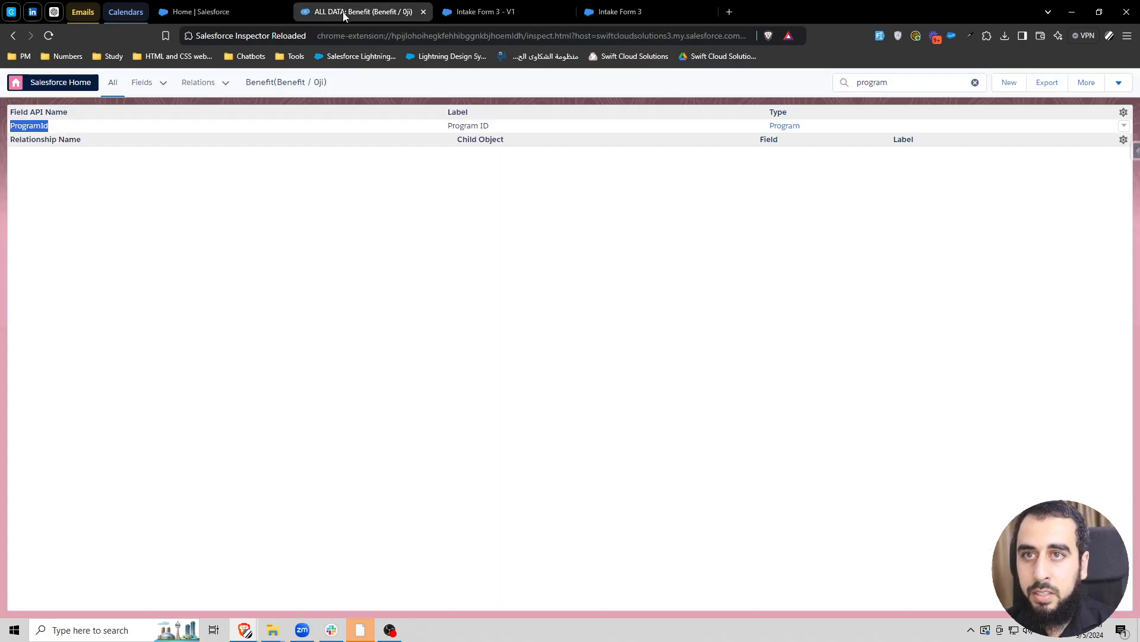
left_click(1136, 151)
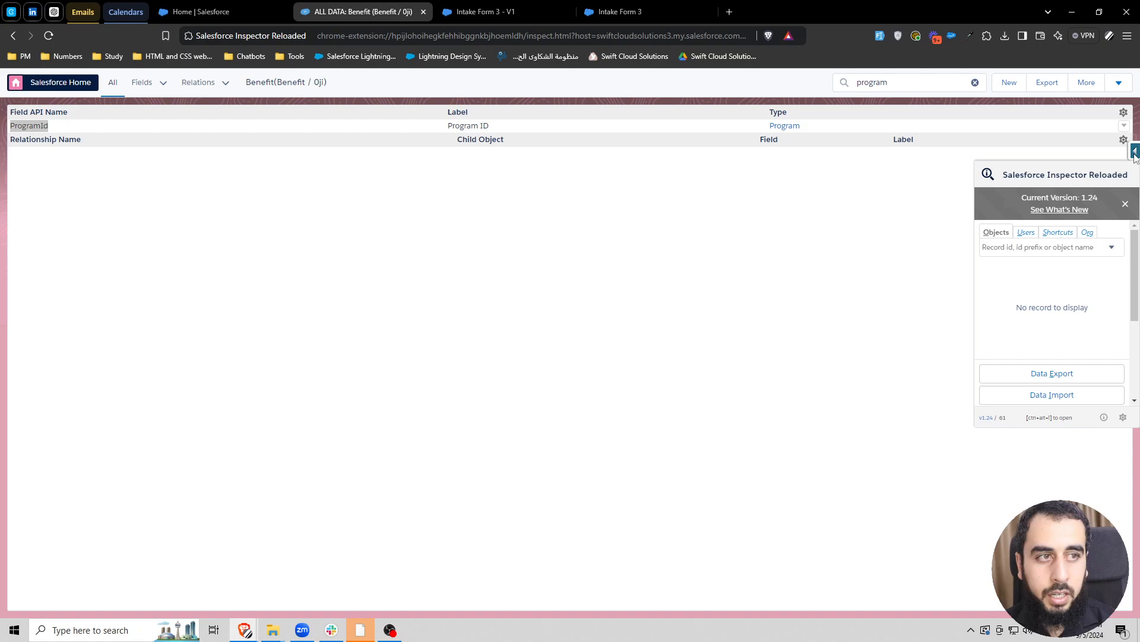
left_click(1049, 373)
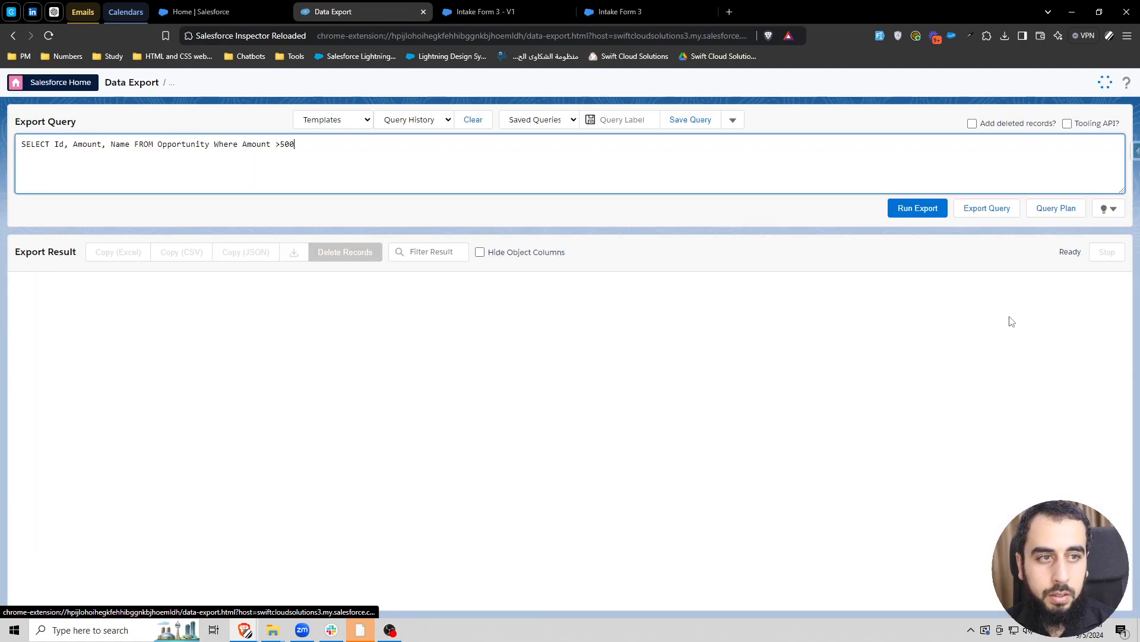
triple_click(286, 160)
key("ctrl+v")
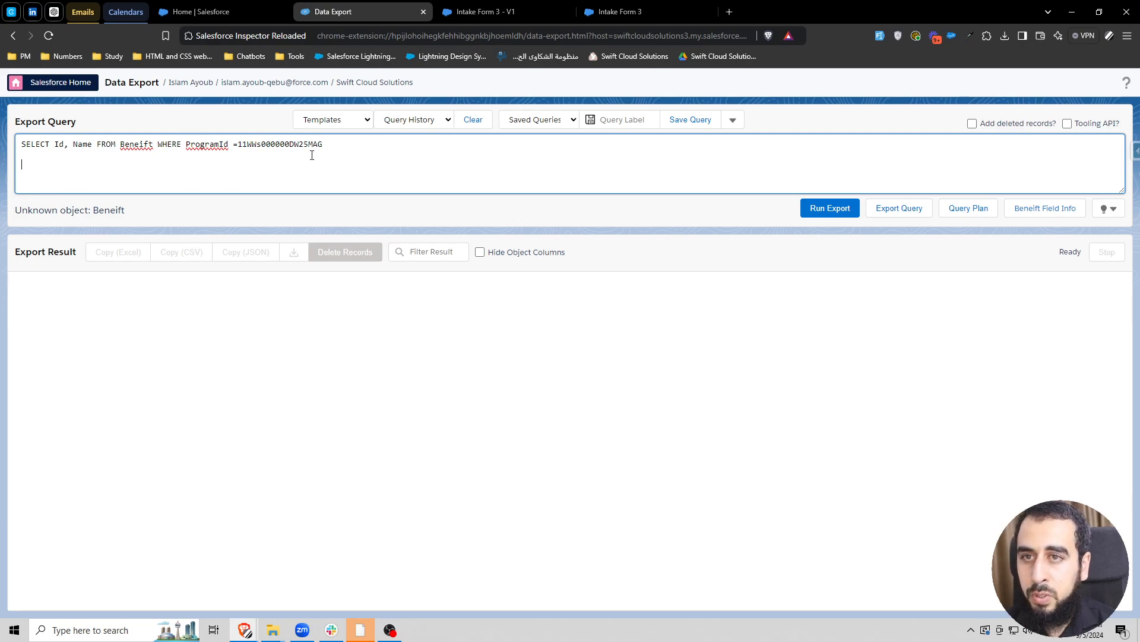
left_click(827, 209)
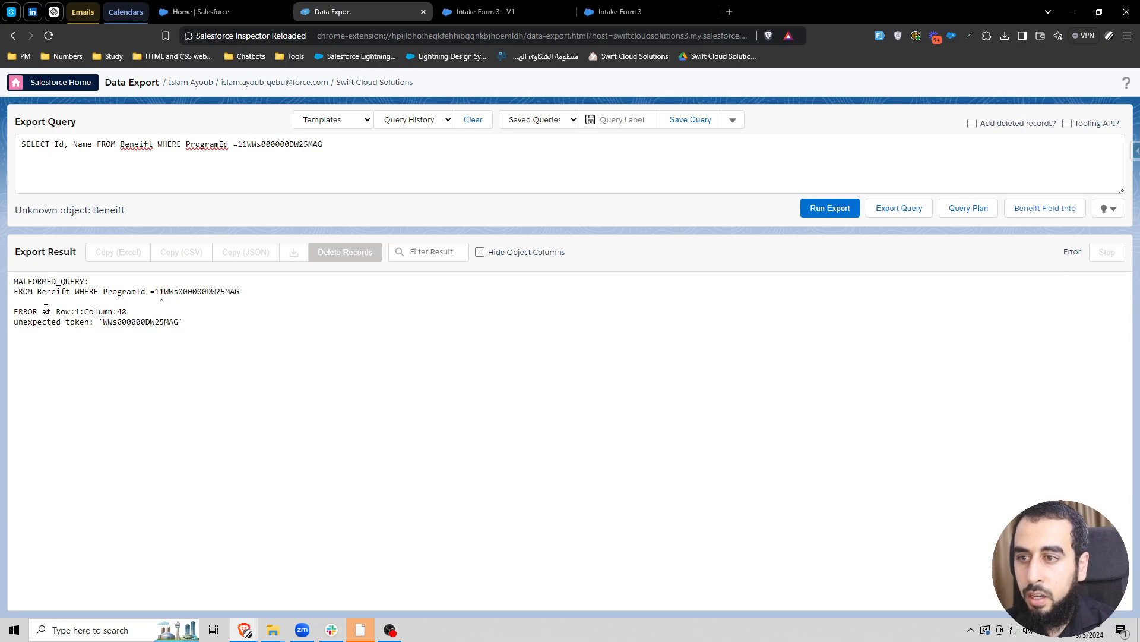
- Add a space after the equals sign, enclose the query's program ID in single quotes, and rerun the export
double_click(122, 322)
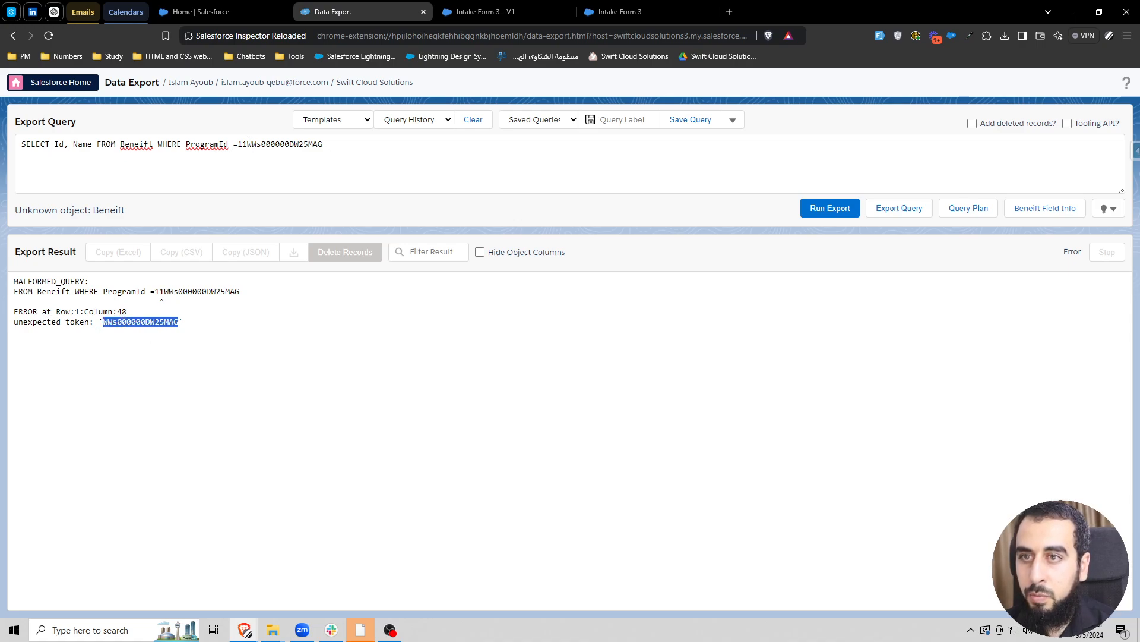
double_click(277, 145)
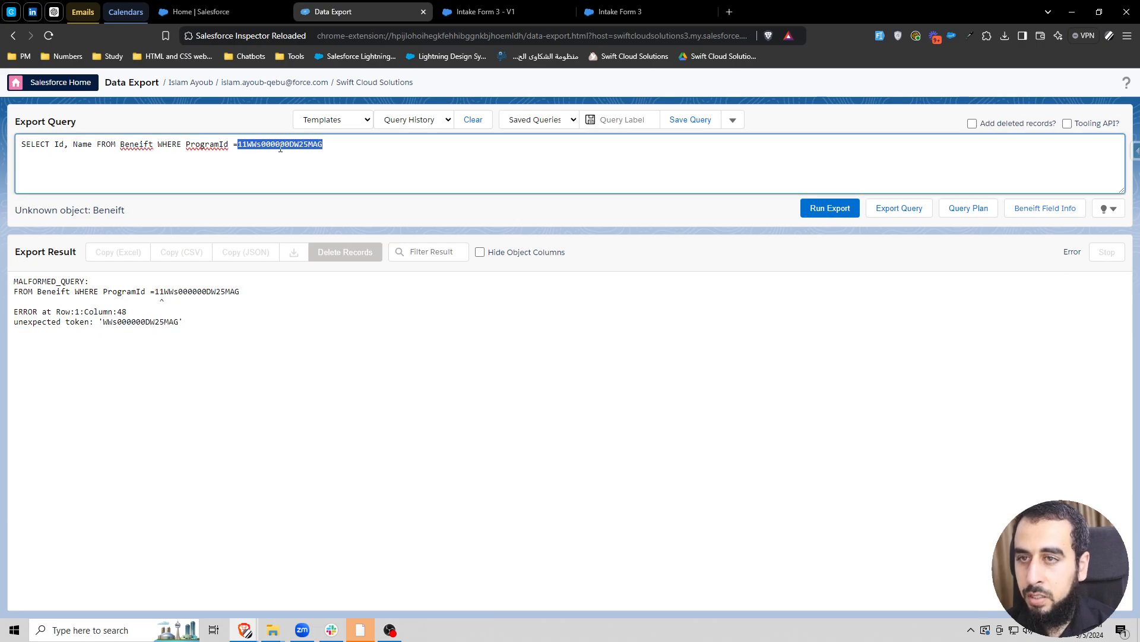
left_click(312, 146)
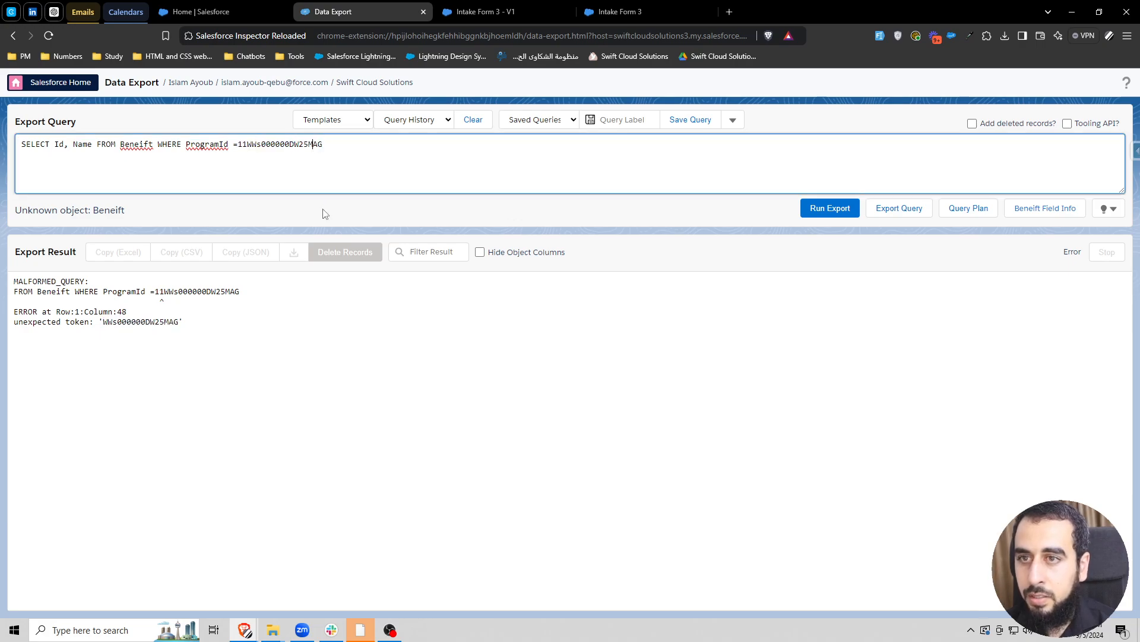
left_click(238, 147)
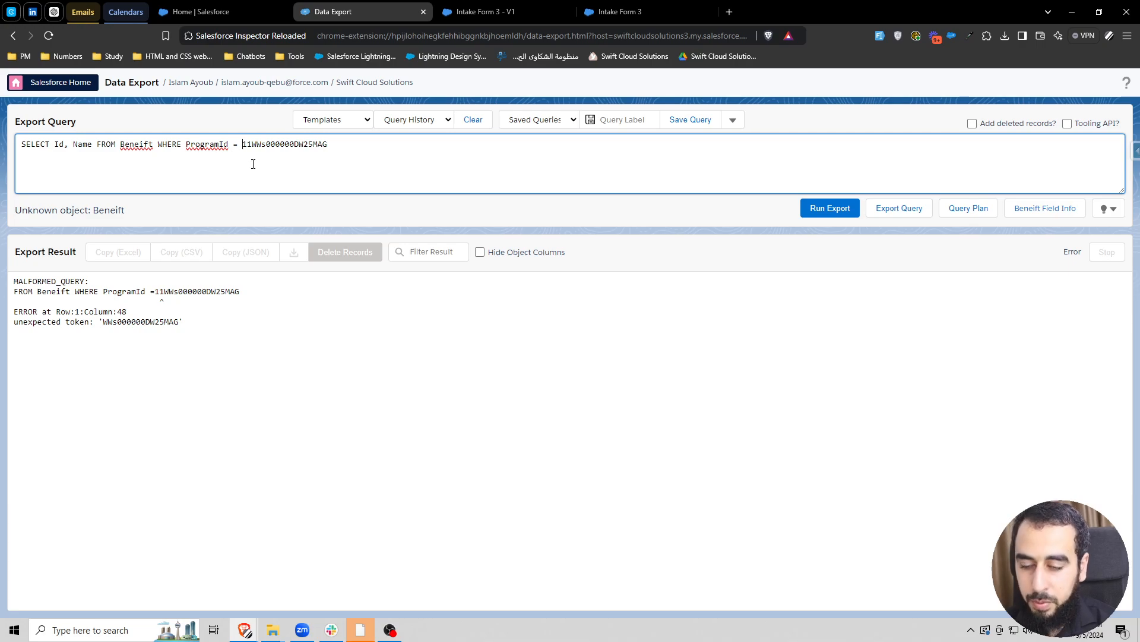
type("'")
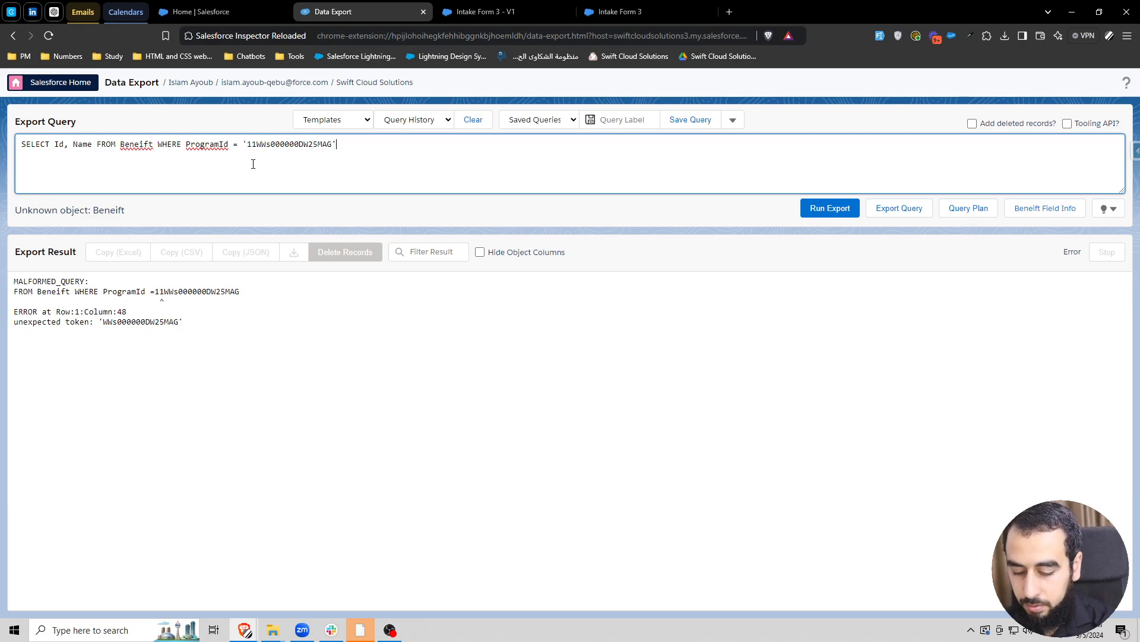
left_click(827, 208)
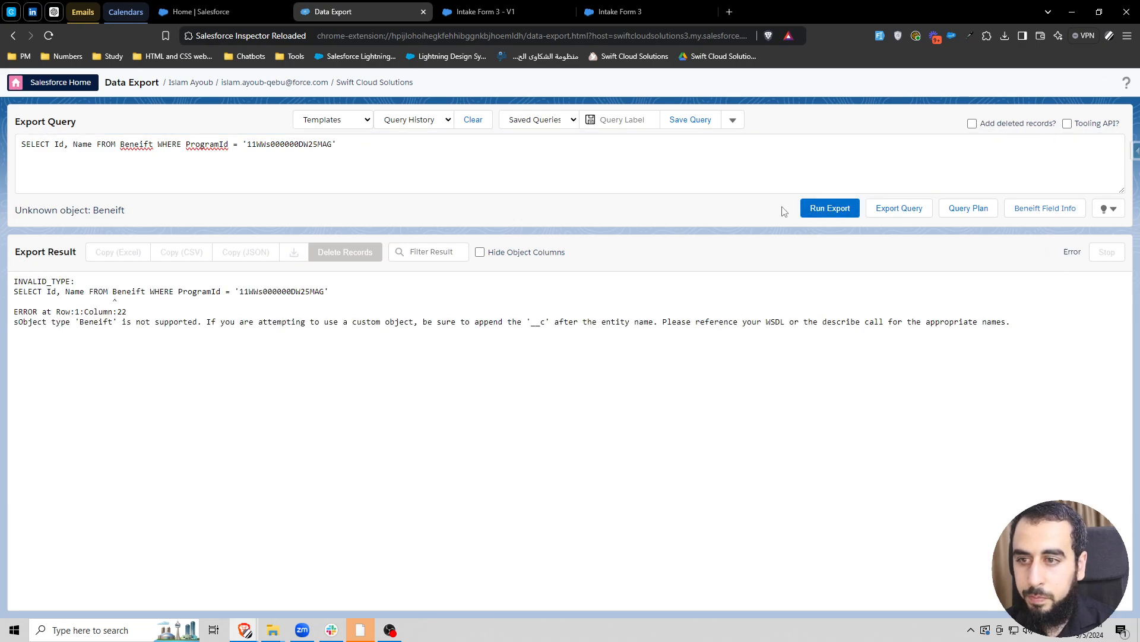
- Open the Education program record in Salesforce and check its record ID against the program ID used in the export query
double_click(258, 145)
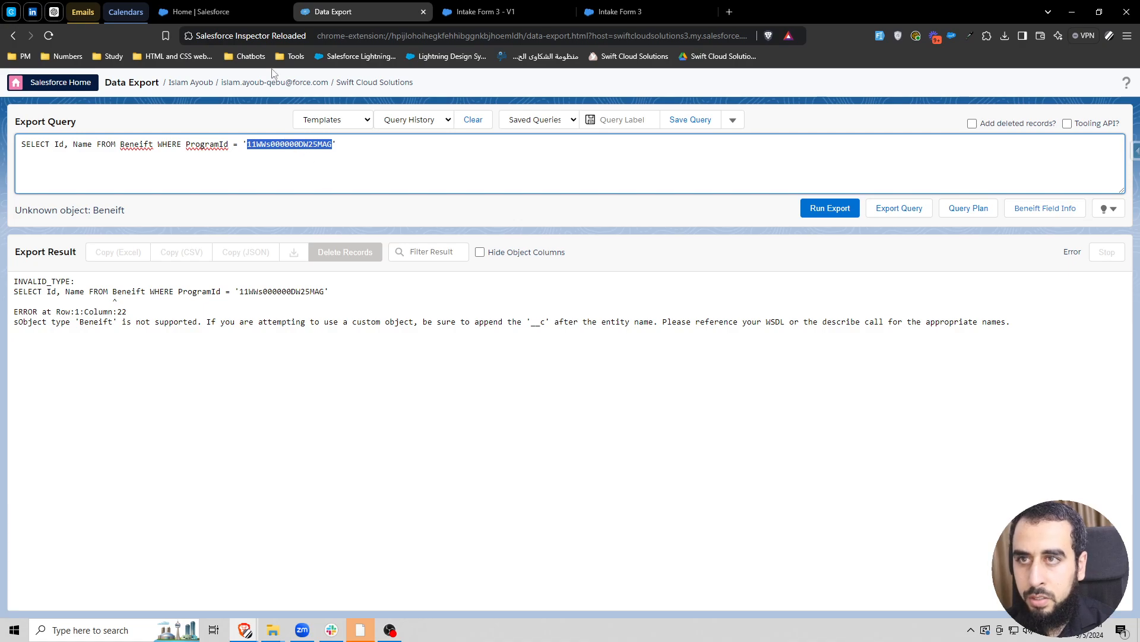
left_click(241, 9)
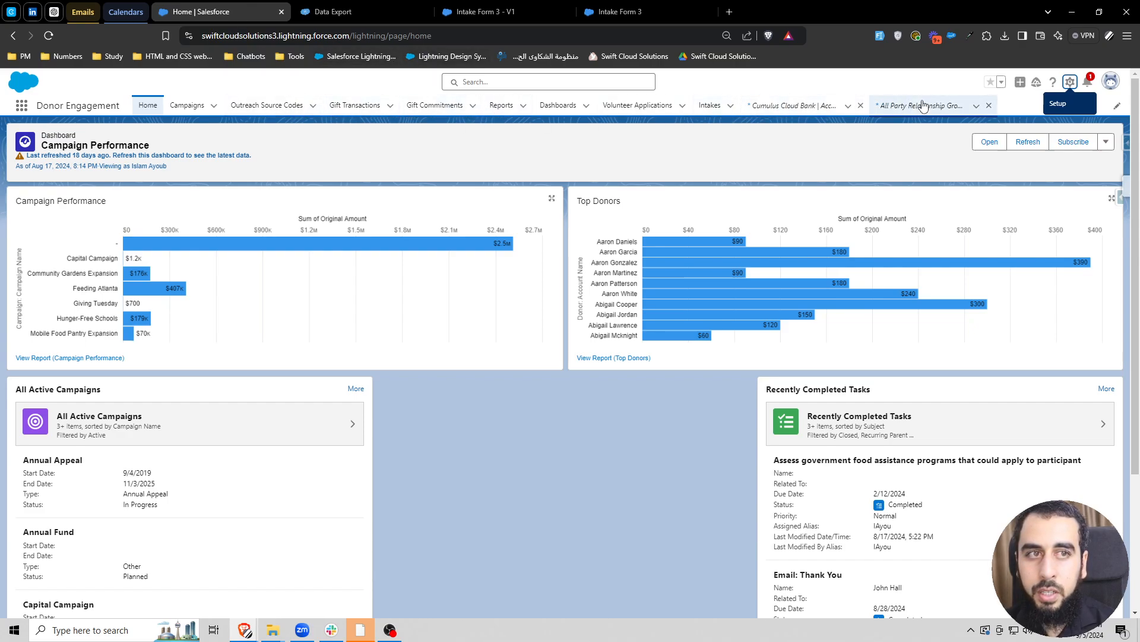
left_click(22, 107)
type("program")
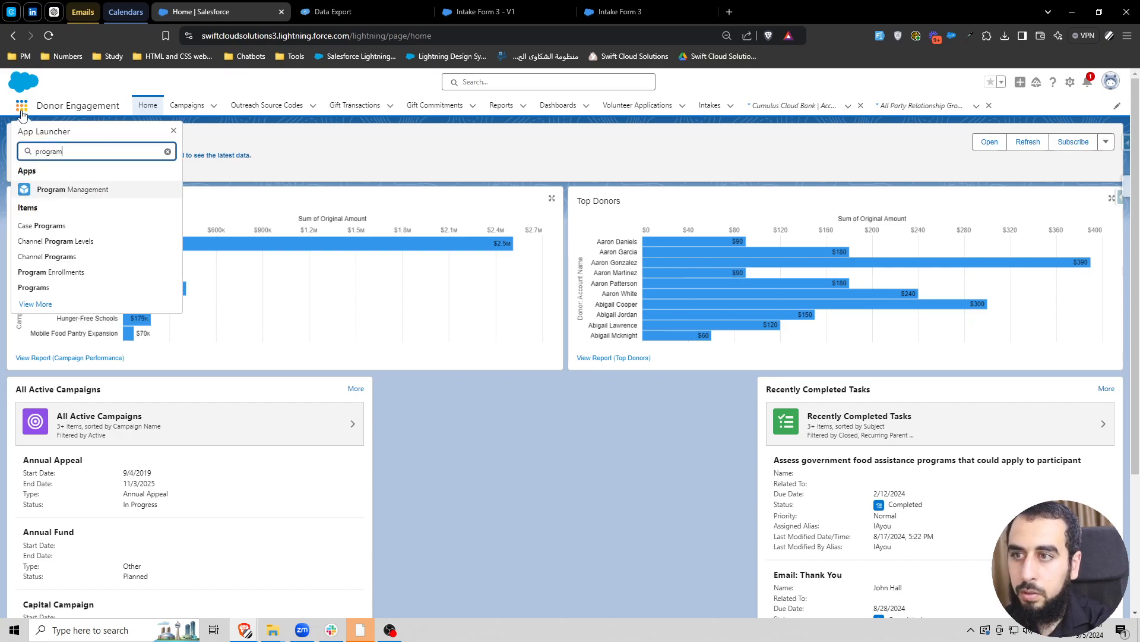
left_click(42, 288)
left_click(77, 209)
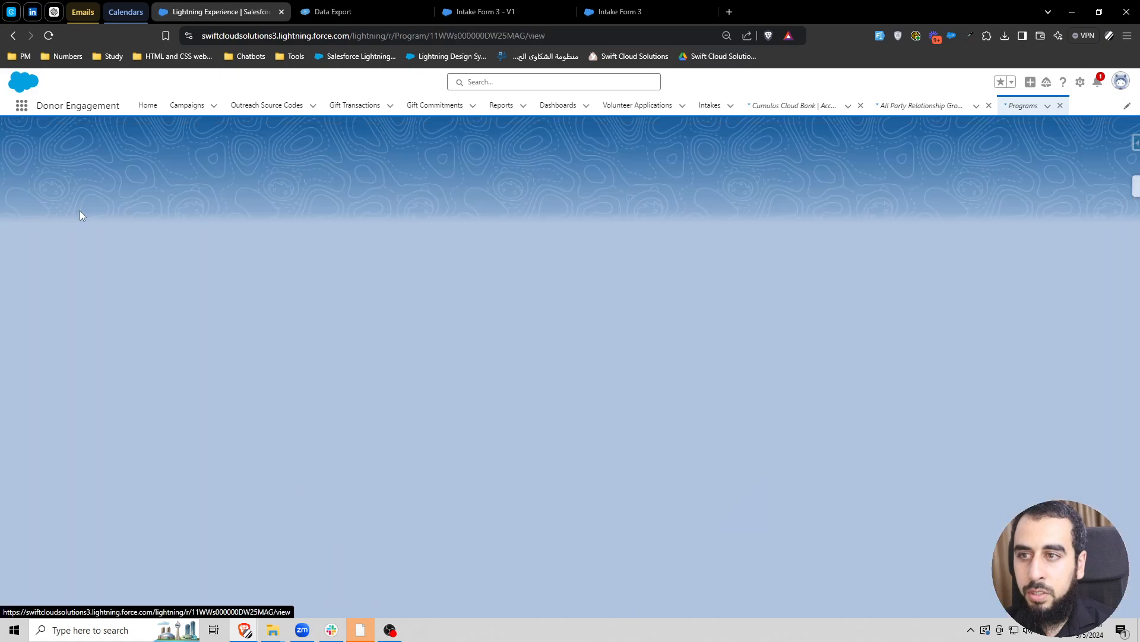
double_click(464, 37)
key("ctrl+c")
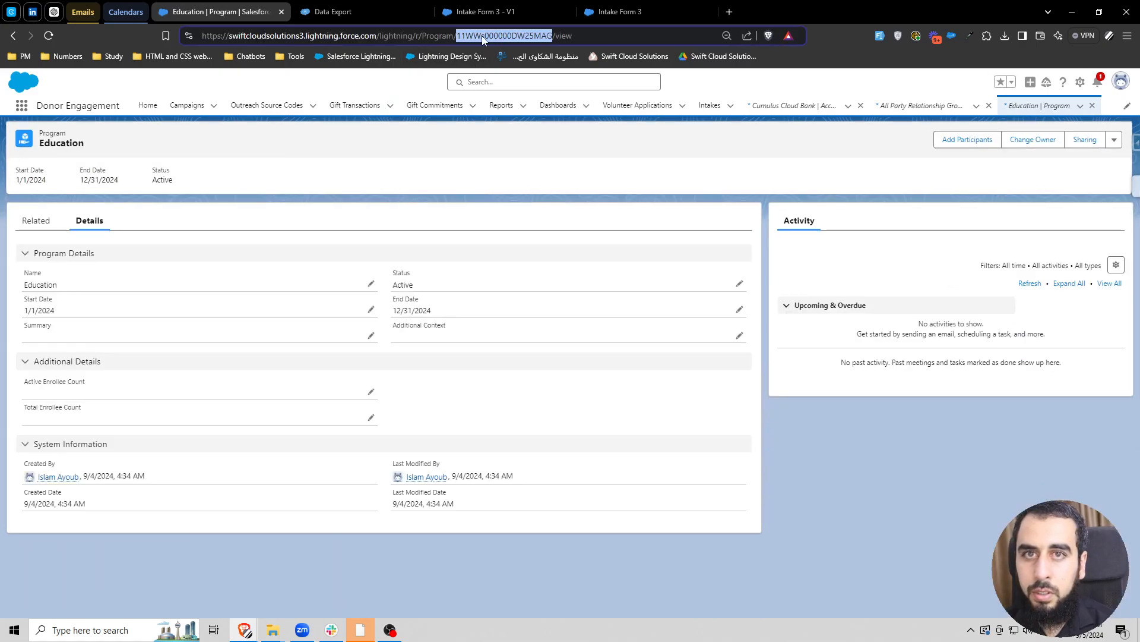
- Correct the misspelled object name in the Data Export query to Benefit
left_click(634, 11)
left_click(481, 11)
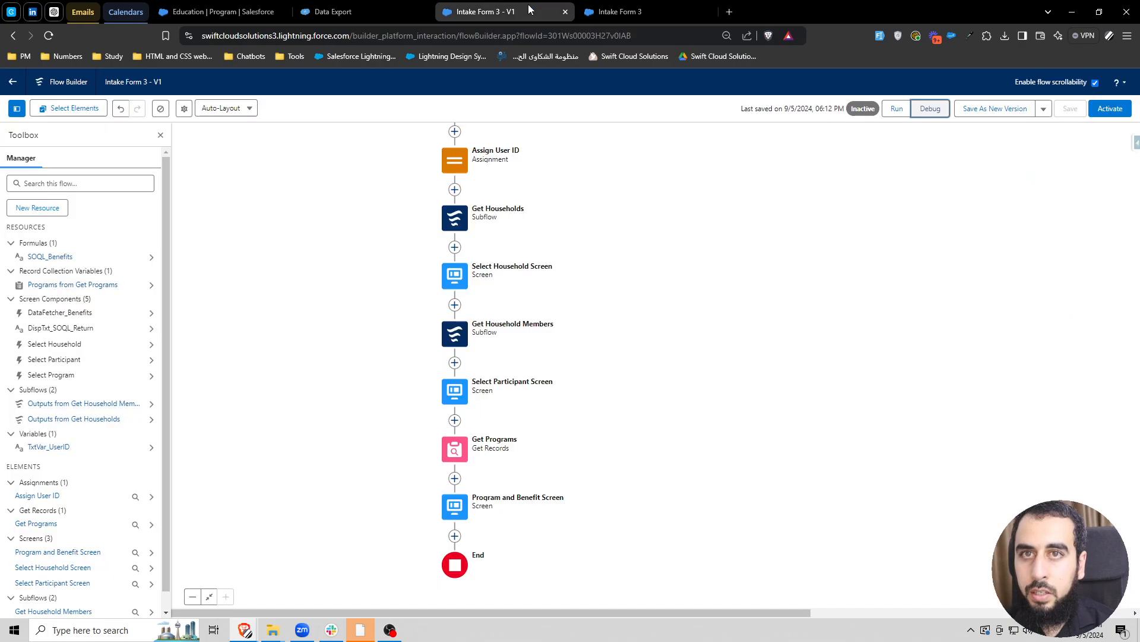
left_click(336, 11)
key("ctrl+v")
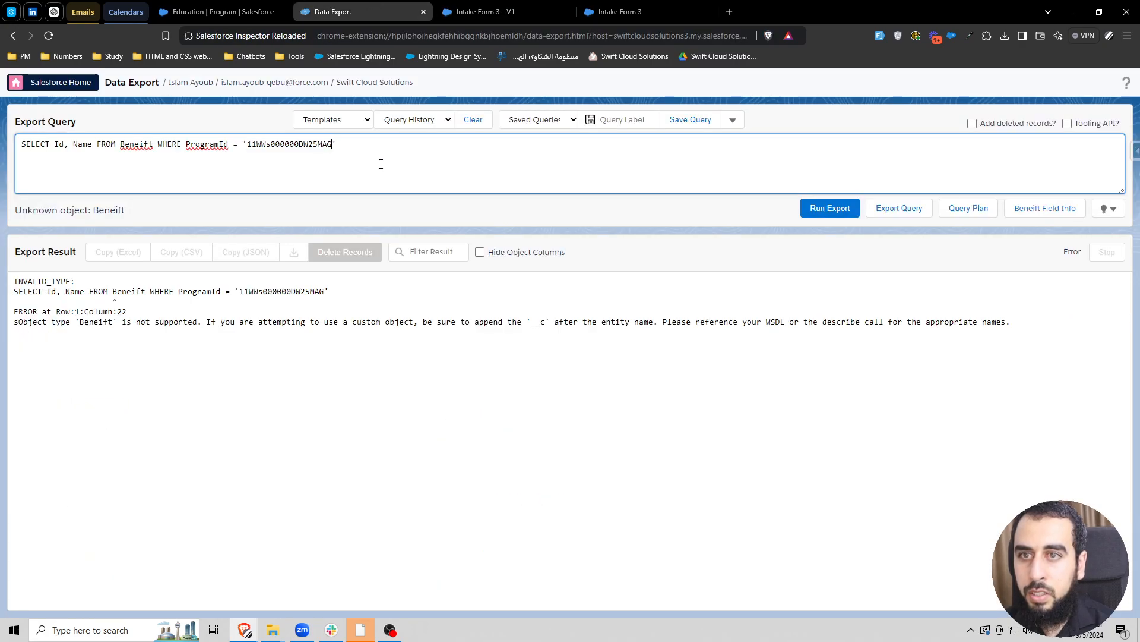
double_click(133, 148)
left_click(181, 146)
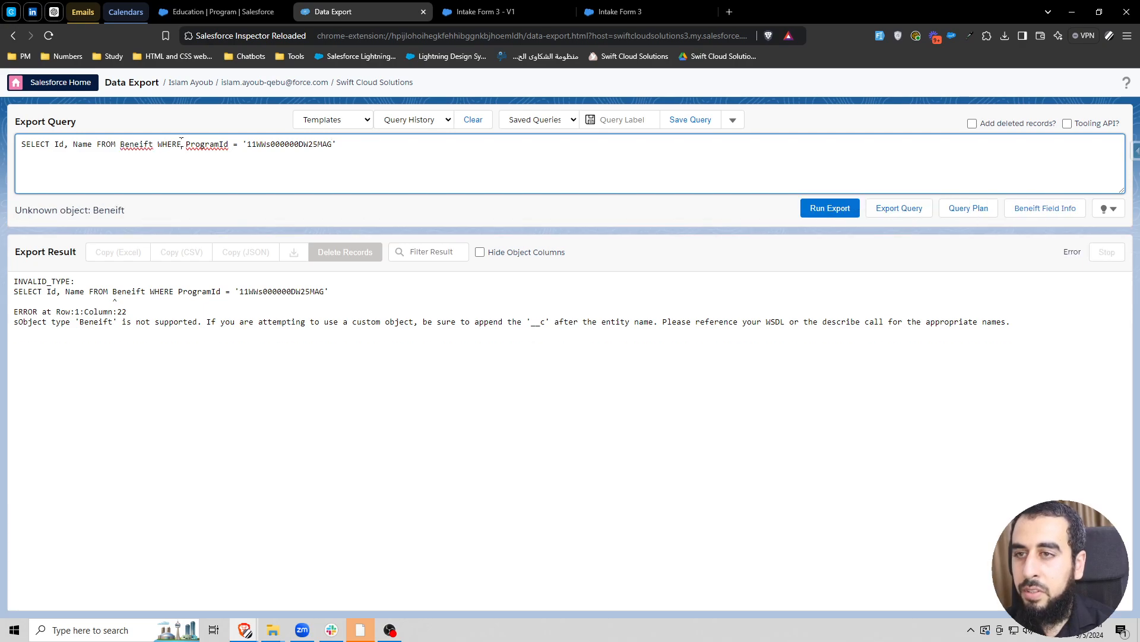
right_click(134, 148)
left_click(164, 186)
- Replace the misspelled object name in the flow's SOQL_Benefits formula with Benefit, and save the flow
double_click(135, 145)
key("ctrl+c")
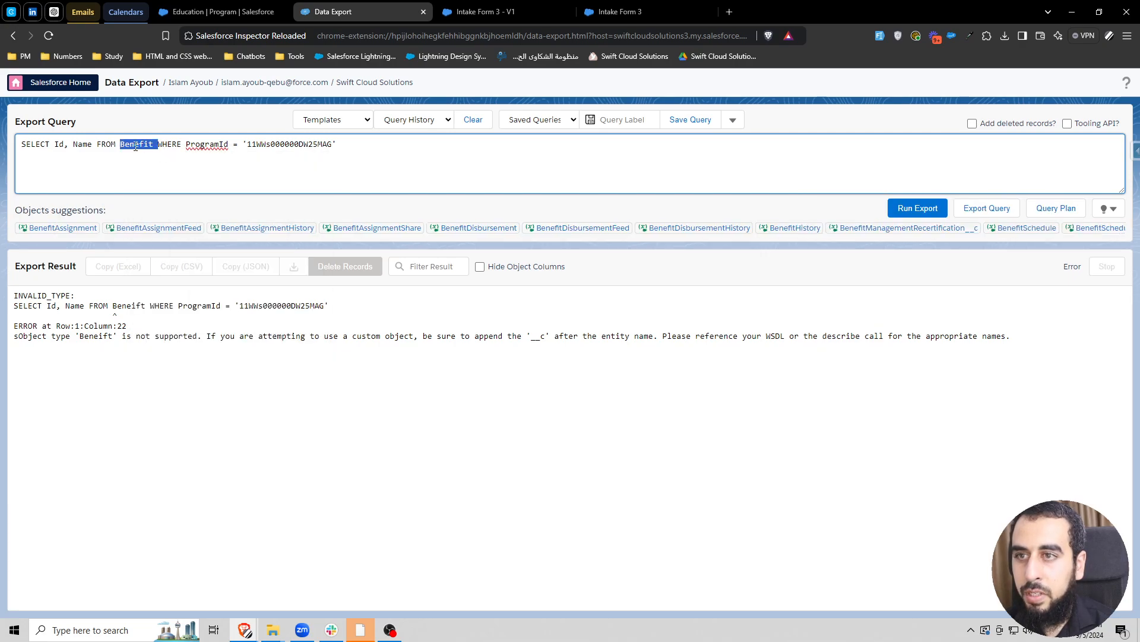
left_click(618, 8)
left_click(505, 7)
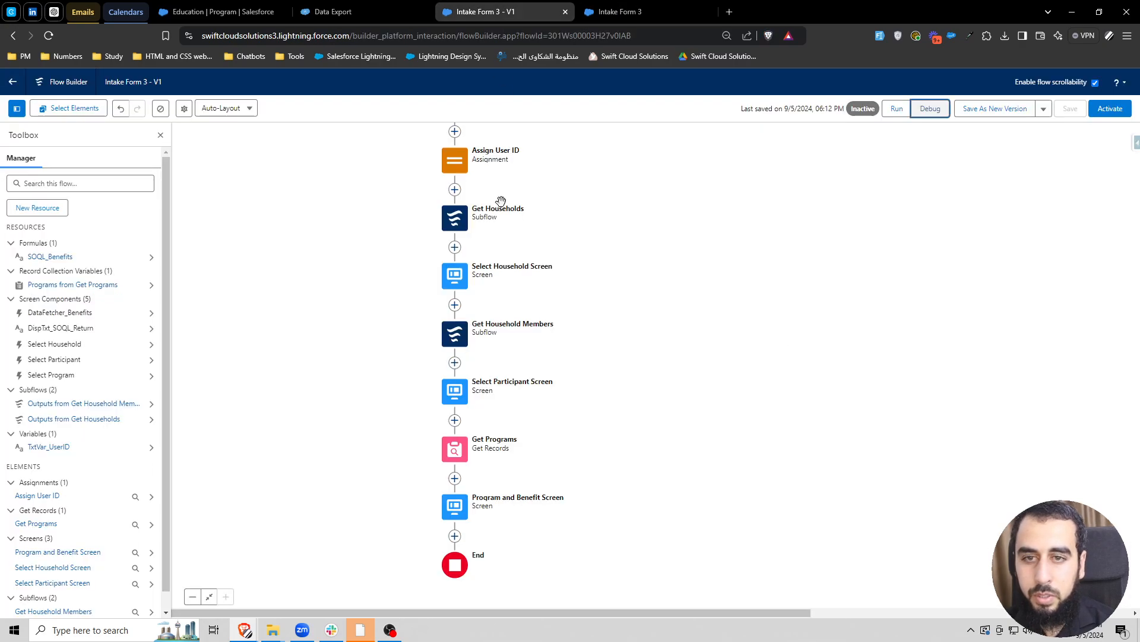
double_click(52, 256)
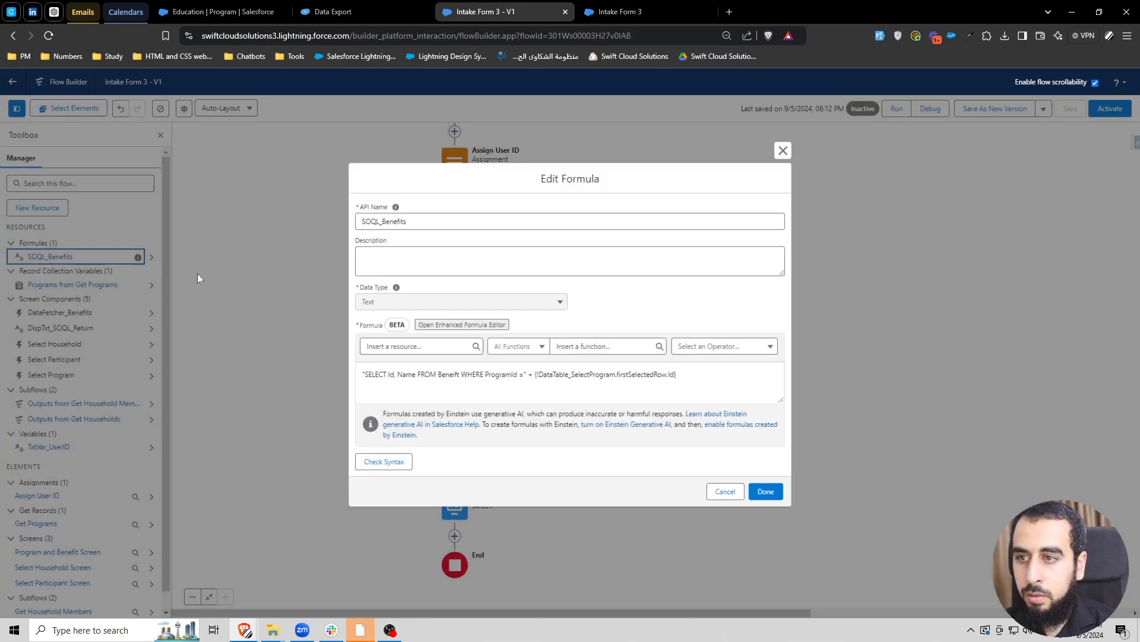
double_click(445, 376)
key("ctrl+v")
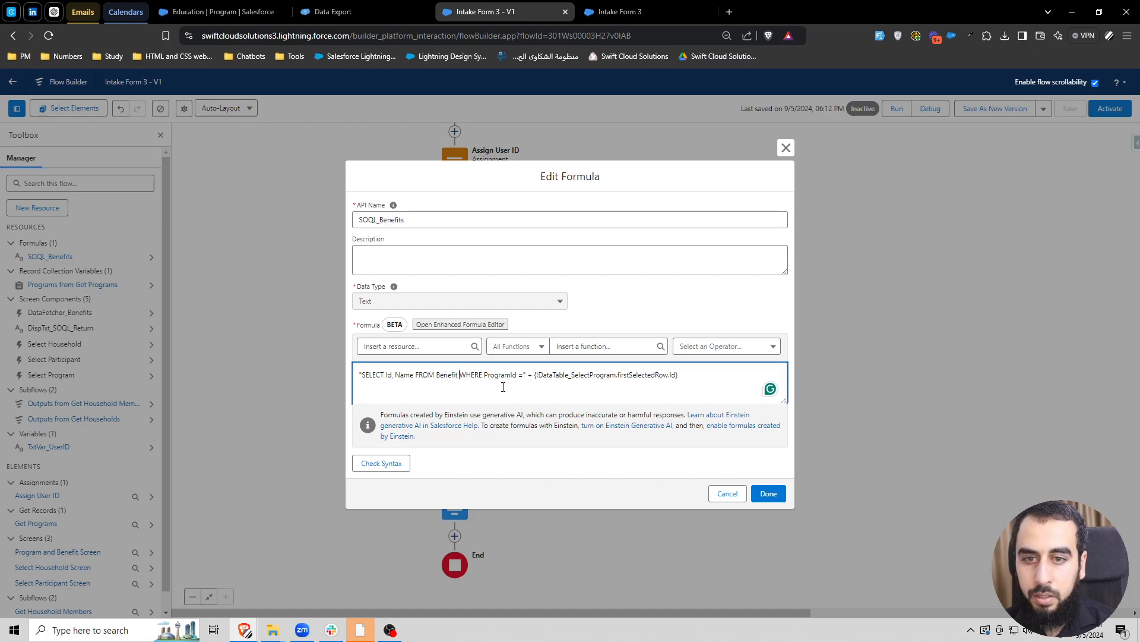
left_click(769, 493)
left_click(1070, 109)
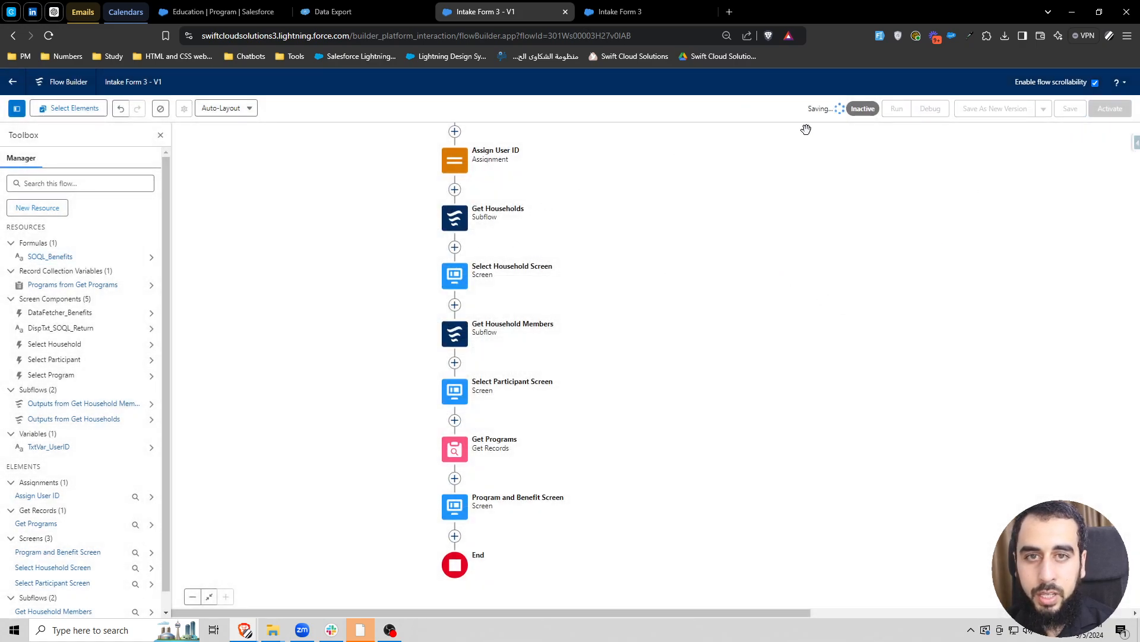
- Debug the saved flow with the Alpha 01 household and first listed participant, and select the Education program
left_click(936, 112)
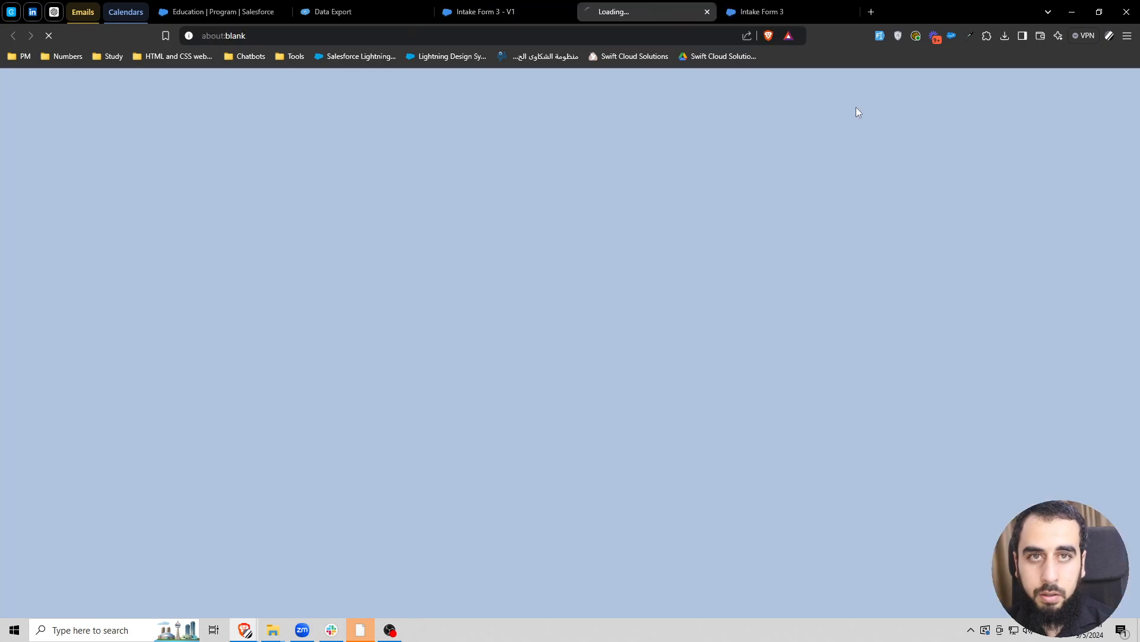
left_click(850, 11)
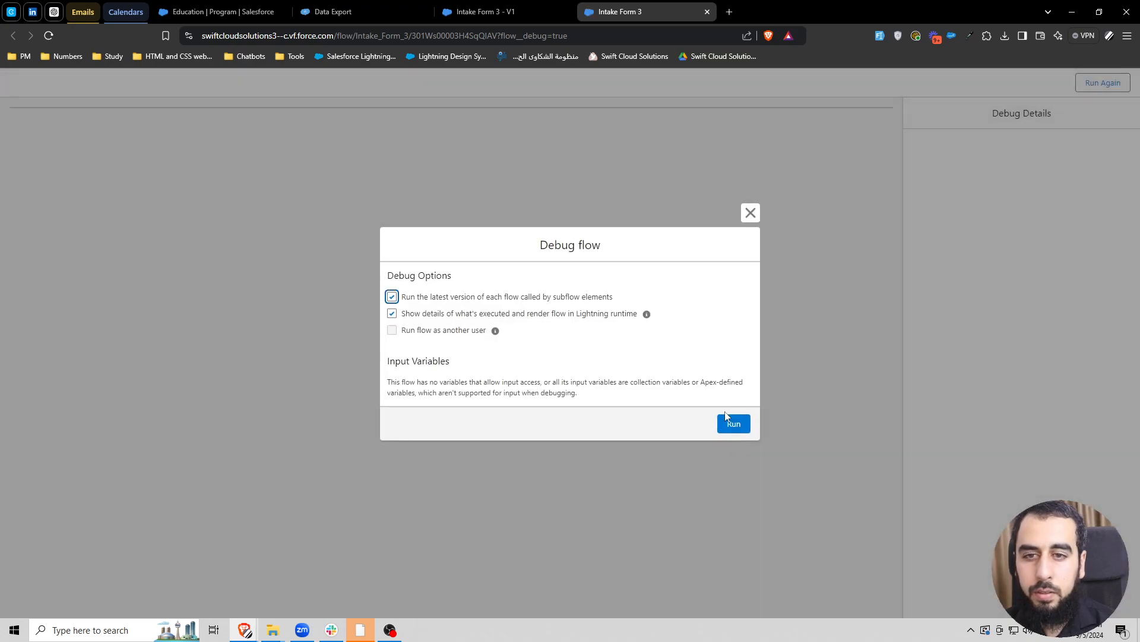
left_click(731, 420)
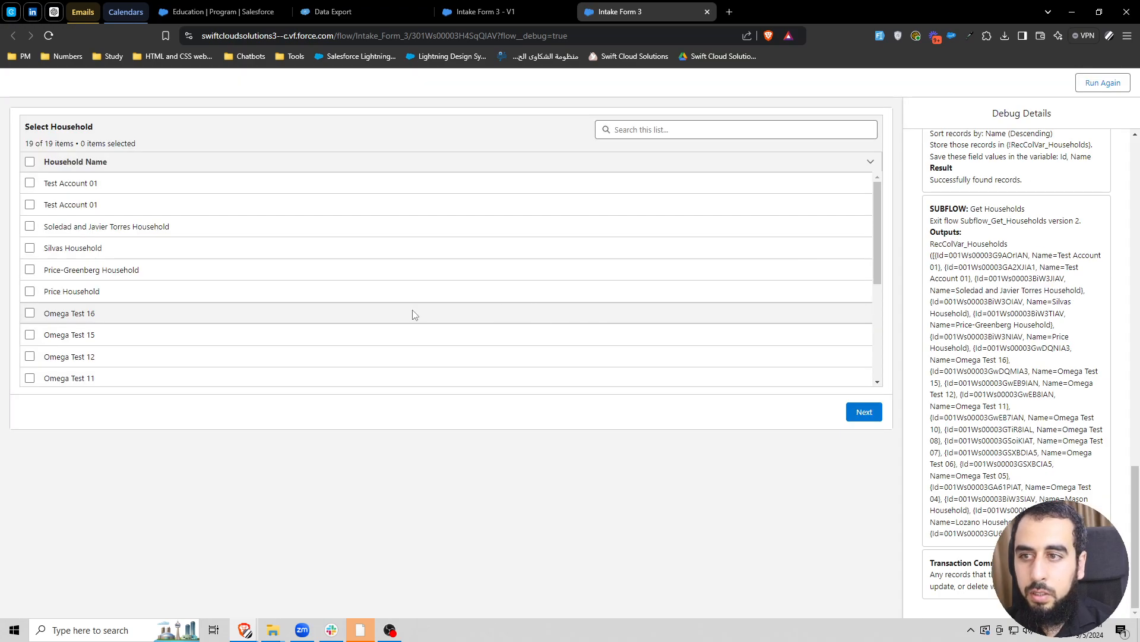
scroll(76, 351, "down", 5)
left_click(30, 377)
left_click(862, 414)
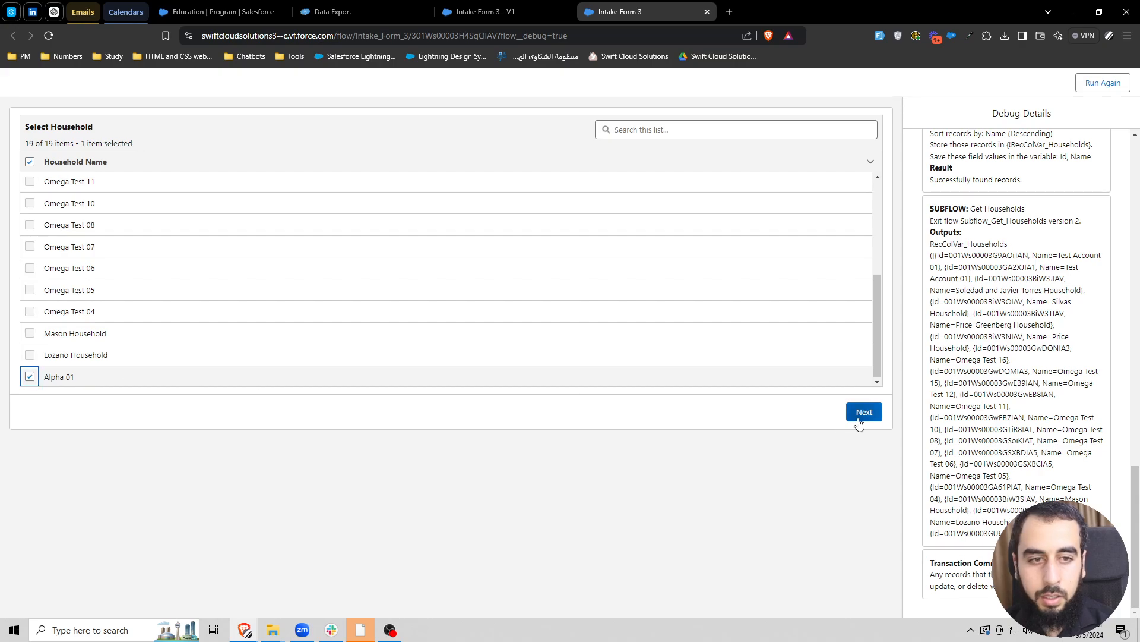
left_click(29, 182)
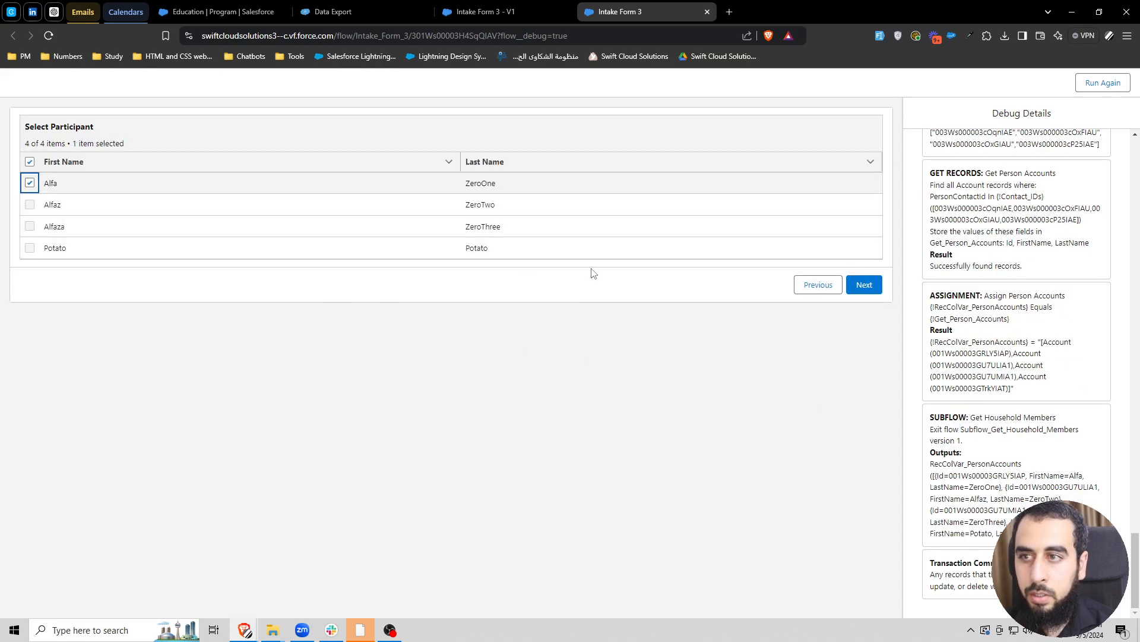
left_click(869, 285)
left_click(29, 269)
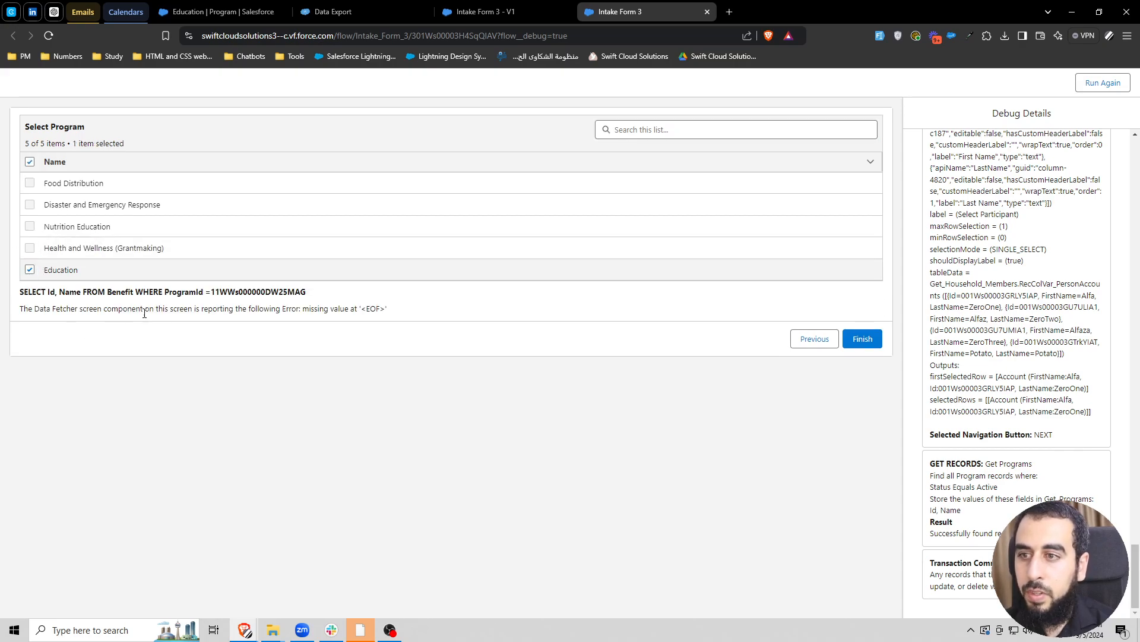
- Copy the SOQL query shown below the program table into Data Export in place of the existing query
left_click_drag(310, 292, 18, 293)
key("ctrl+c")
left_click(333, 11)
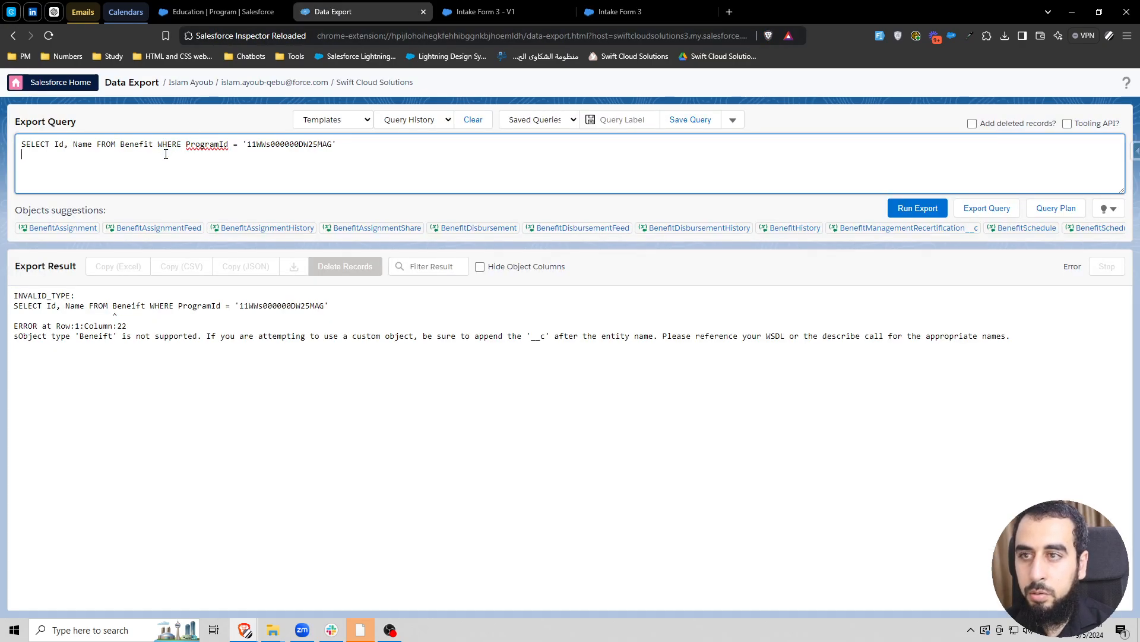
left_click(171, 151)
key("ctrl+a")
key("ctrl+v")
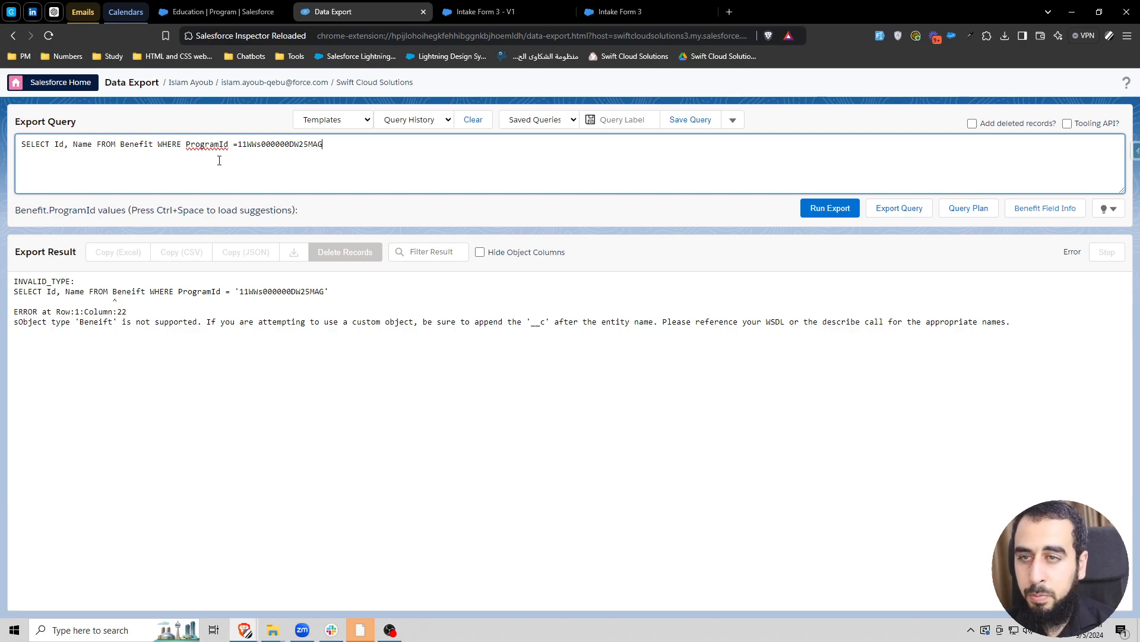
- Add a space after the equals sign, enclose the program ID in single quotes, and run the Benefit export
left_click(238, 146)
type("'")
key("End")
type("'")
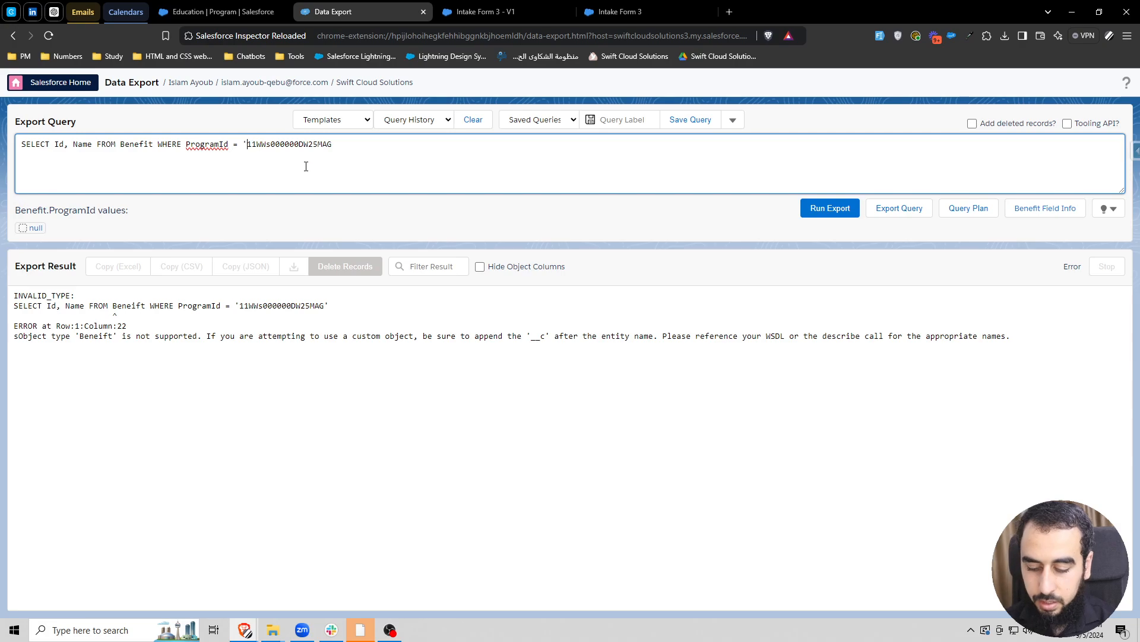
left_click(803, 207)
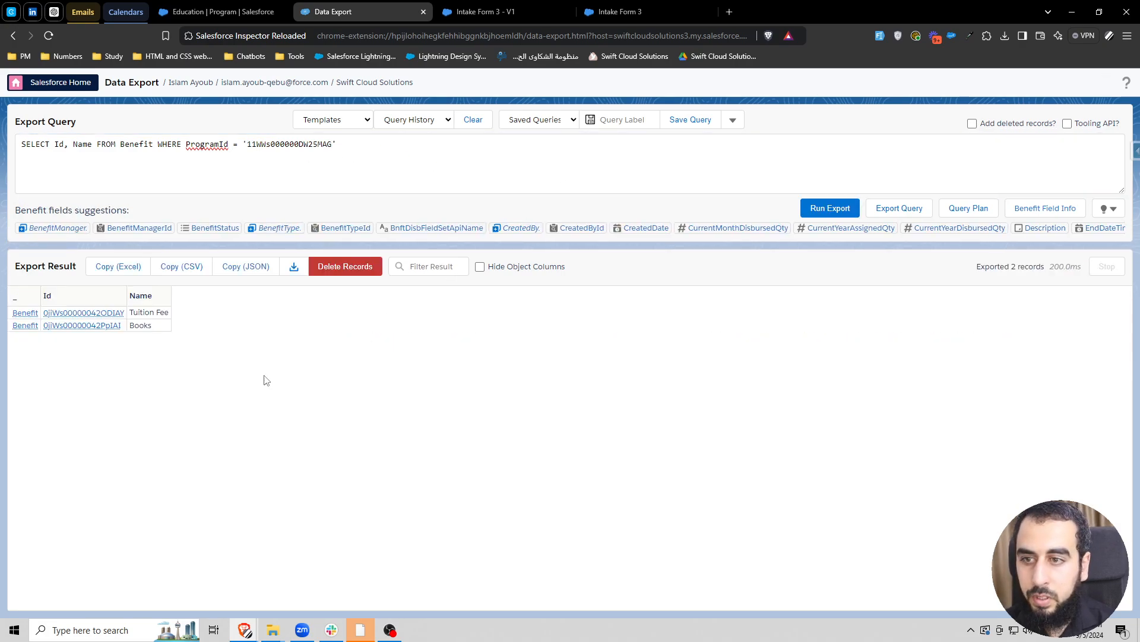
- Compare the single quotes around the program ID in the export query with the query on the debug screen
left_click(247, 144)
key("shift+Left")
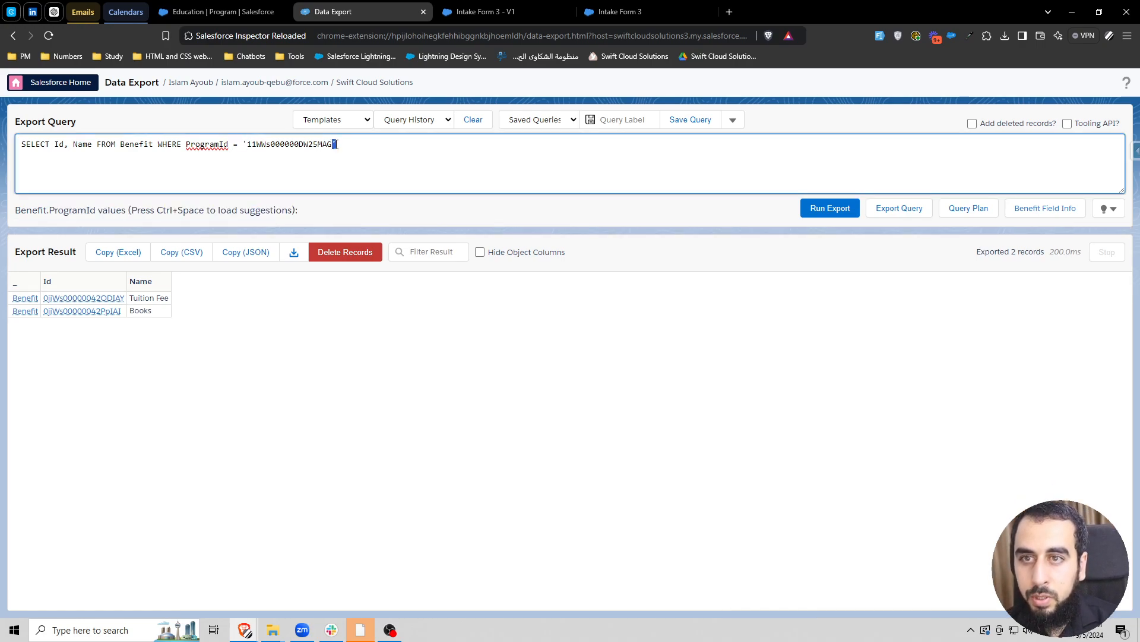
left_click(621, 11)
left_click(211, 290)
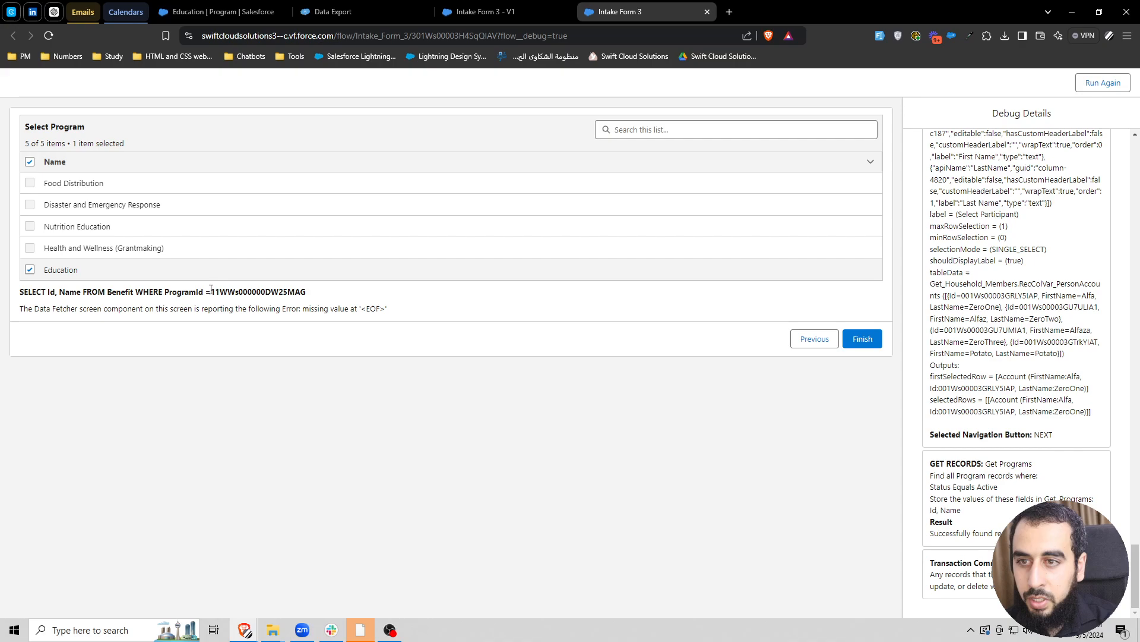
- In the SOQL_Benefits formula, concatenate a double-quoted single quote before the selected program's Id using the + operator
left_click(525, 7)
left_click(50, 257)
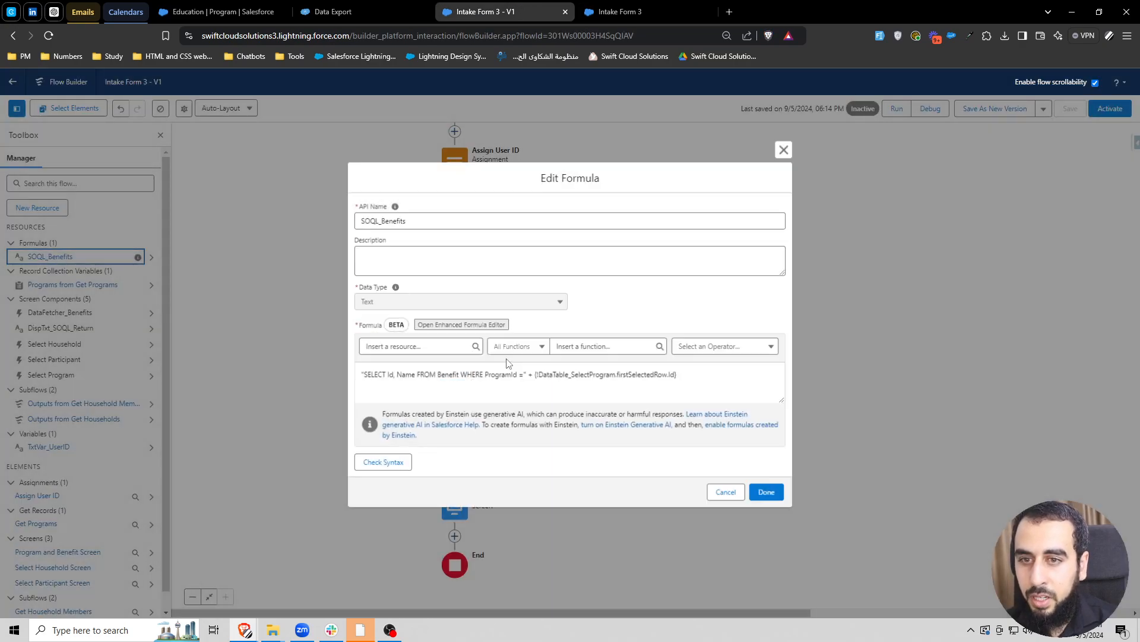
left_click(533, 373)
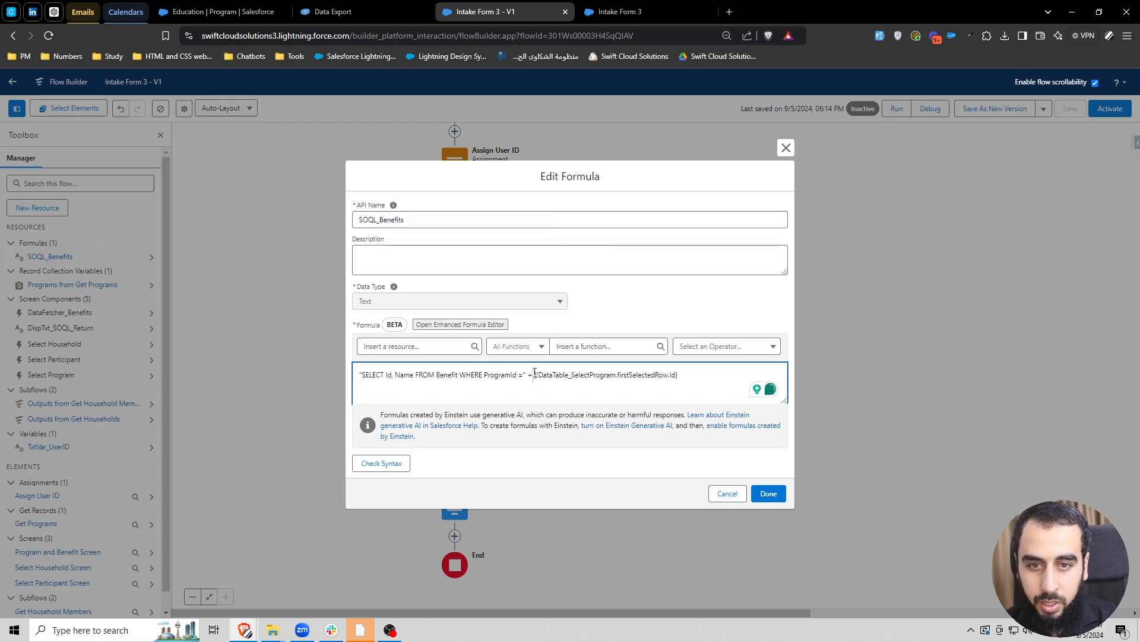
left_click_drag(684, 376, 534, 376)
left_click(528, 379)
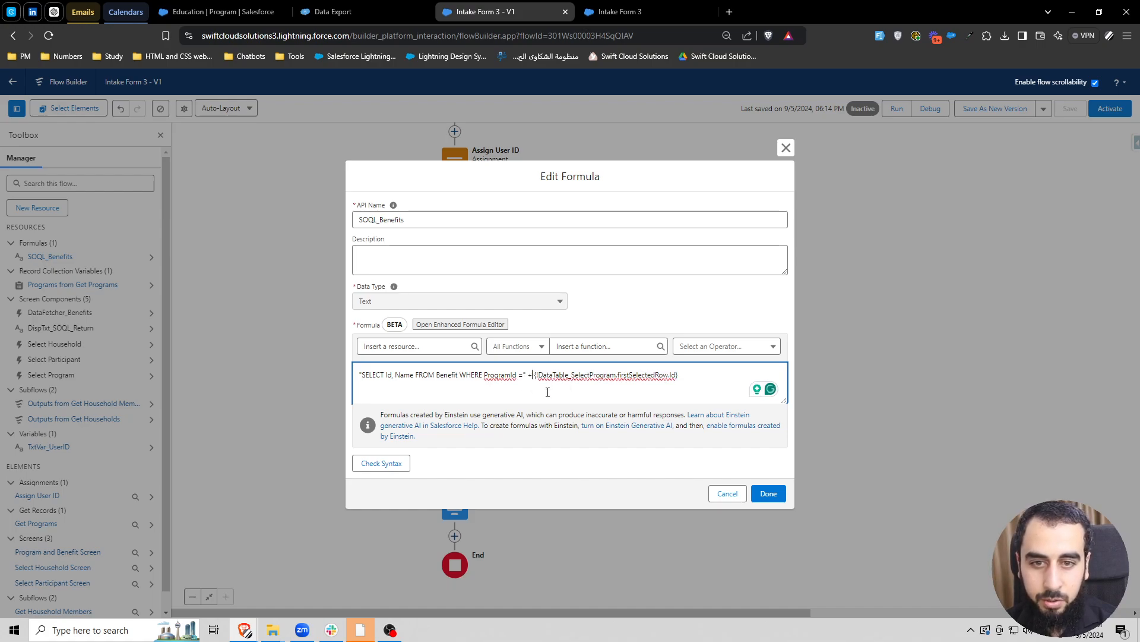
type("\"'")
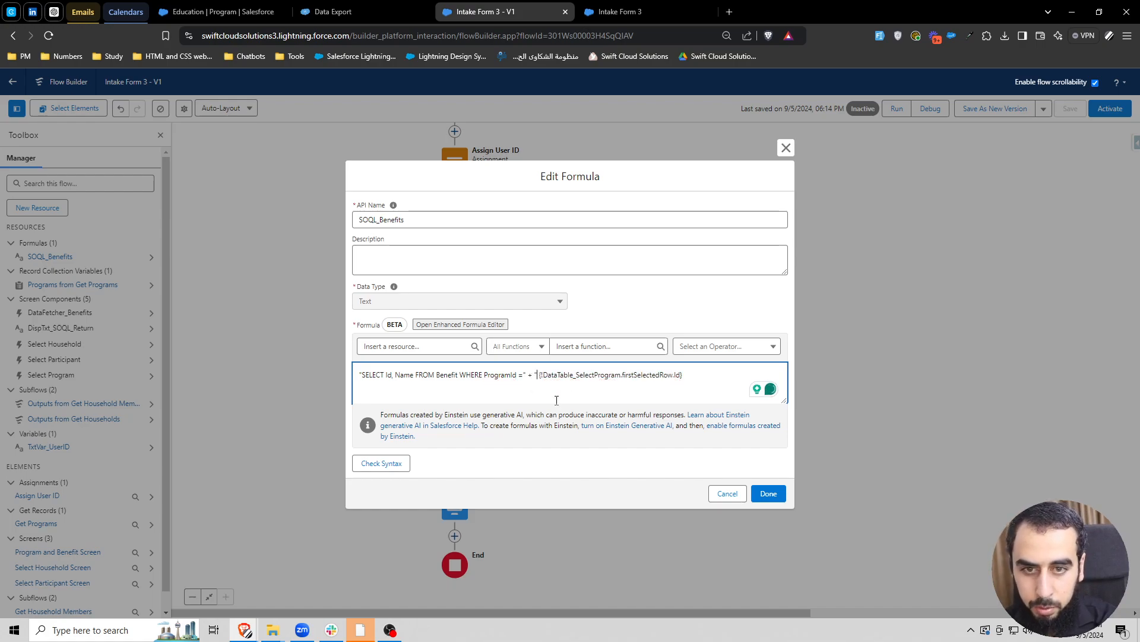
type("\"")
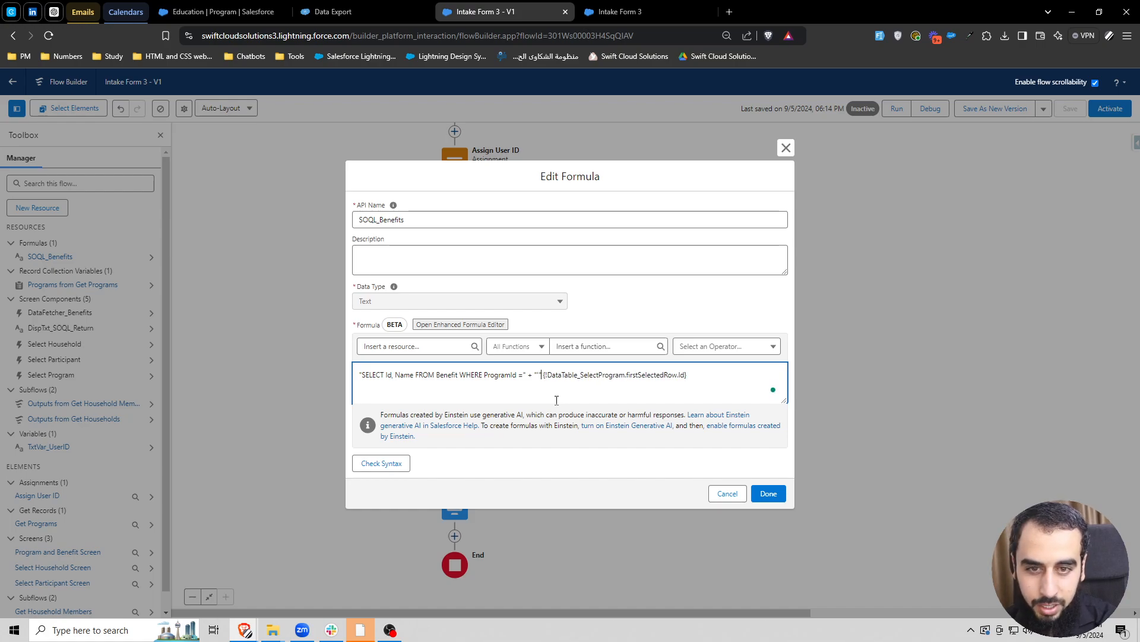
left_click_drag(543, 371, 536, 371)
left_click(540, 372)
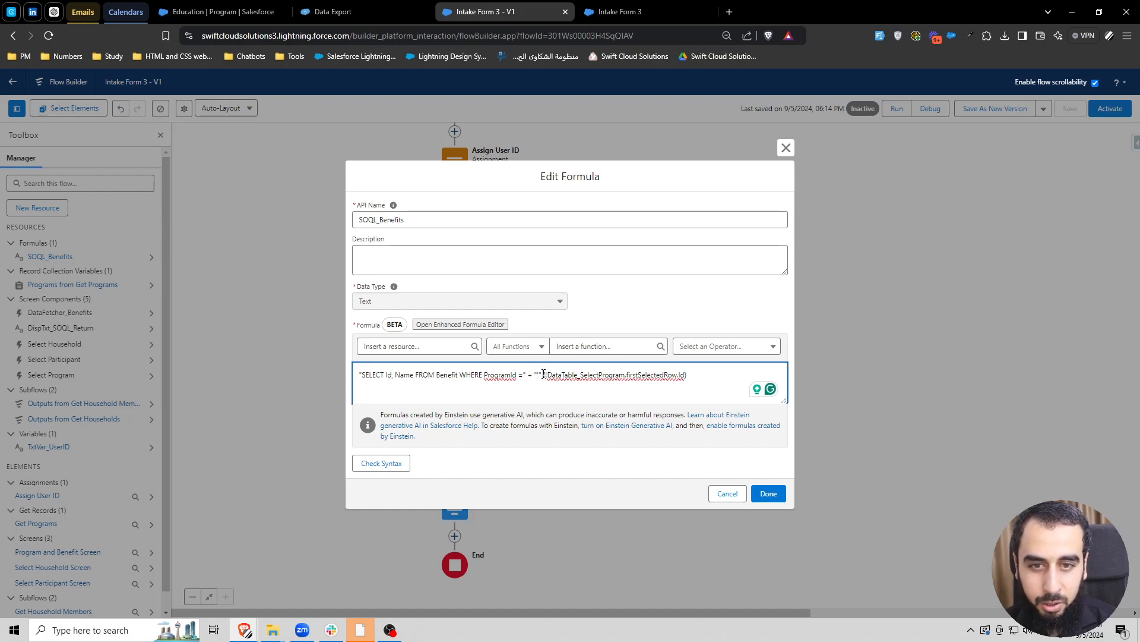
type("+")
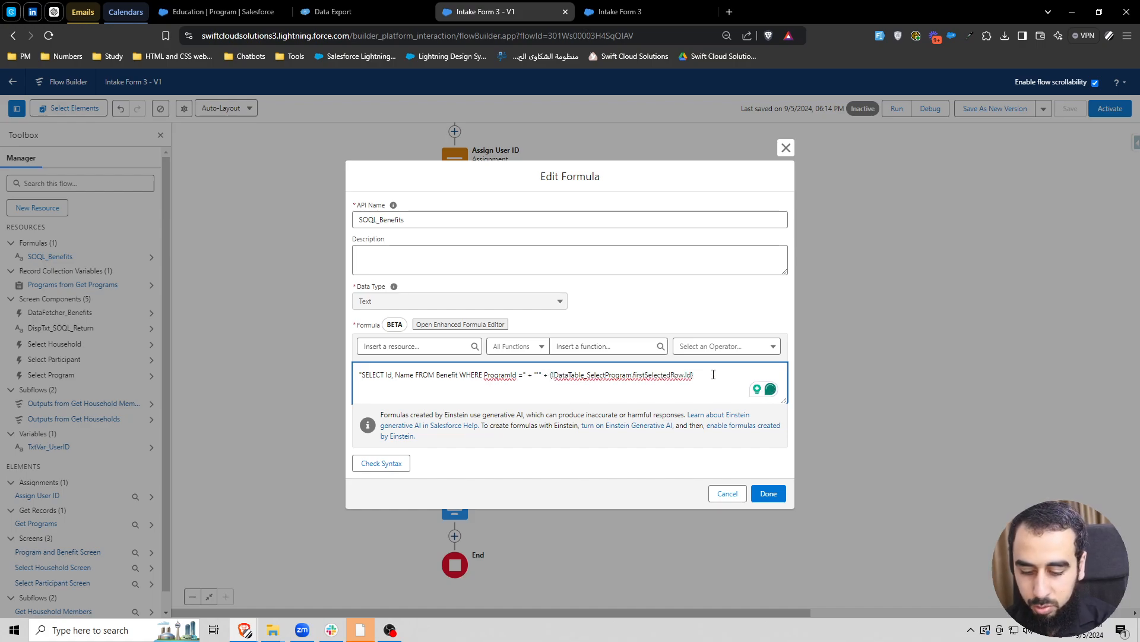
type(" '")
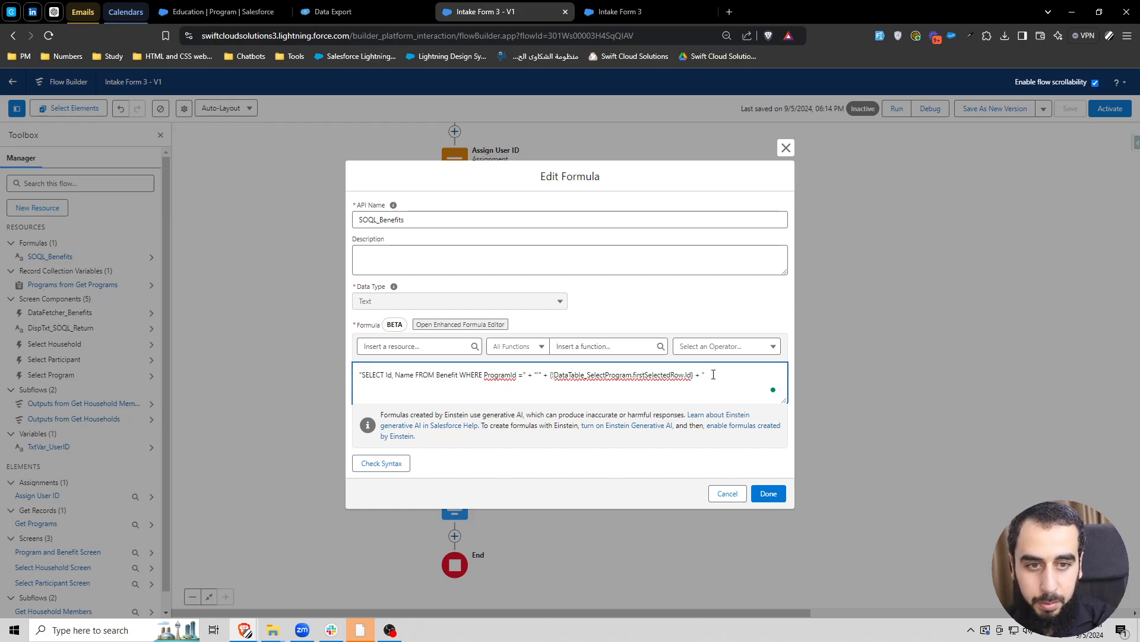
- Append + "'" after the selected program's Id, check the formula syntax, and add a space after the equals sign
left_click(380, 463)
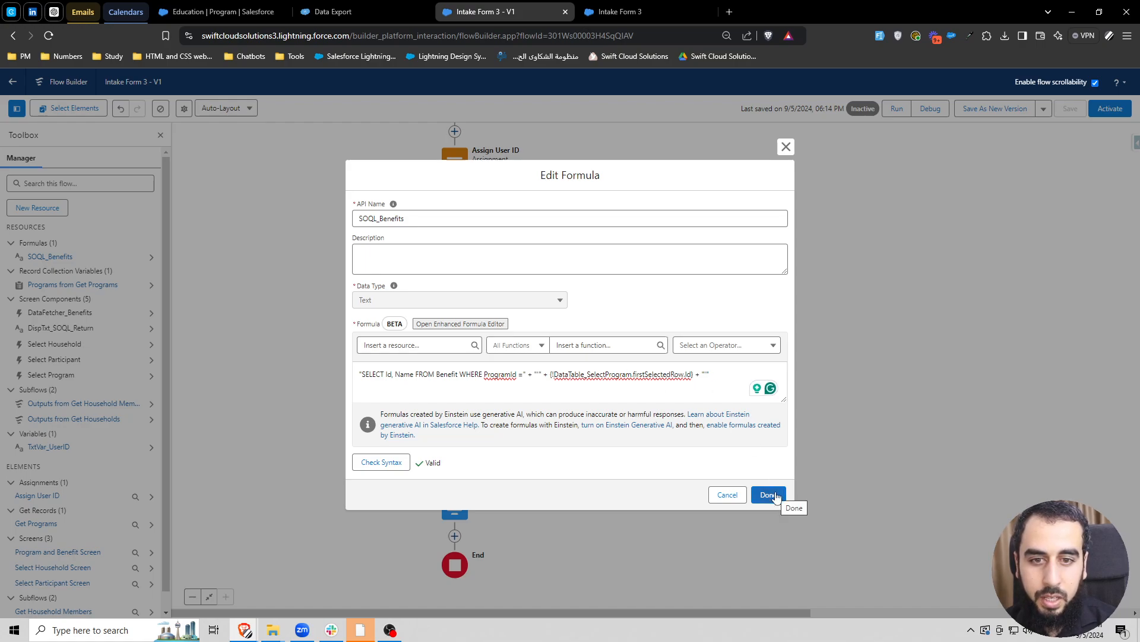
left_click(522, 374)
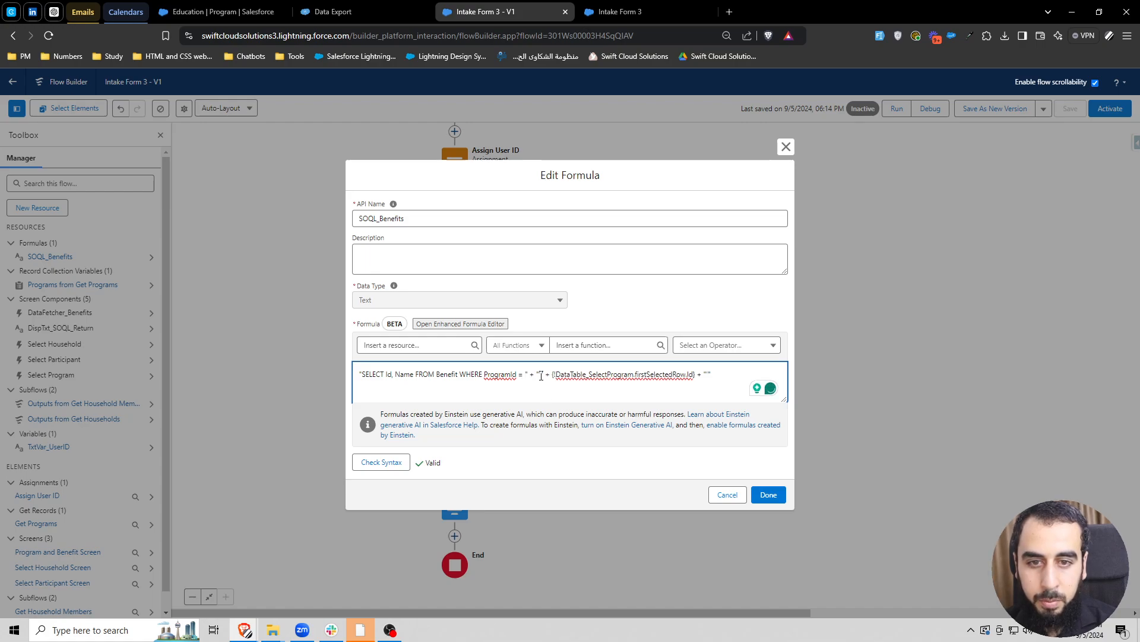
- Review the quoting in the SOQL_Benefits formula, apply the formula changes, and save the flow
left_click(527, 375)
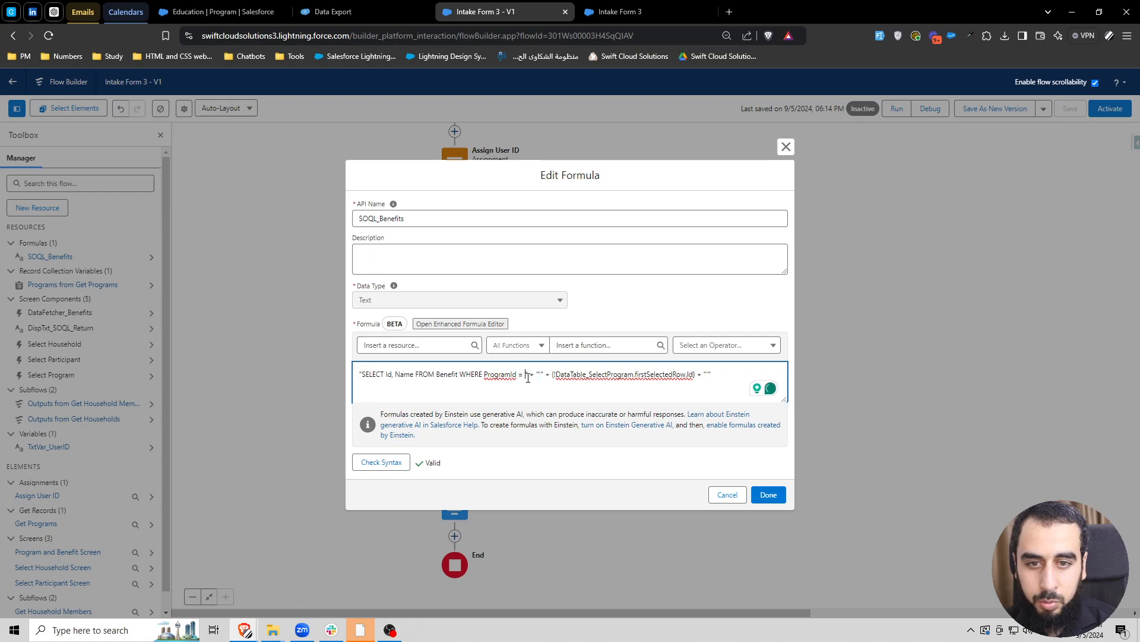
left_click(600, 457)
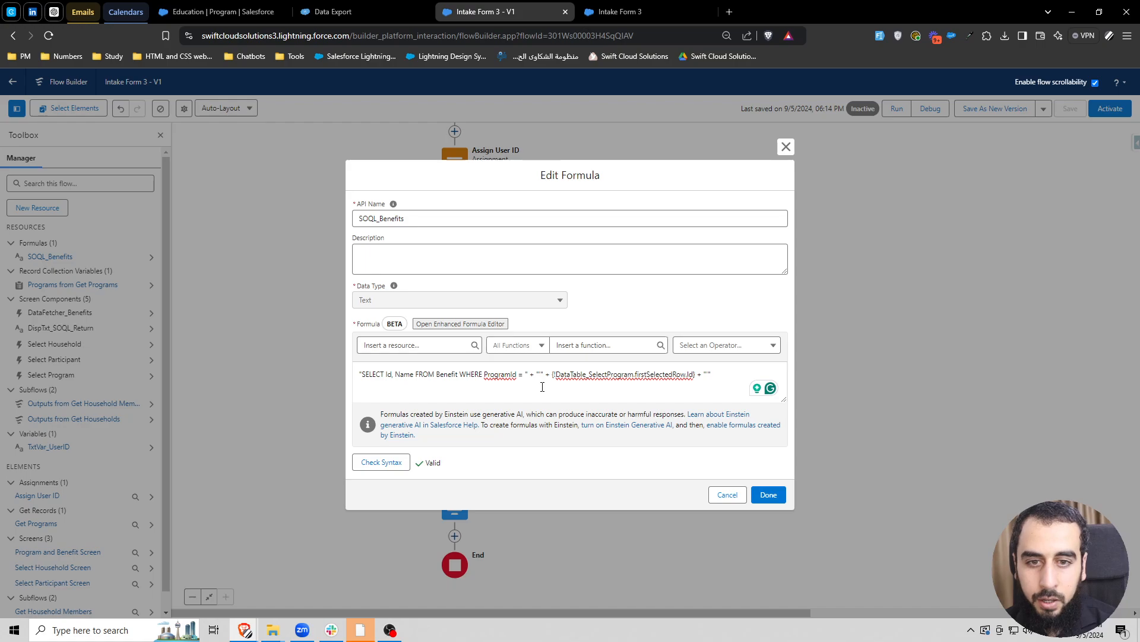
left_click(771, 493)
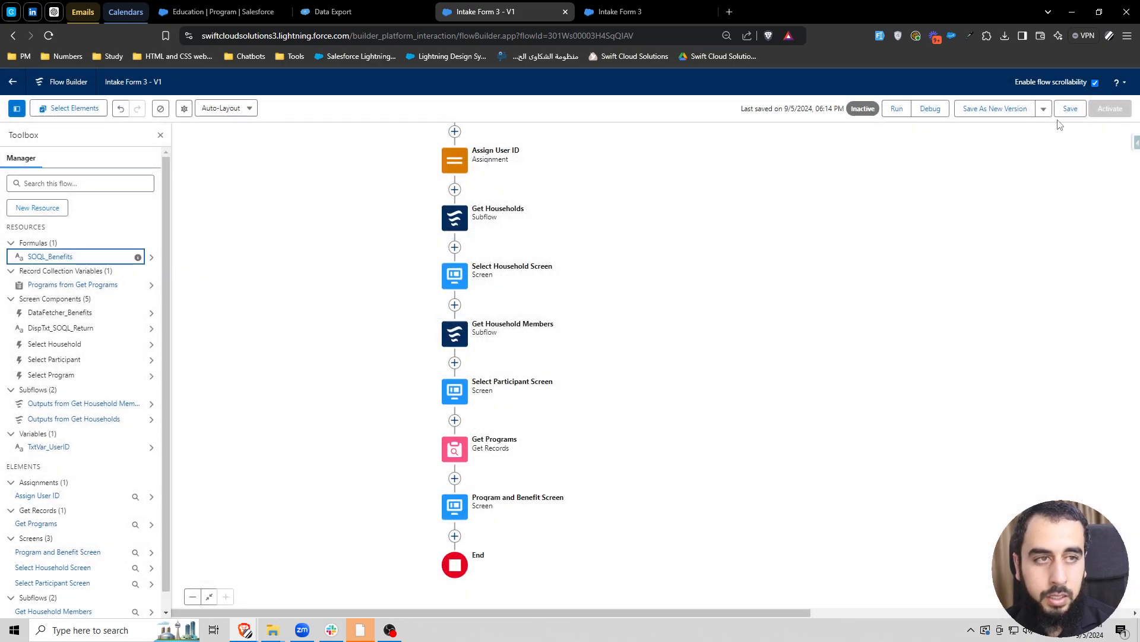
key("ctrl+s")
- Replace the old debug session with a new debug run of the flow and proceed with one household from the list
left_click(711, 11)
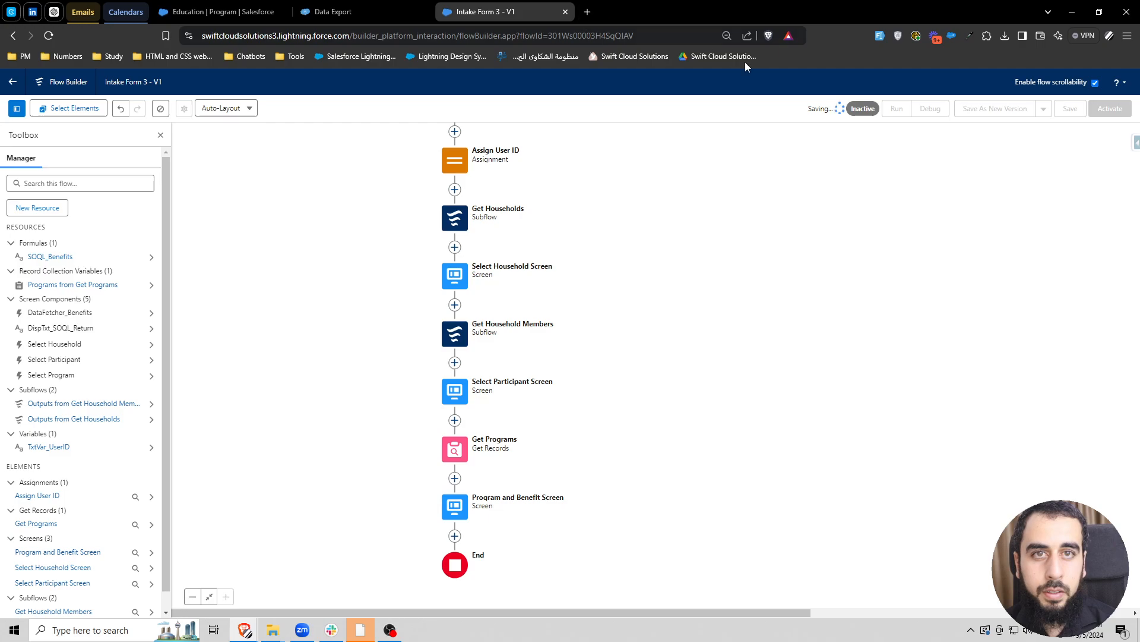
left_click(931, 109)
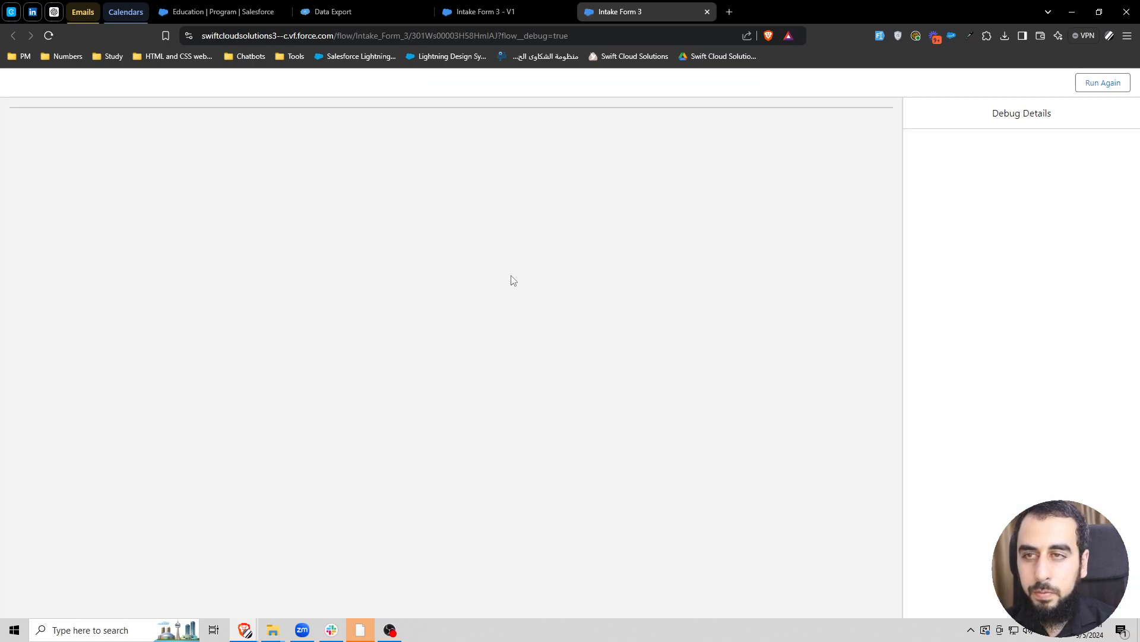
left_click(734, 421)
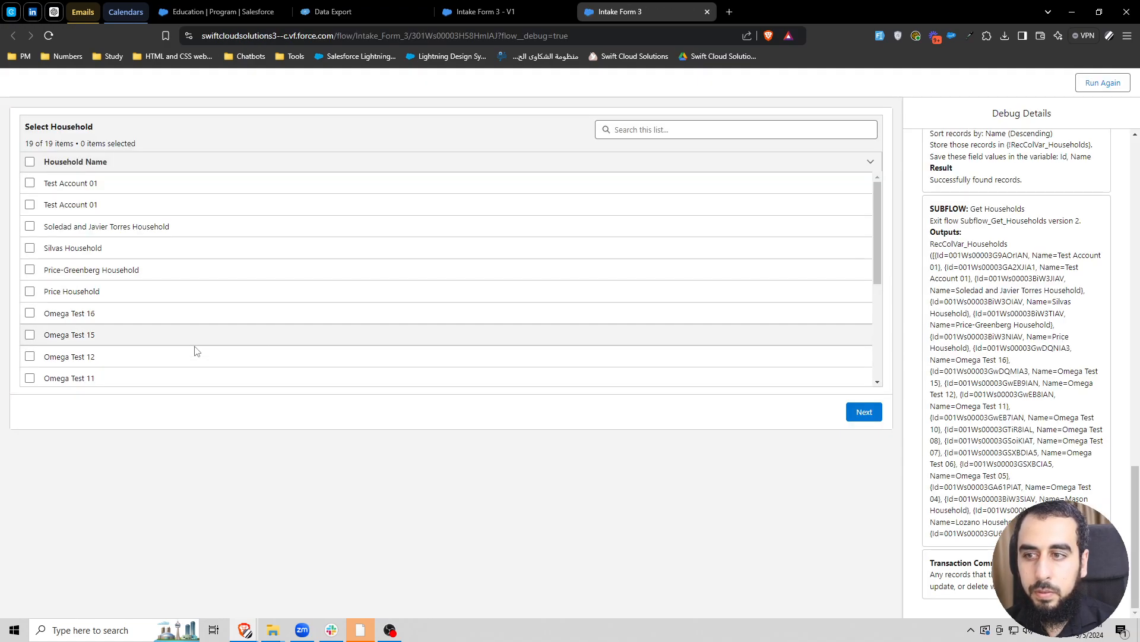
scroll(196, 350, "down", 5)
left_click(30, 378)
left_click(864, 411)
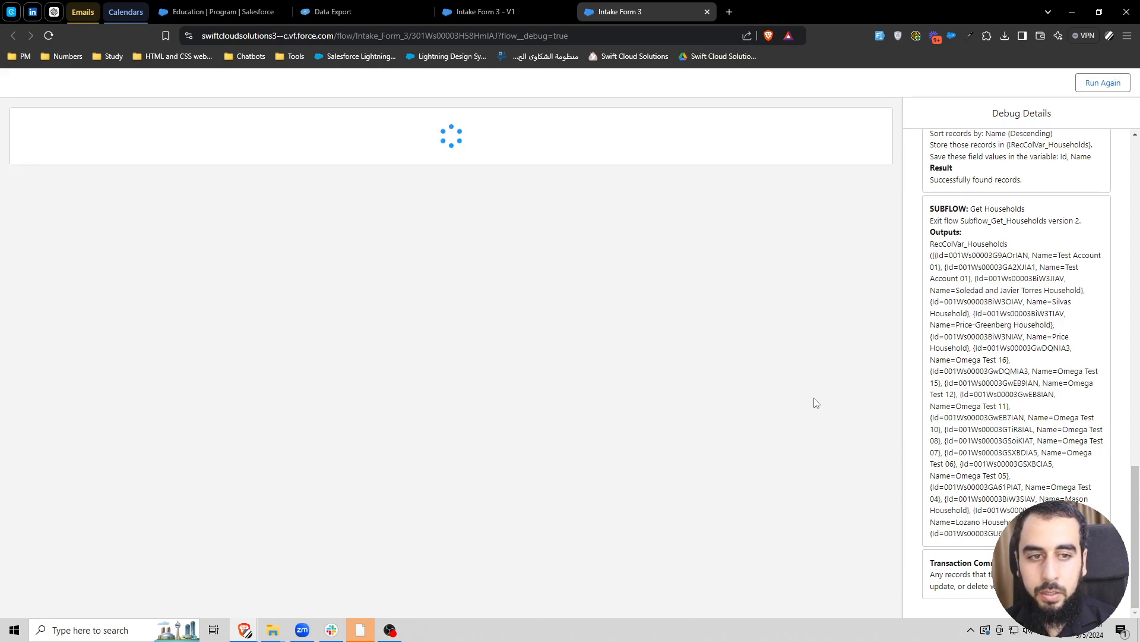
- Proceed with the first participant, select the Education program, and examine the SOQL query displayed below the program table
left_click(30, 183)
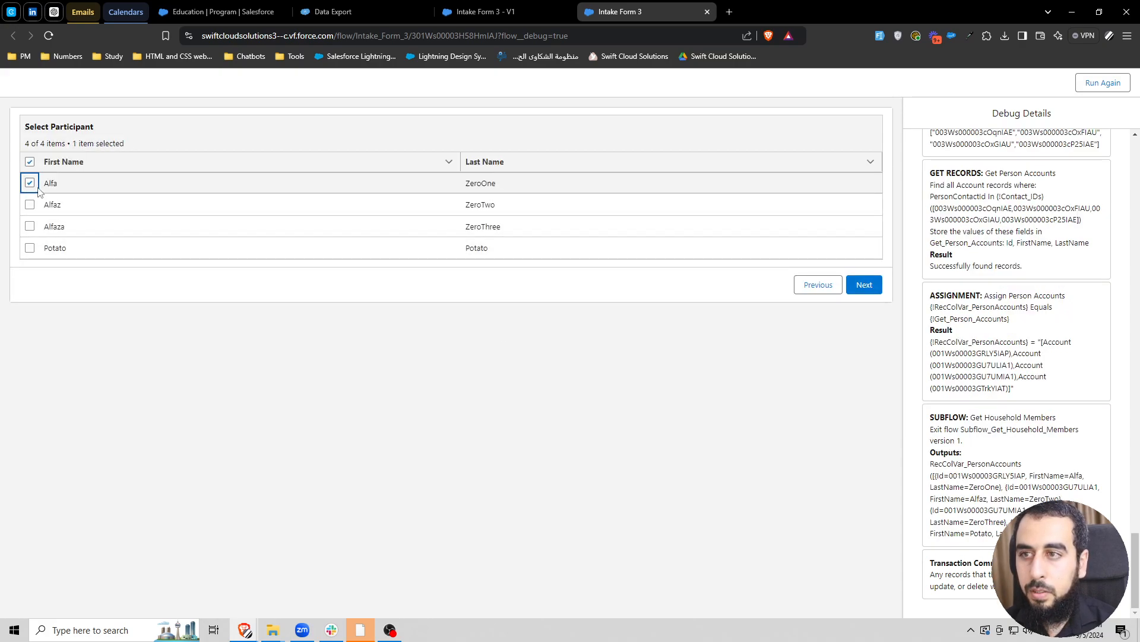
left_click(864, 286)
left_click(30, 269)
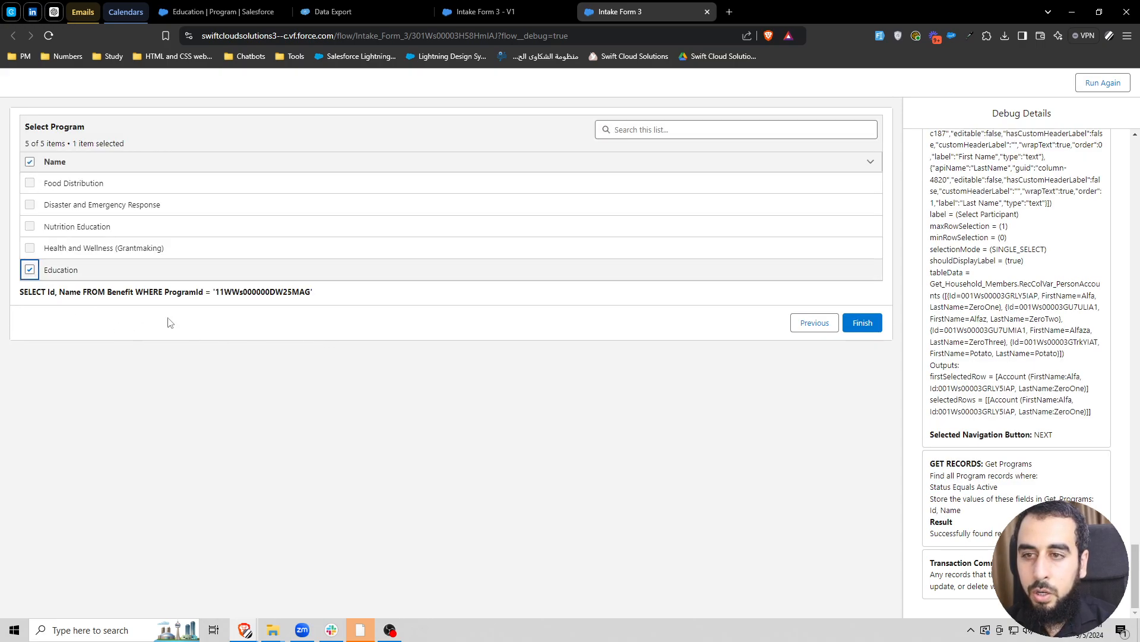
left_click_drag(20, 293, 317, 295)
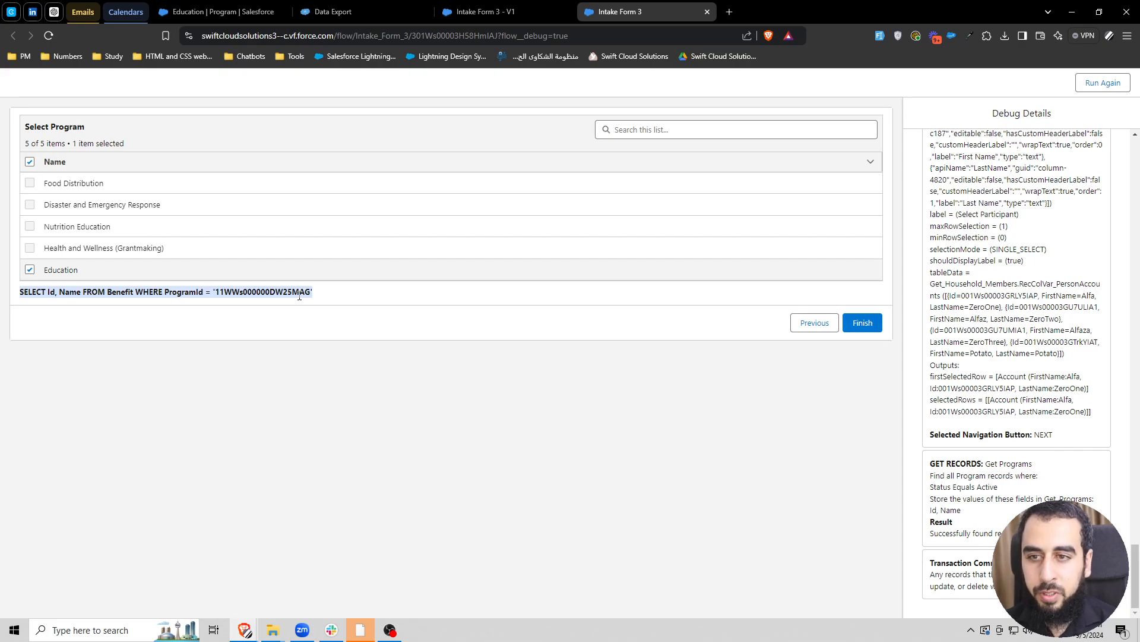
- Open the Program and Benefit Screen in the flow and add a Data Table component below the Data Fetcher
left_click(498, 17)
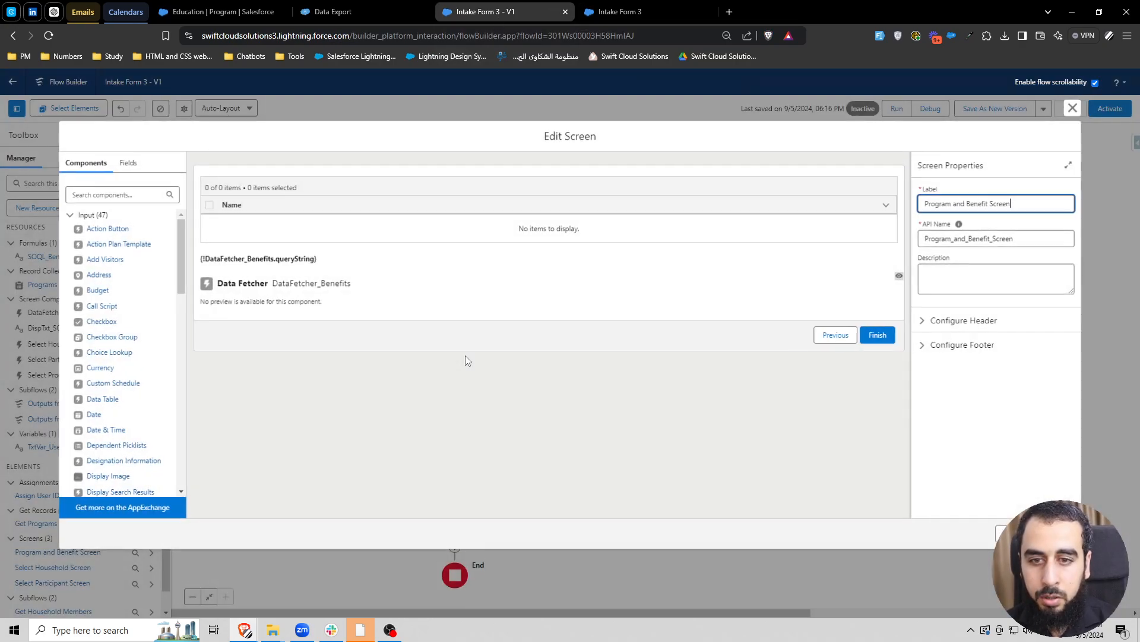
left_click(114, 194)
type("data")
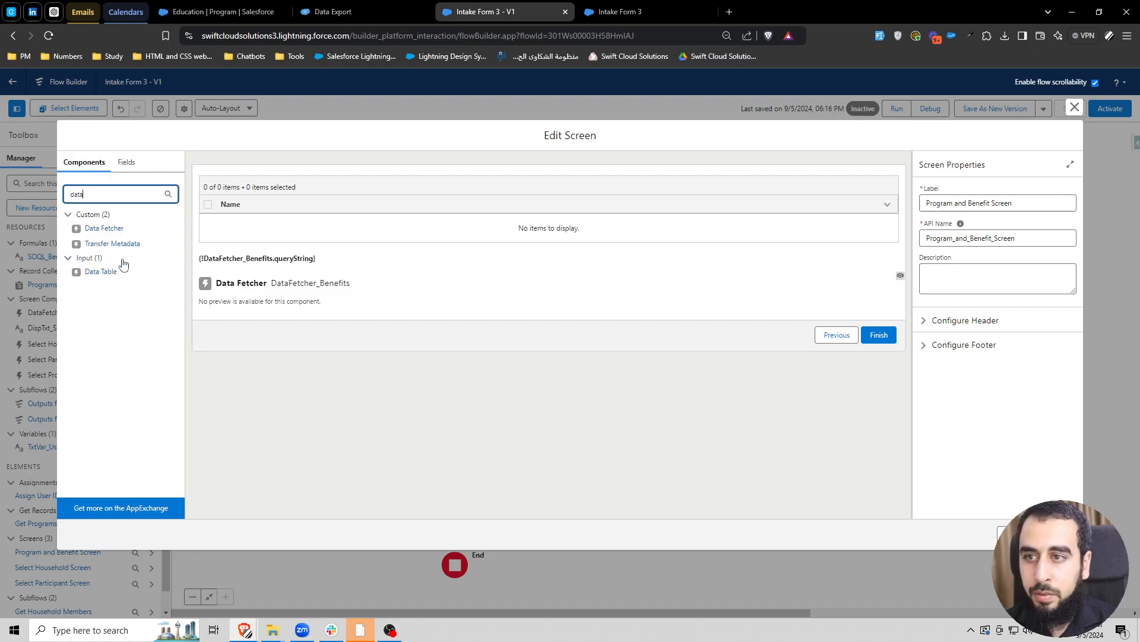
left_click(101, 270)
- Set the new table's API name to DataTable_SelectBenefit and label to Select Benefit, and use the label as the table title
left_click(954, 202)
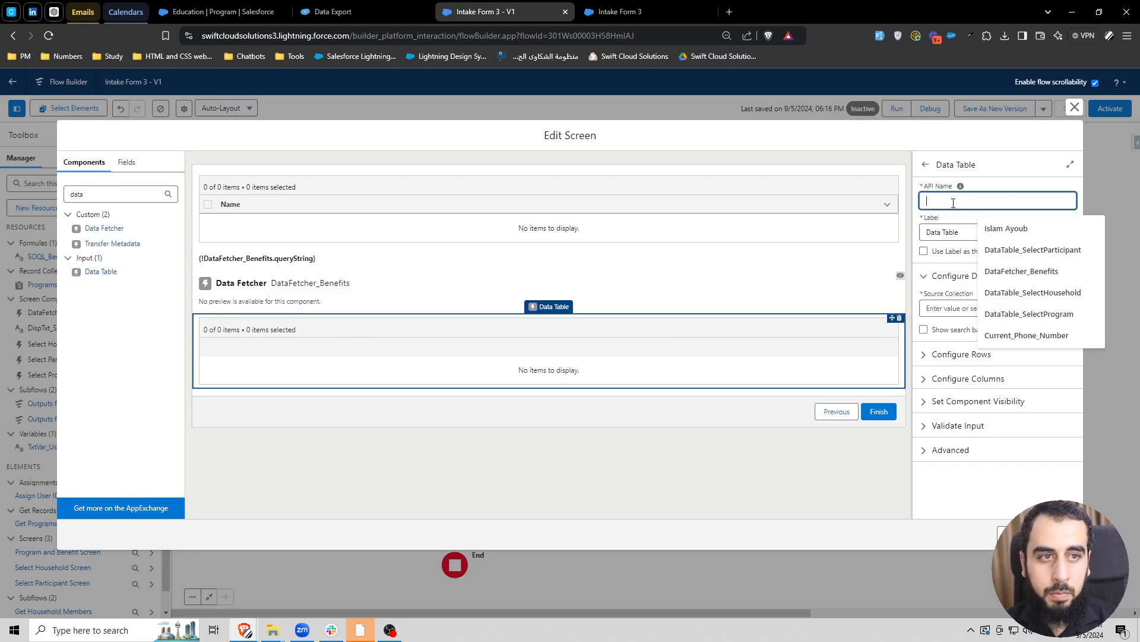
type("DataTable_SelectBenefit")
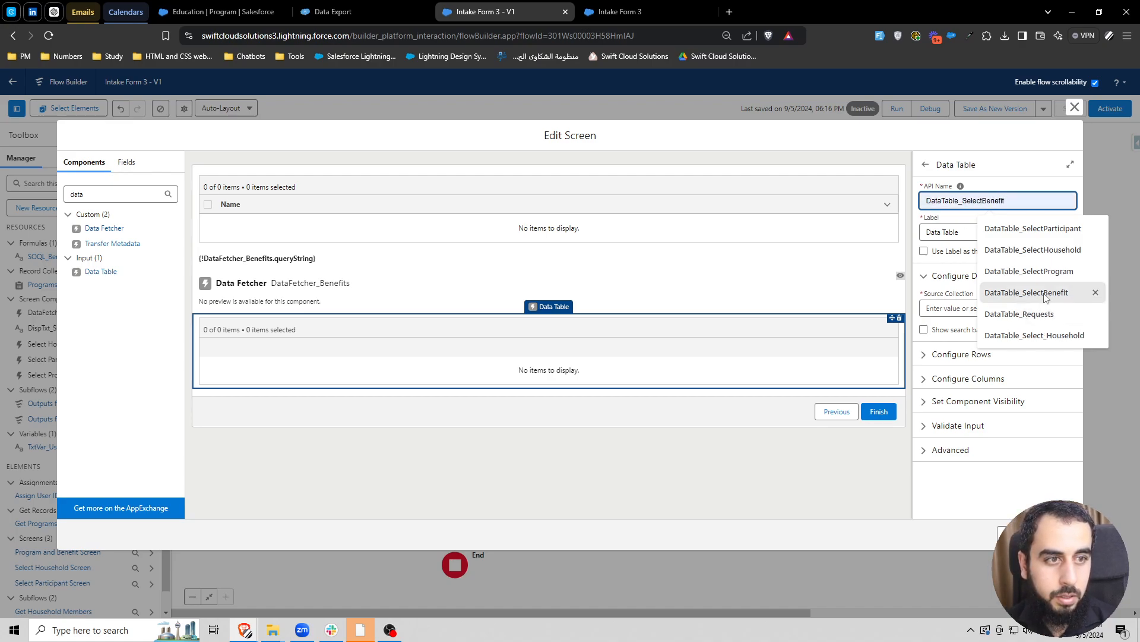
left_click(1045, 295)
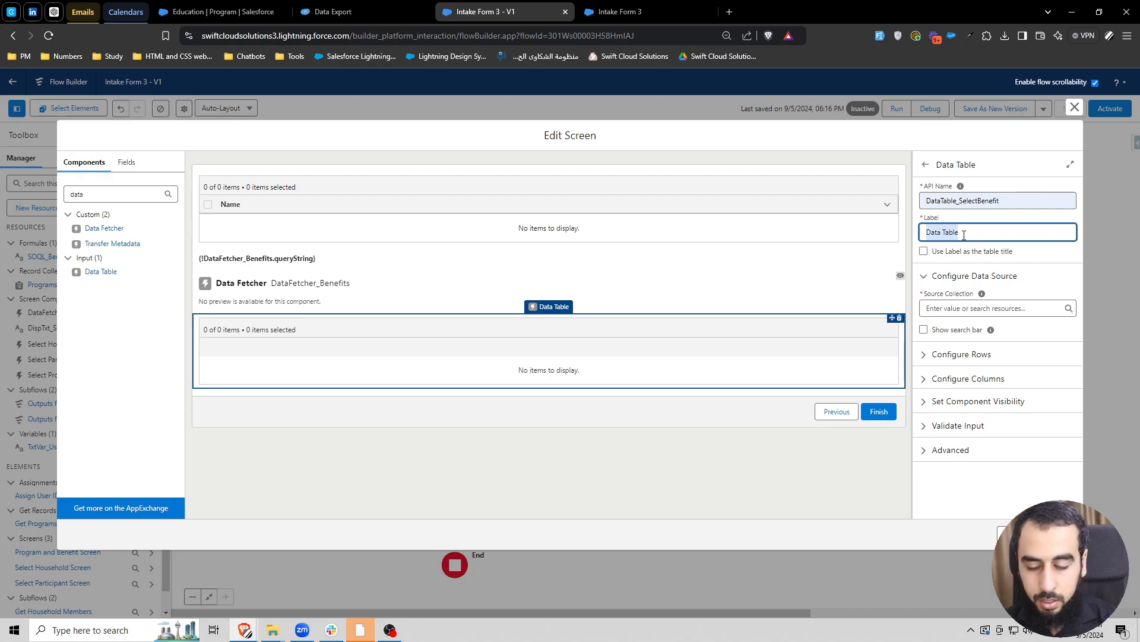
type("Select Benefit")
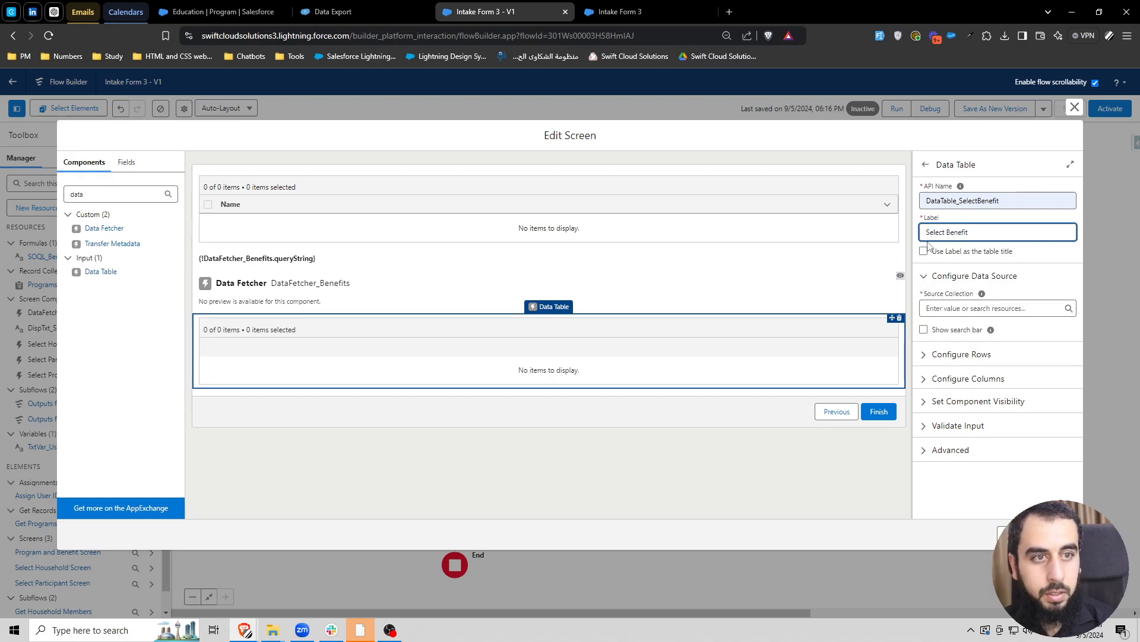
left_click(924, 251)
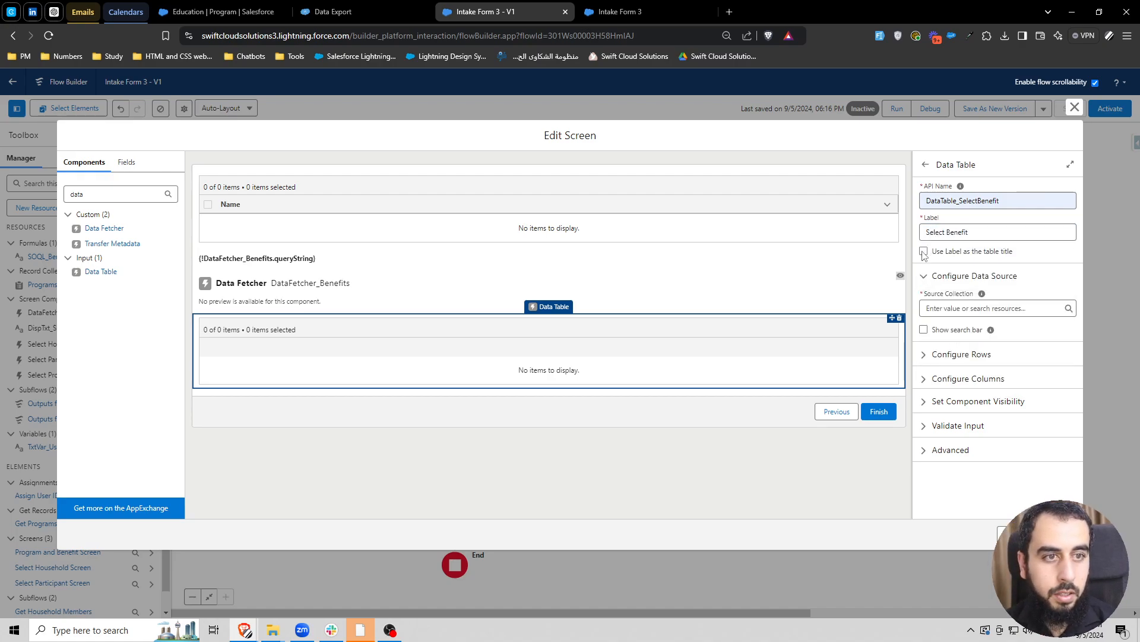
- Set the Select Benefit table's source collection to retrievedRecords from DataFetcher_Benefits
left_click(968, 308)
type("data")
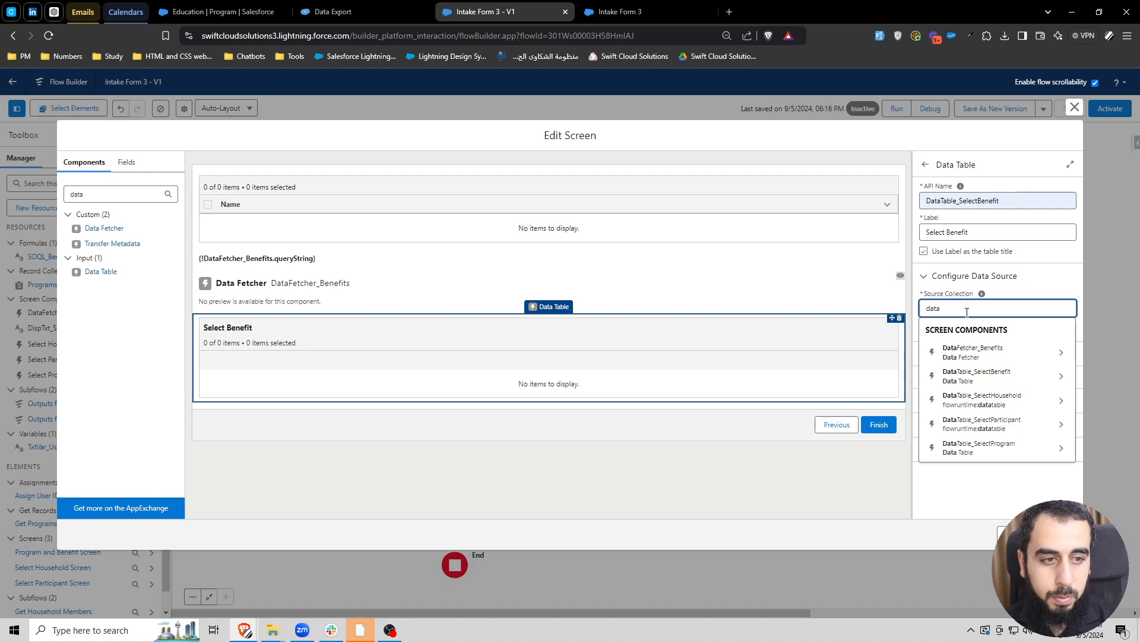
type("fe")
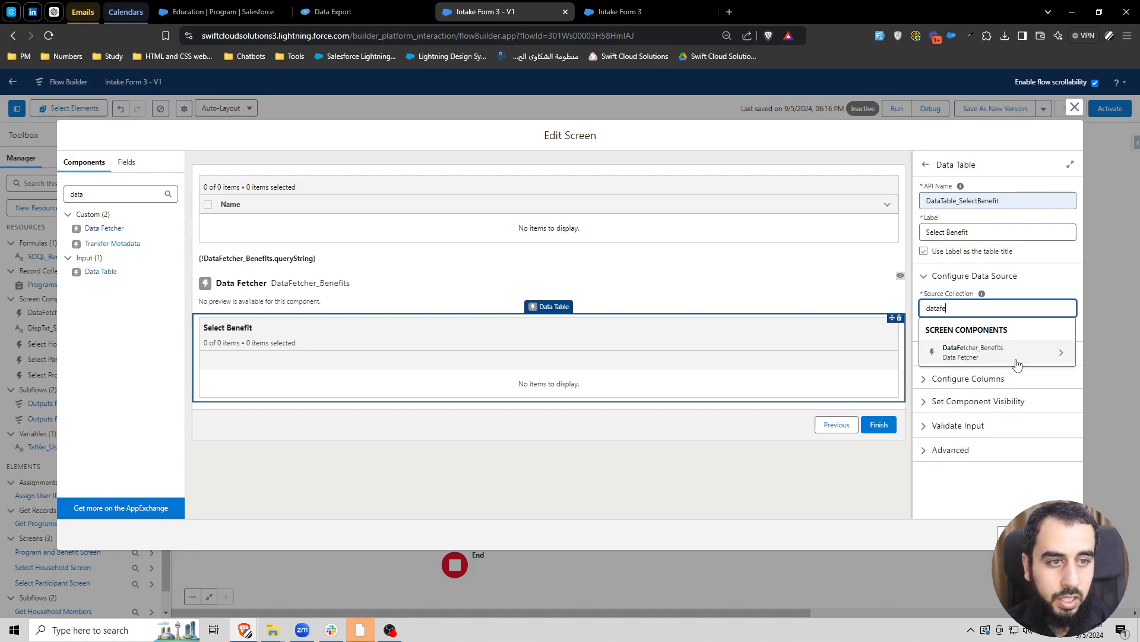
left_click(986, 354)
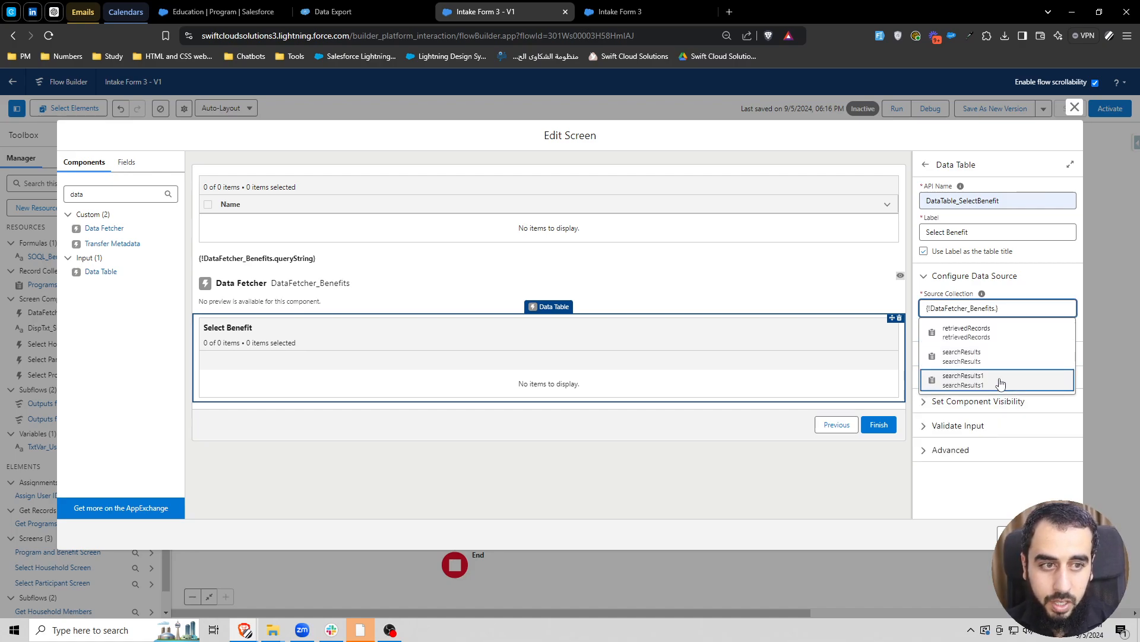
left_click(986, 334)
left_click(1068, 283)
left_click(1068, 283)
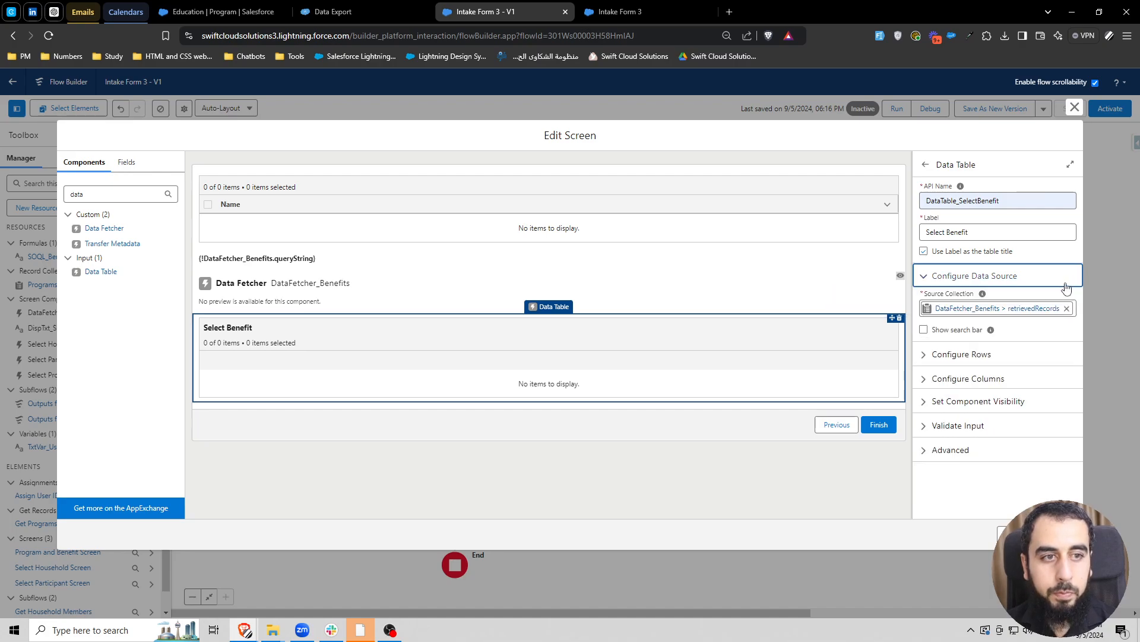
- Set the Select Benefit table's row selection mode to Single and show its search bar
left_click(975, 356)
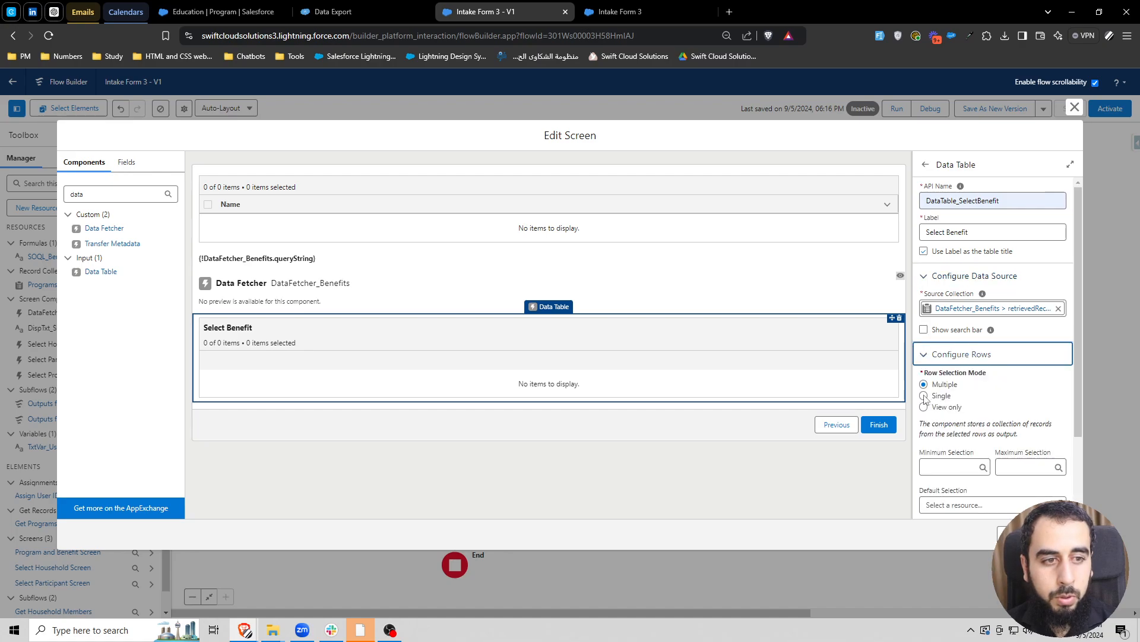
left_click(924, 397)
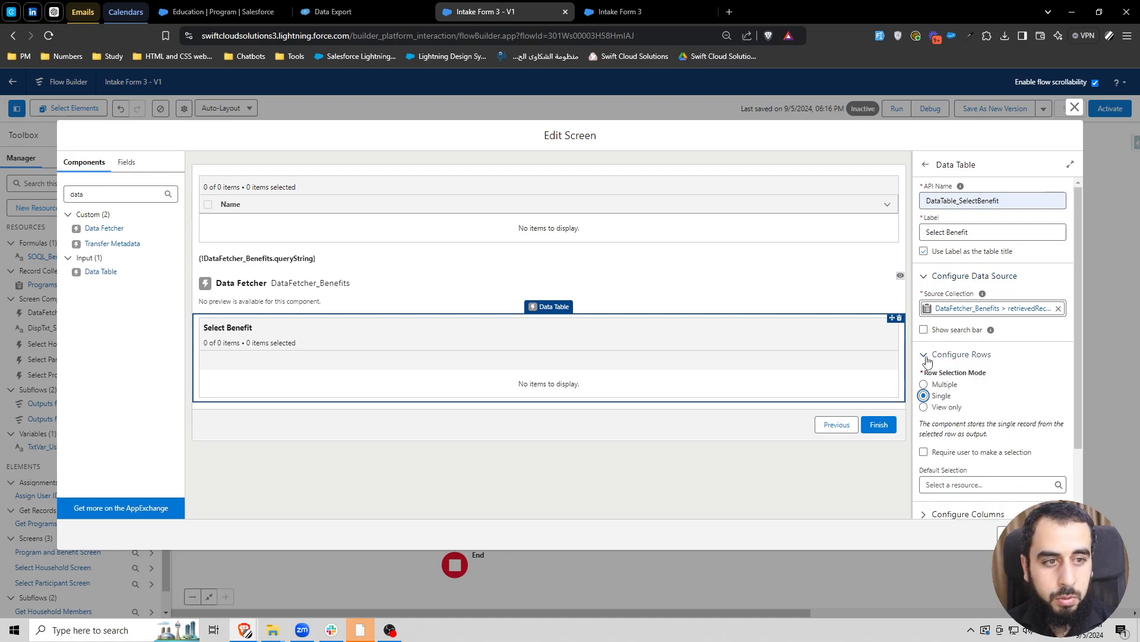
left_click(923, 330)
left_click(926, 358)
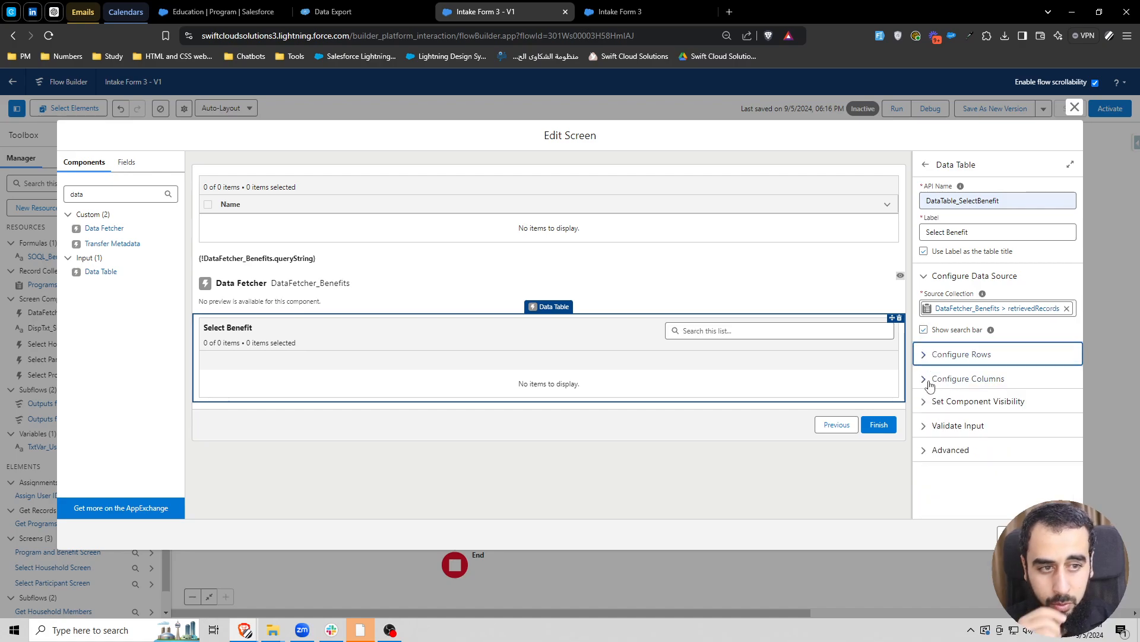
- Look up "na" among the table's column source fields and check the object configured in the DataFetcher_Benefits component
left_click(926, 380)
left_click(980, 473)
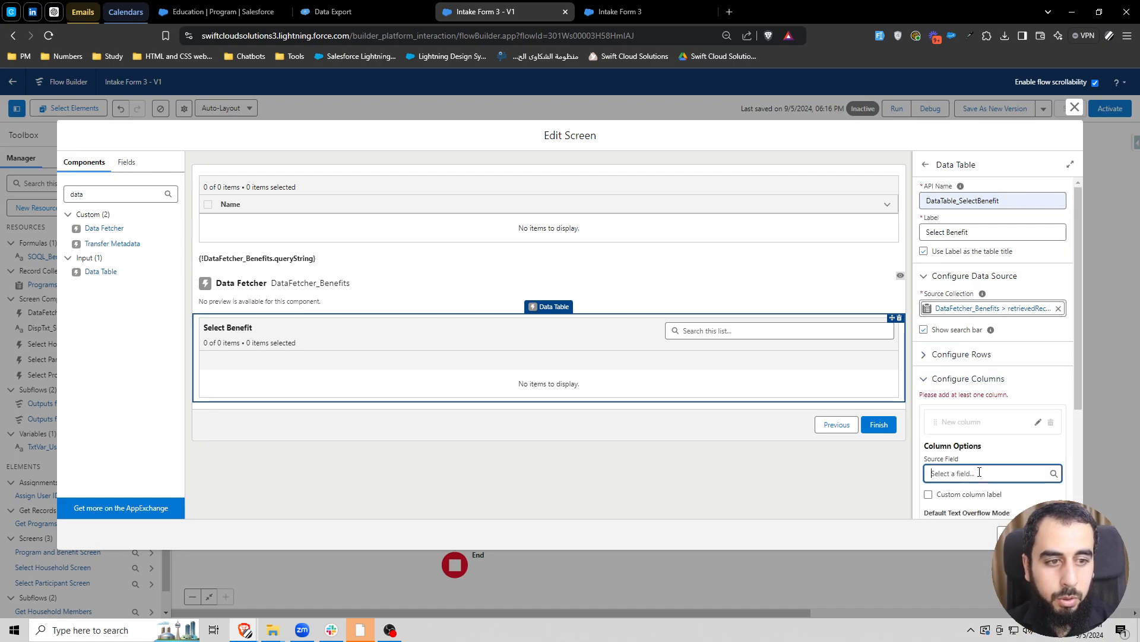
type("na")
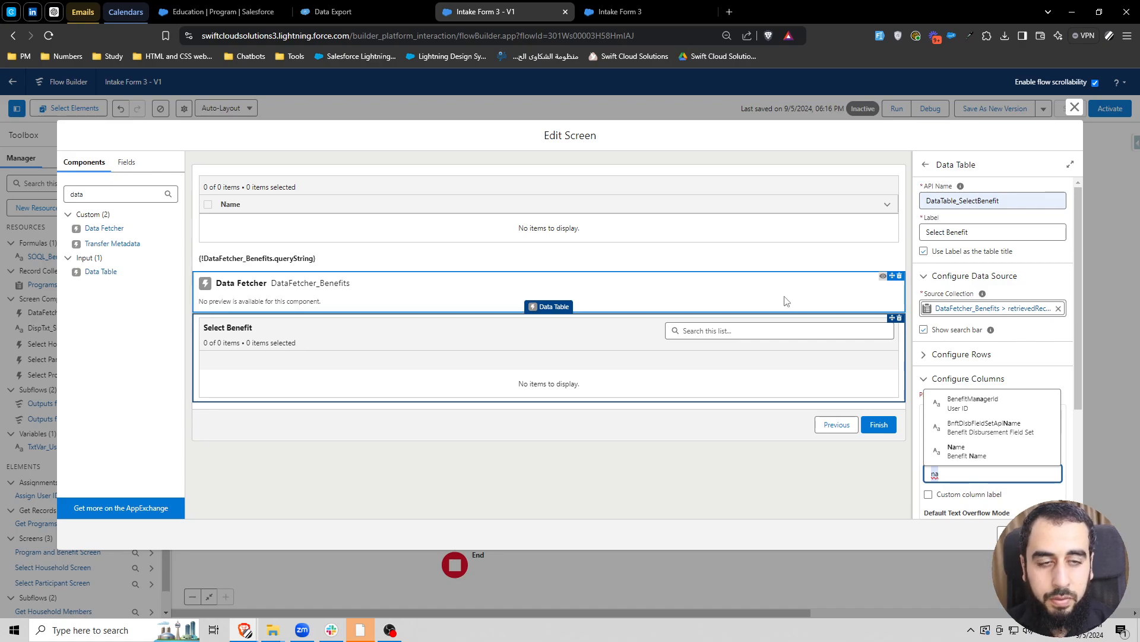
left_click(767, 292)
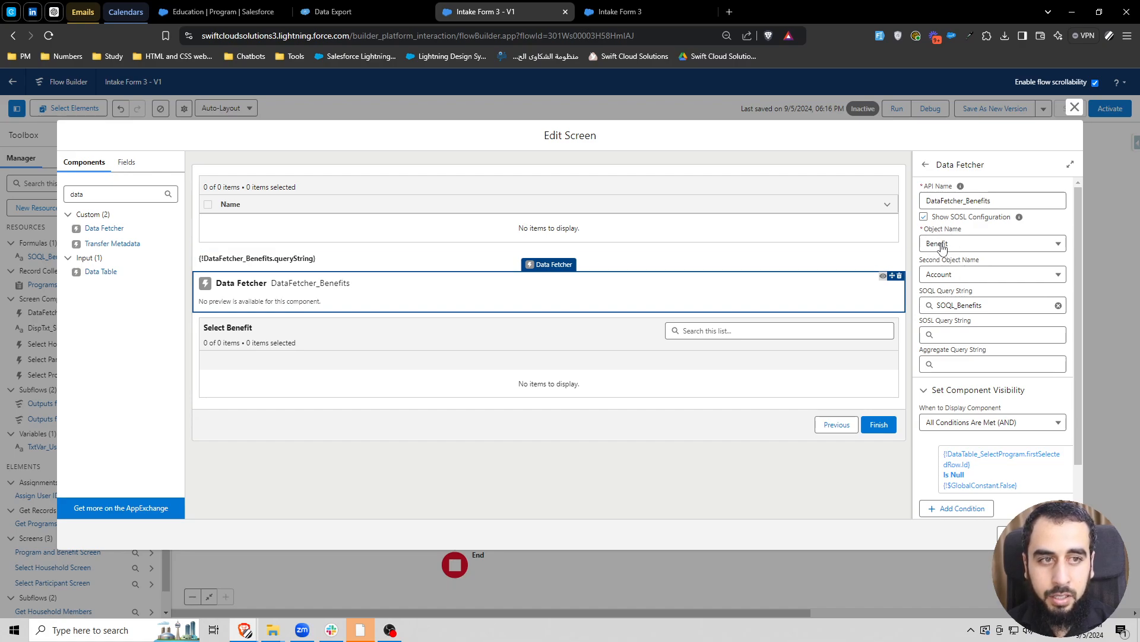
left_click(677, 369)
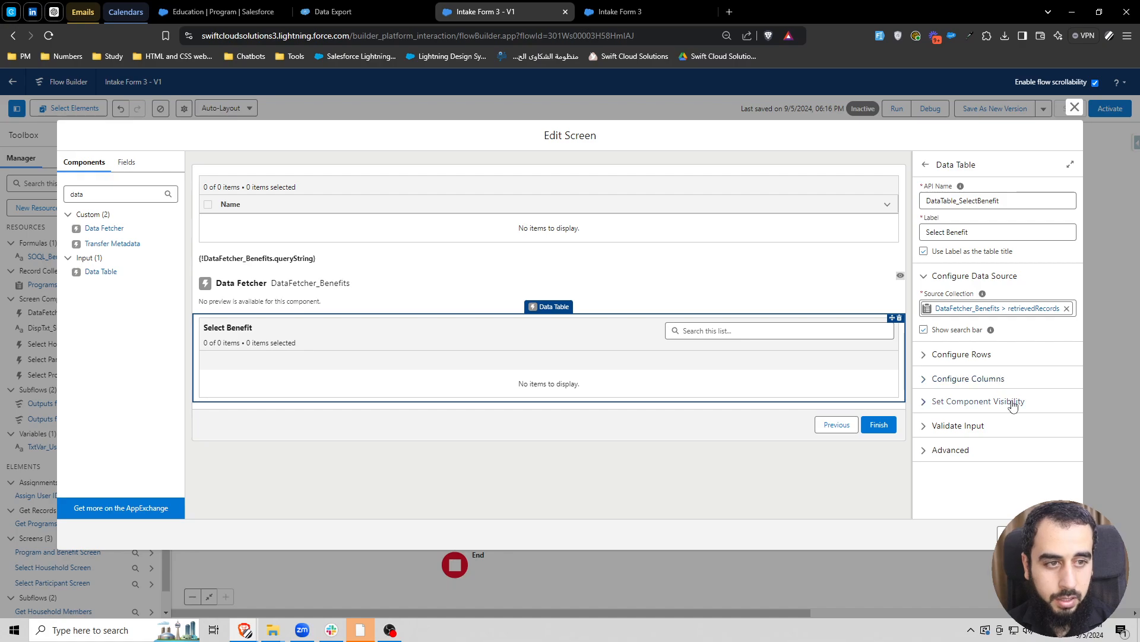
- Add a column to the Select Benefit table with Name as its source field
left_click(977, 380)
left_click(944, 472)
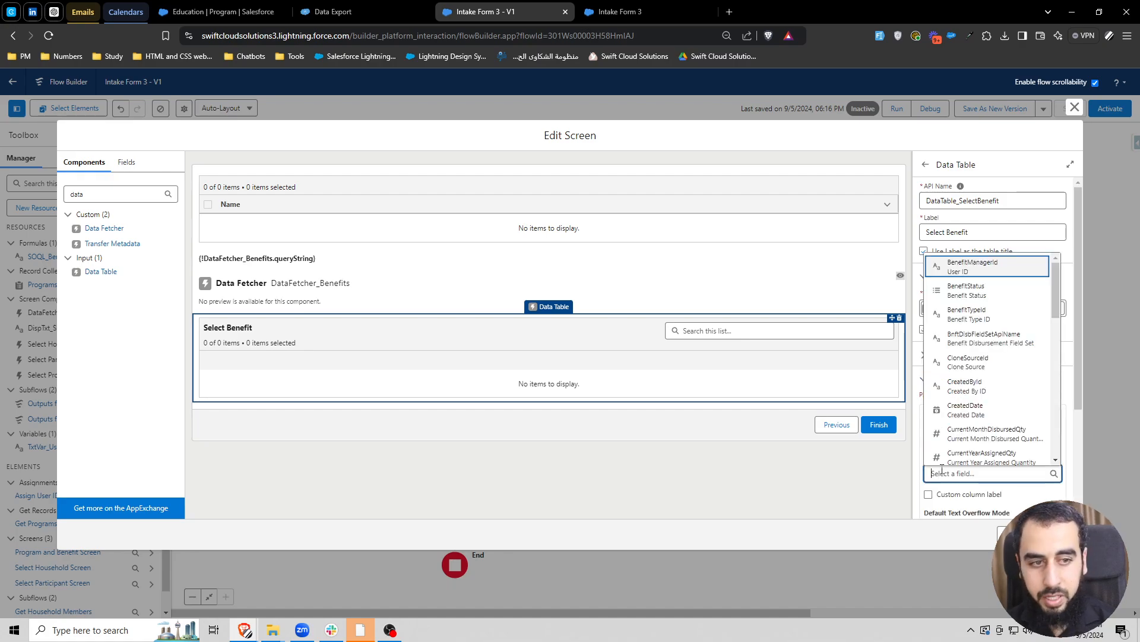
type("Name")
scroll(1003, 469, "down", 1)
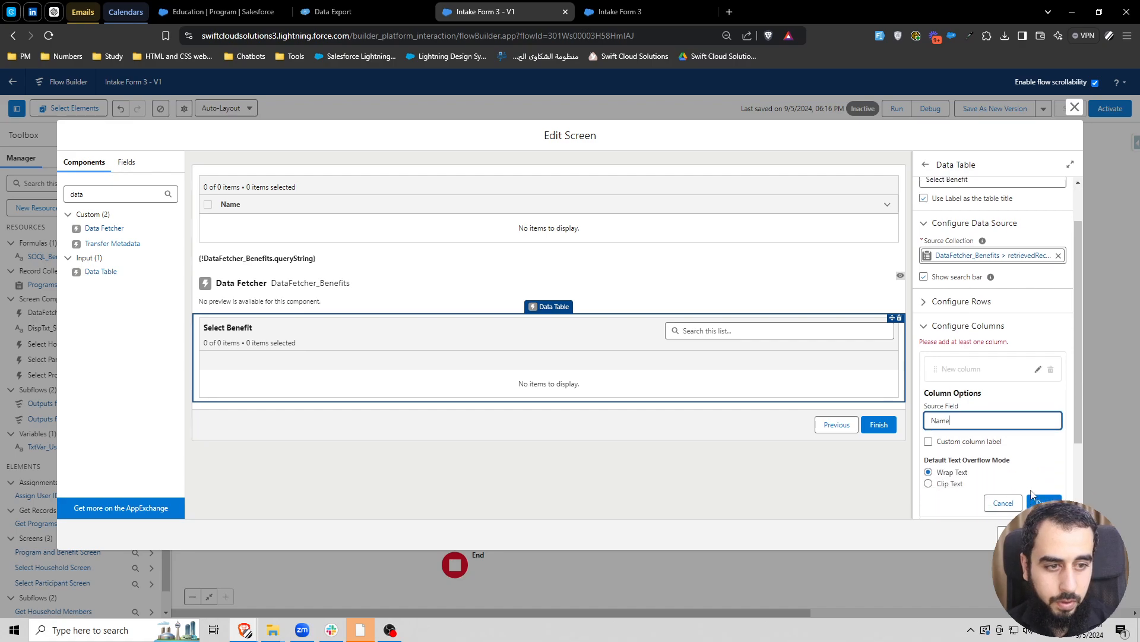
left_click(1037, 498)
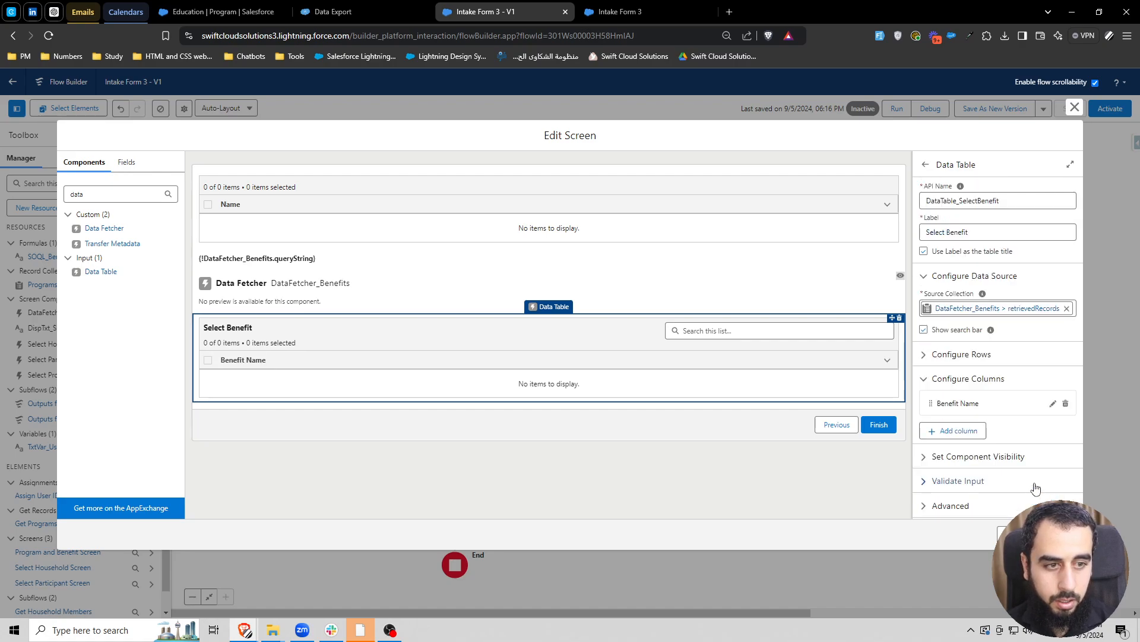
- Apply the Program and Benefit Screen changes and save the flow
left_click(778, 467)
left_click(1059, 534)
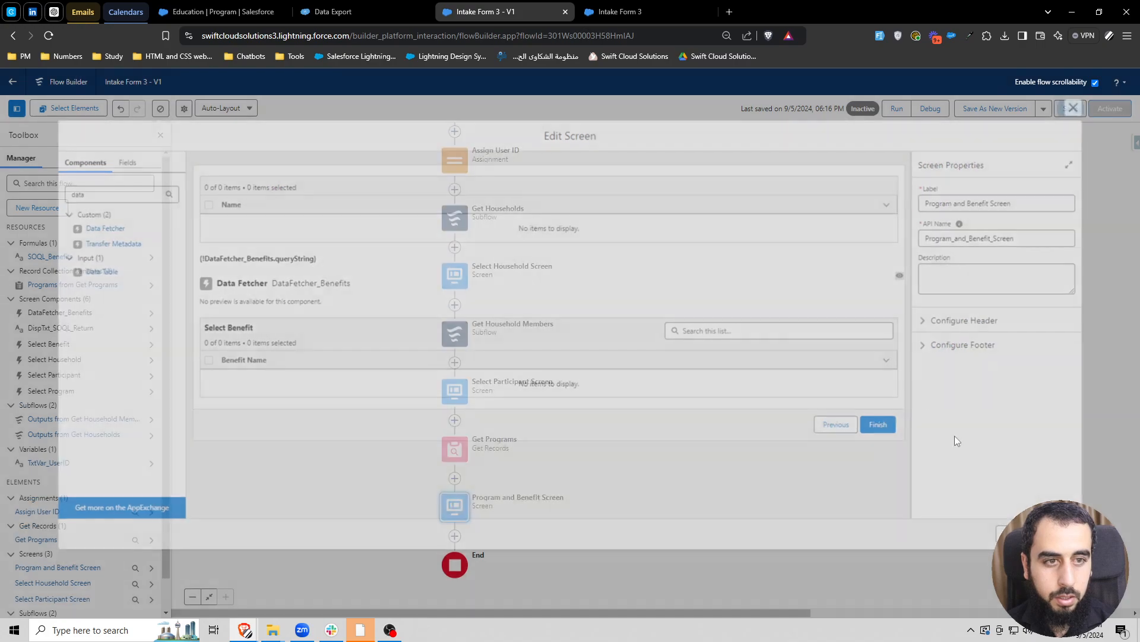
left_click(1071, 113)
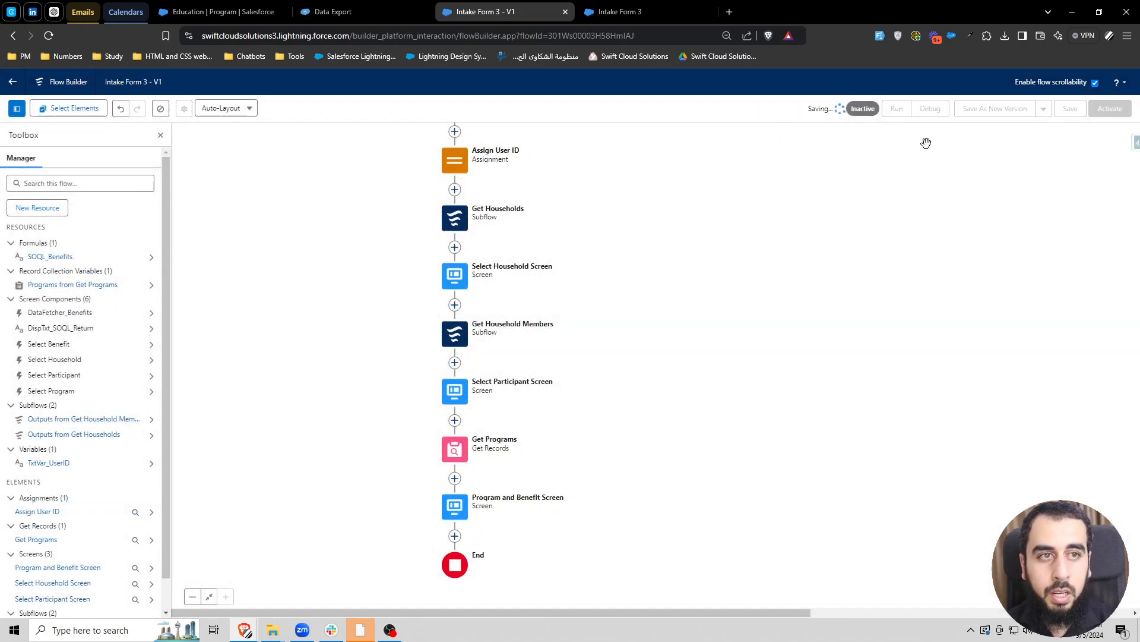
- Close the previous debug session and open a new debug session for the saved flow
left_click(683, 12)
left_click(711, 12)
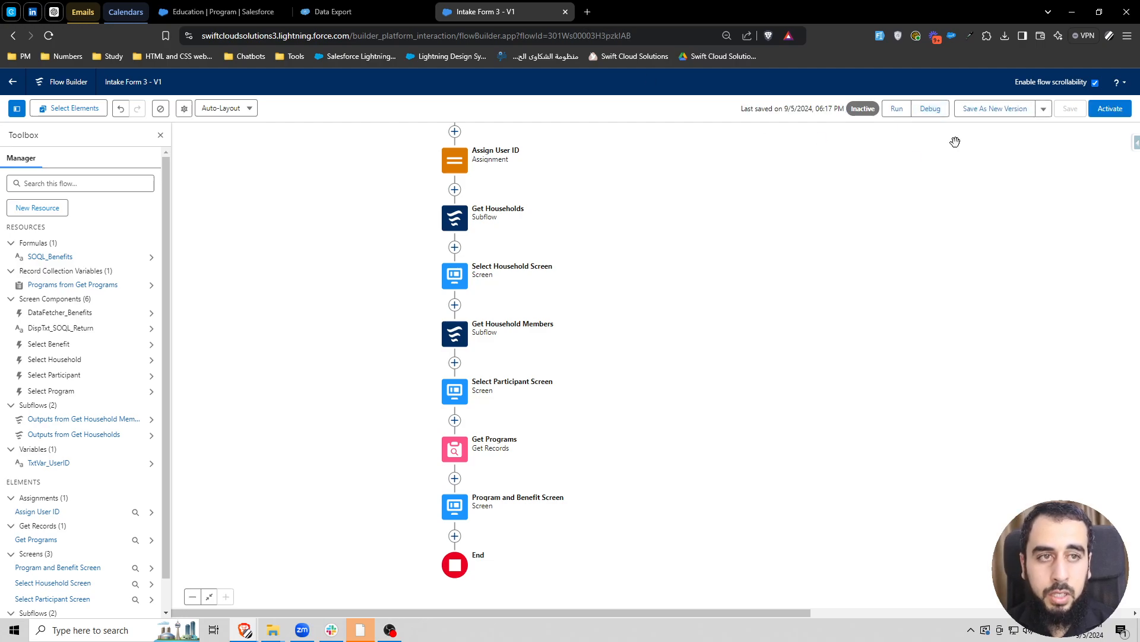
left_click(930, 113)
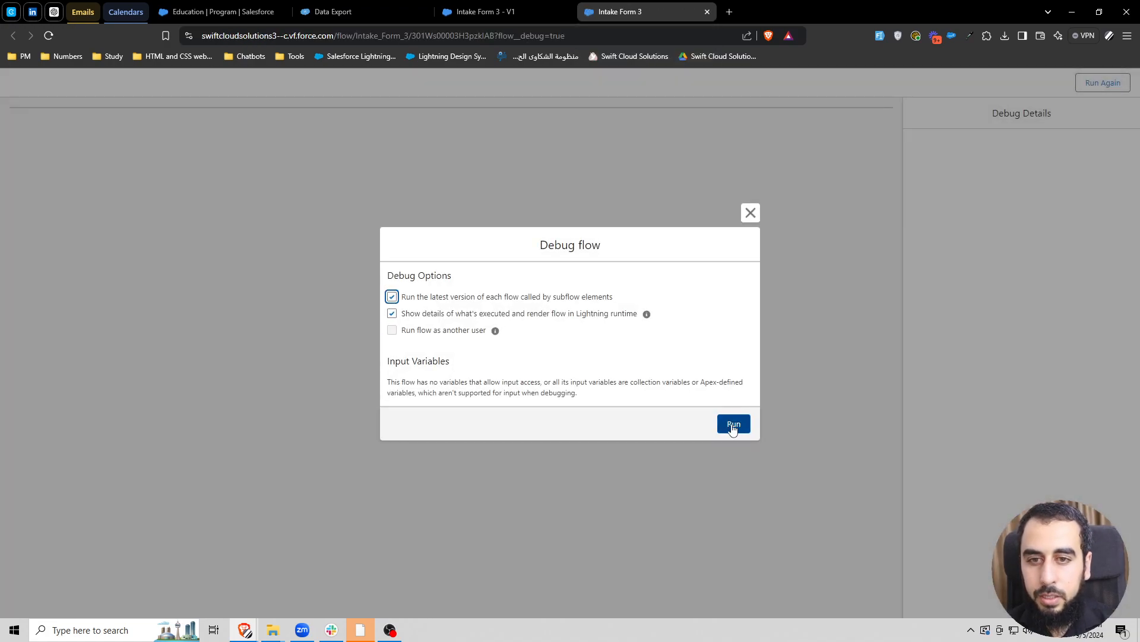
- Run the debug session with the Alpha 01 household and the first listed participant, advancing to the program and benefit screen
left_click(730, 423)
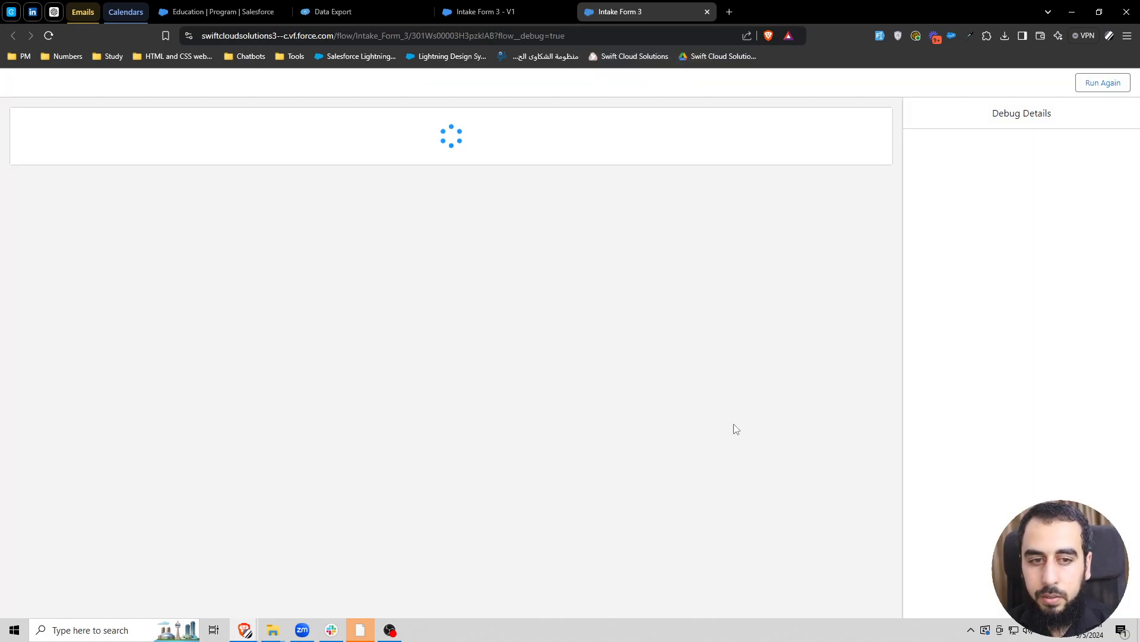
scroll(135, 349, "down", 4)
left_click(29, 375)
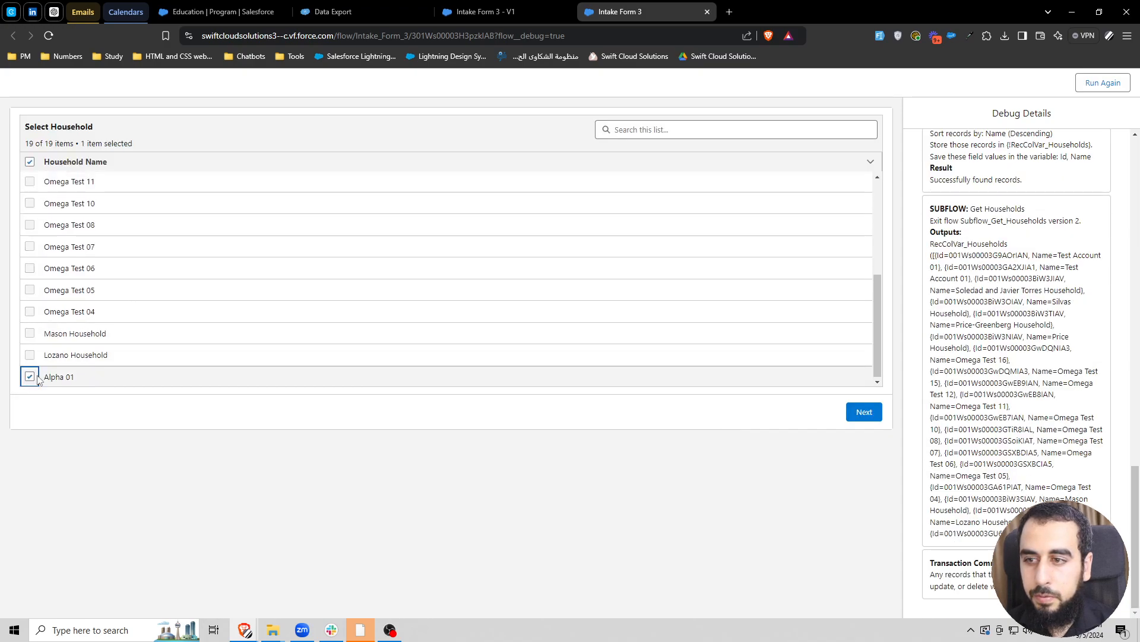
left_click(864, 412)
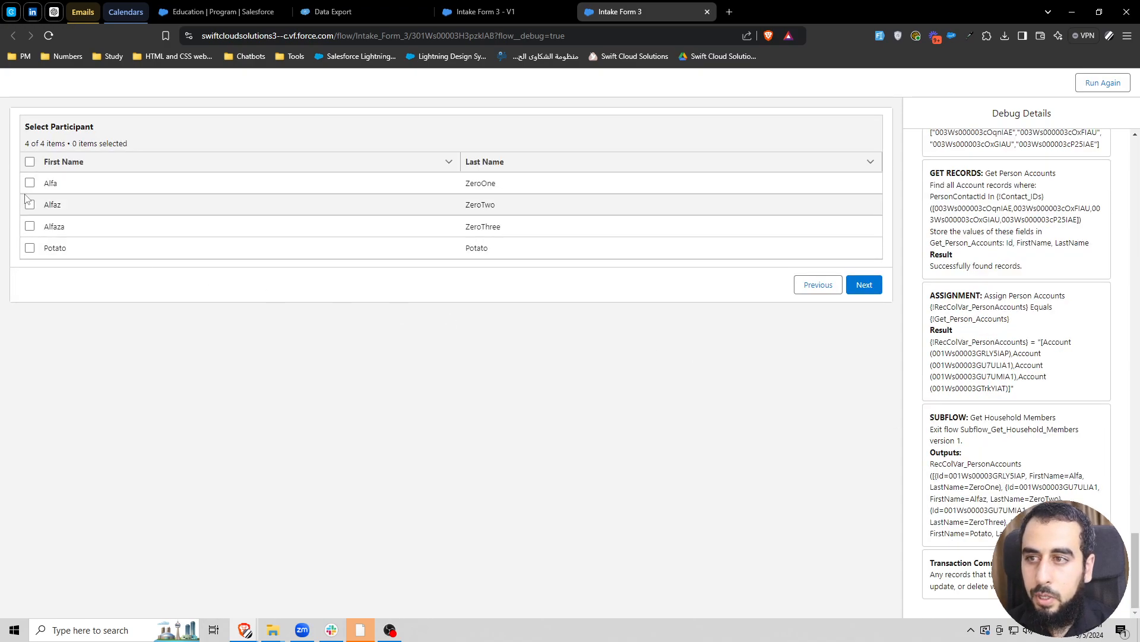
left_click(29, 183)
left_click(863, 285)
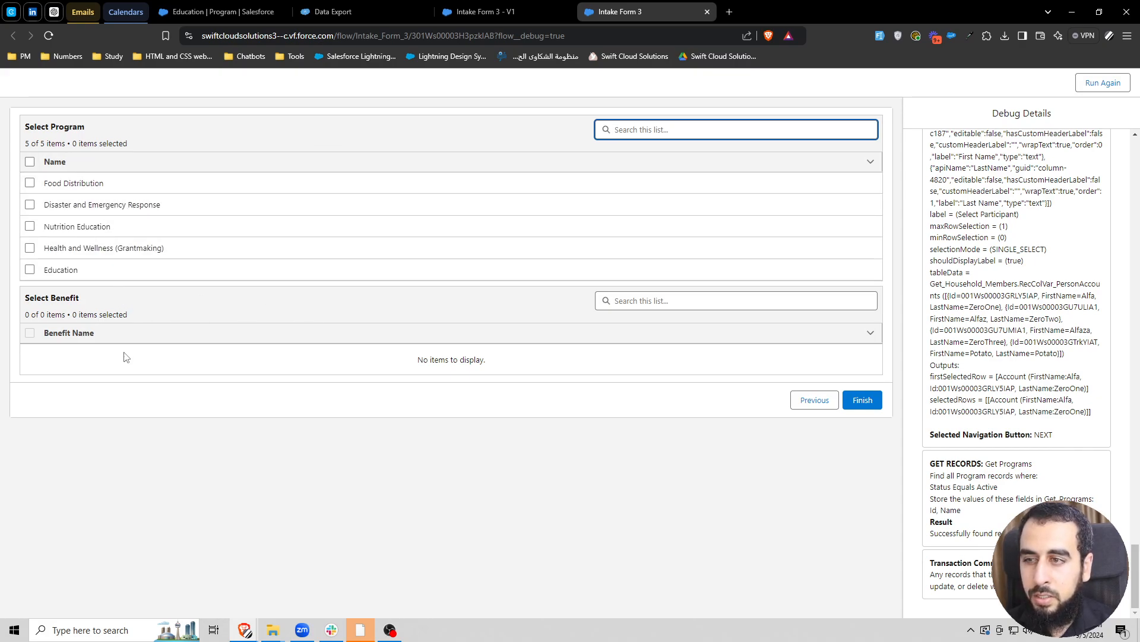
- Test the Education program selection, check the generated benefit query and the listed benefits, and clear the selection
left_click(29, 269)
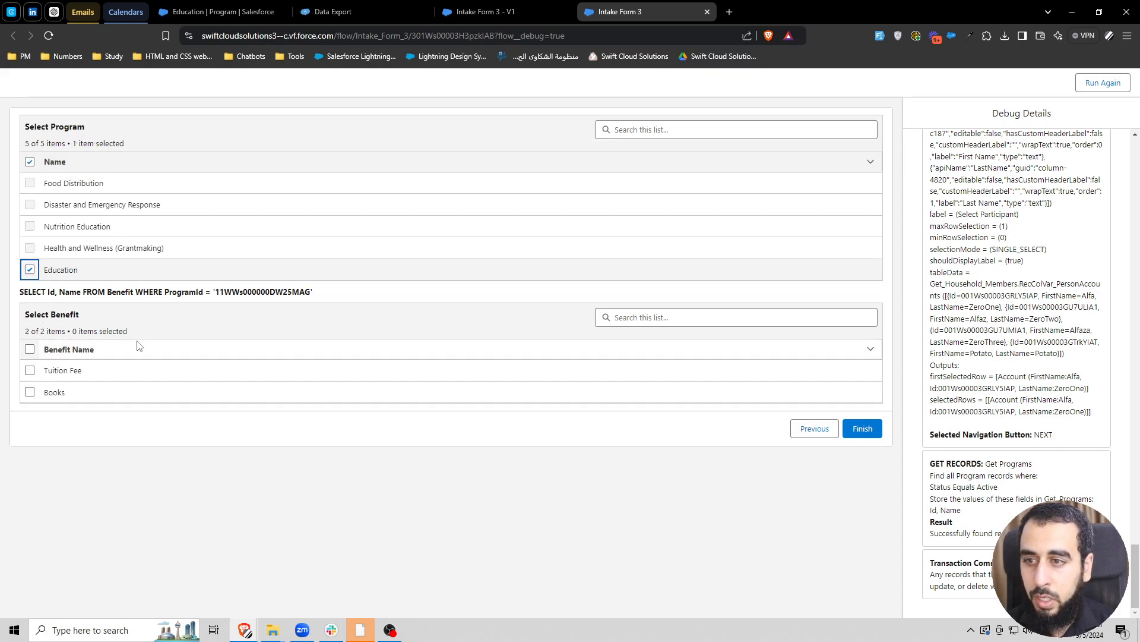
left_click_drag(292, 292, 149, 299)
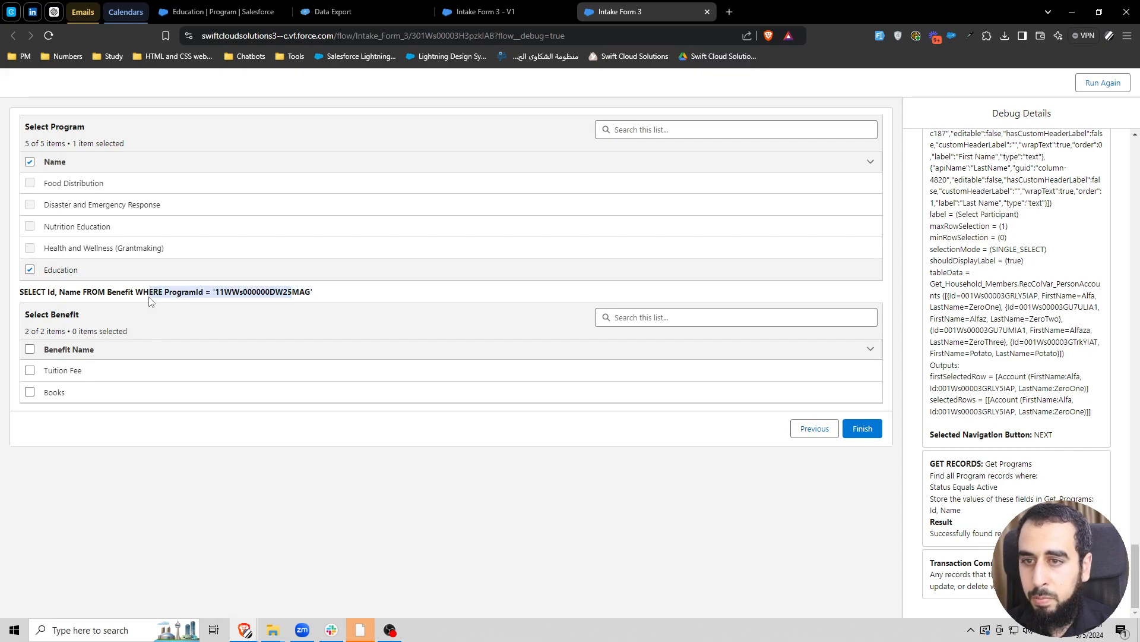
left_click(129, 289)
left_click(30, 269)
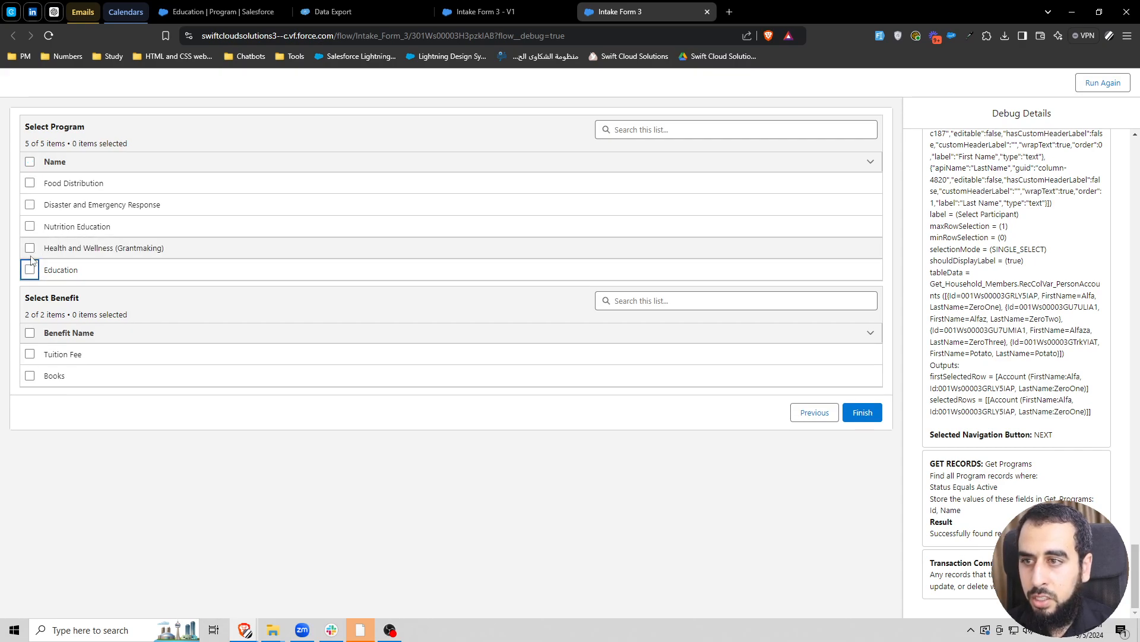
- Check the query and benefits for Health and Wellness (Grantmaking), Nutrition Education, and Disaster and Emergency Response in turn
left_click(30, 248)
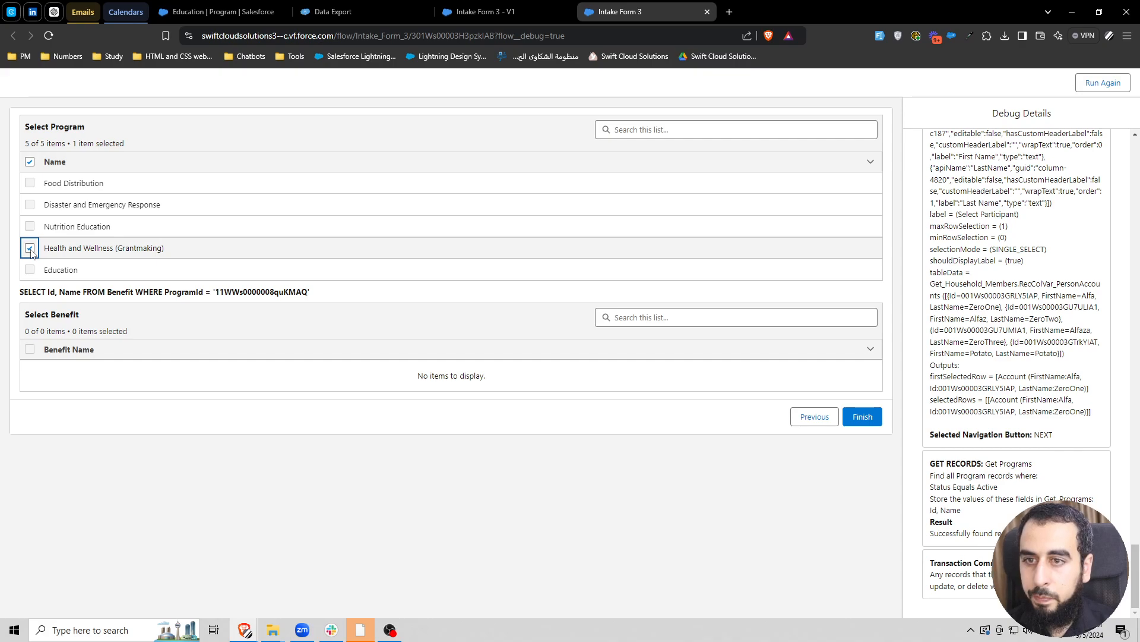
left_click(30, 227)
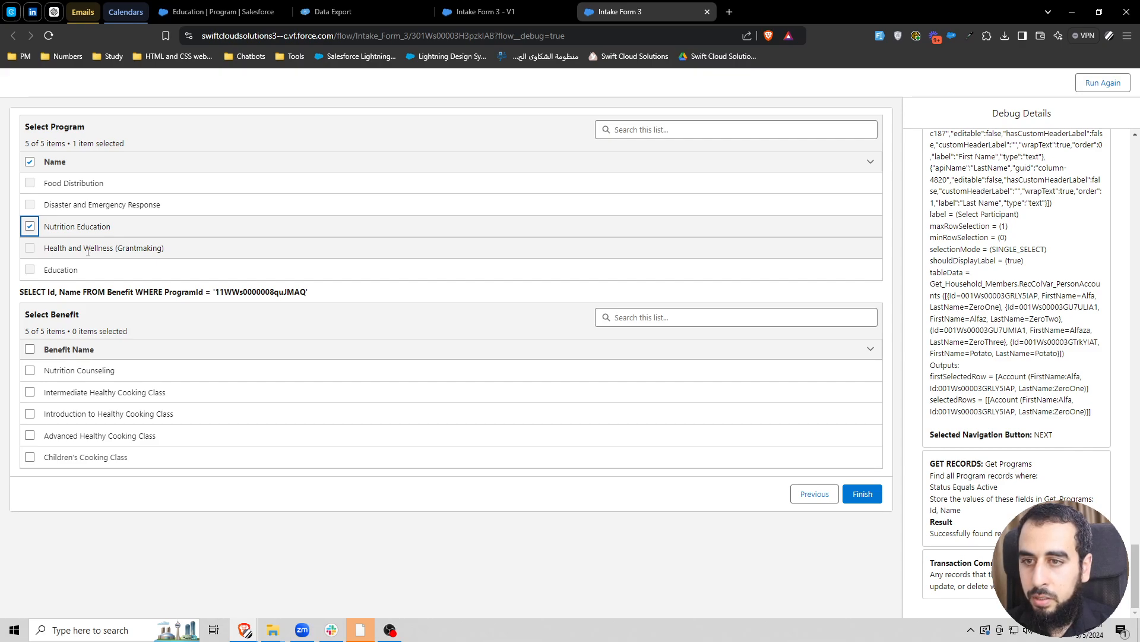
left_click(29, 227)
left_click(29, 204)
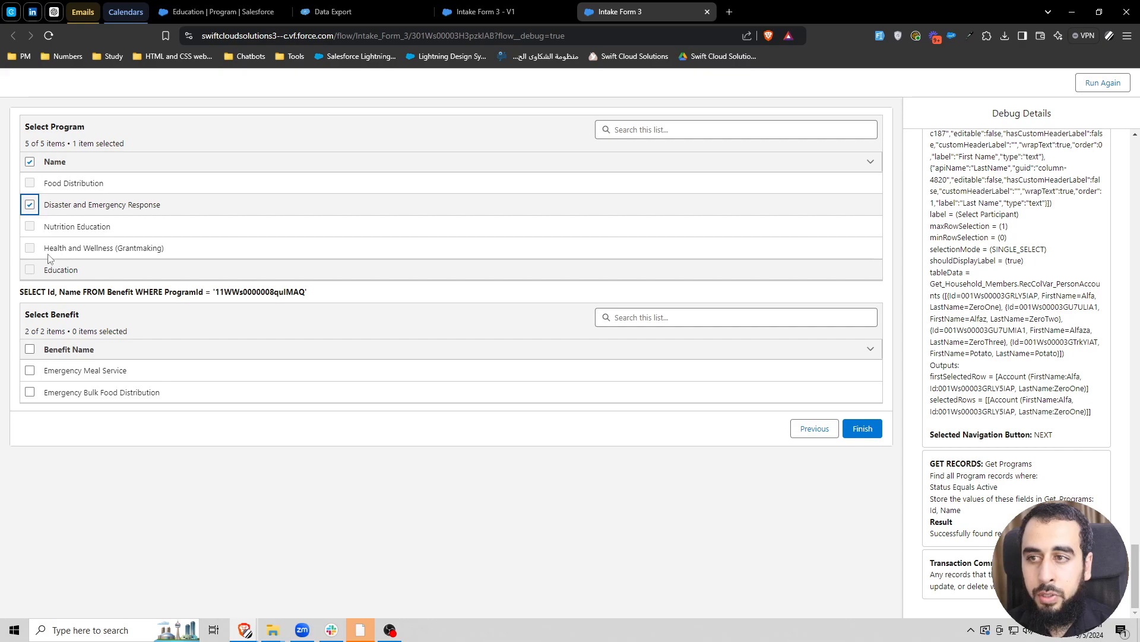
left_click_drag(19, 292, 198, 316)
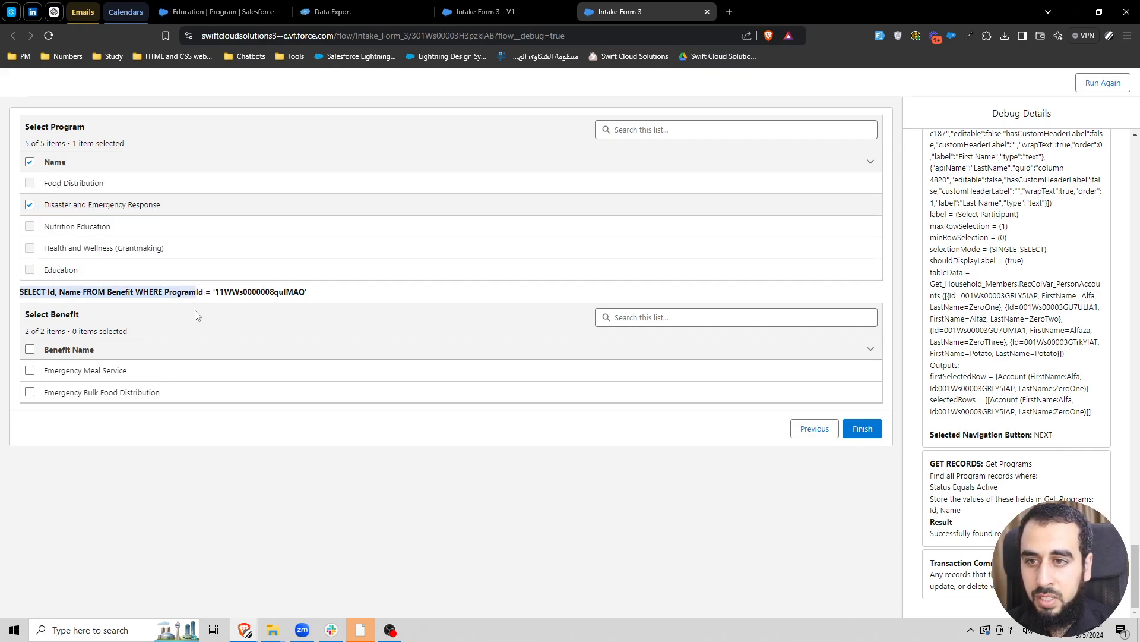
- Return to the flow and delete the display text showing DataFetcher_Benefits.queryString from the Program and Benefit Screen
key("ctrl+shift+Tab")
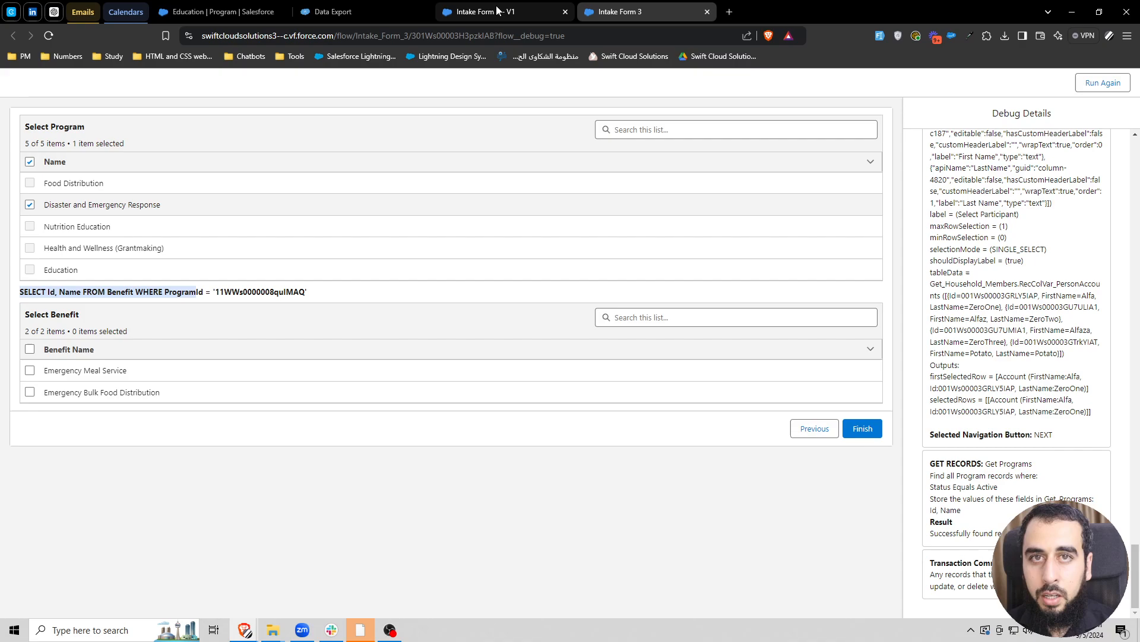
left_click(455, 506)
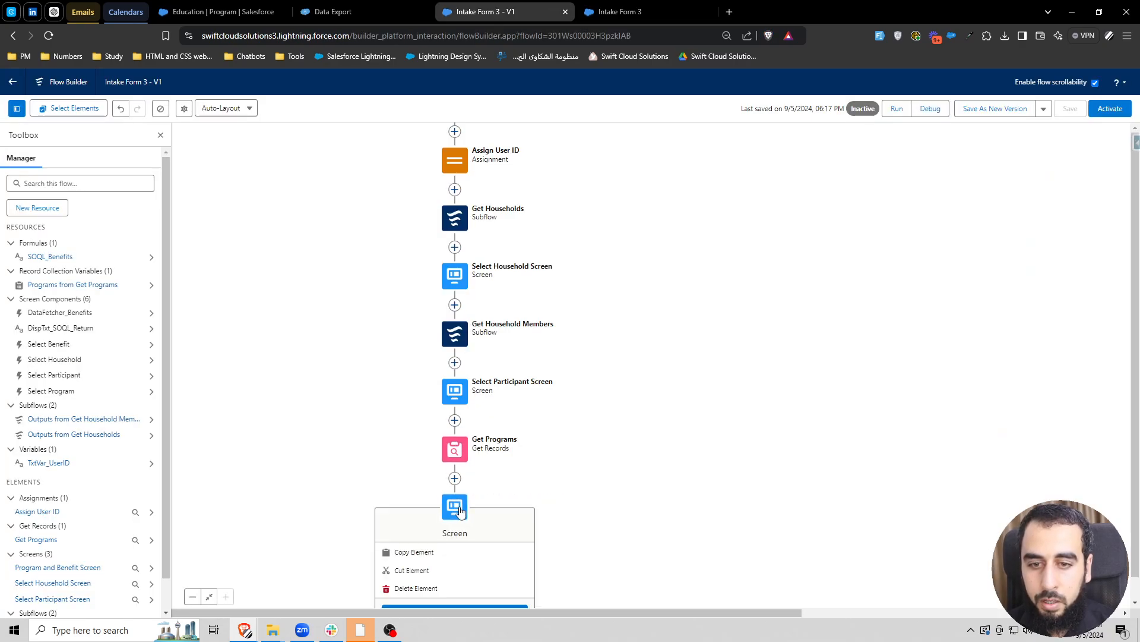
left_click(454, 600)
left_click(579, 261)
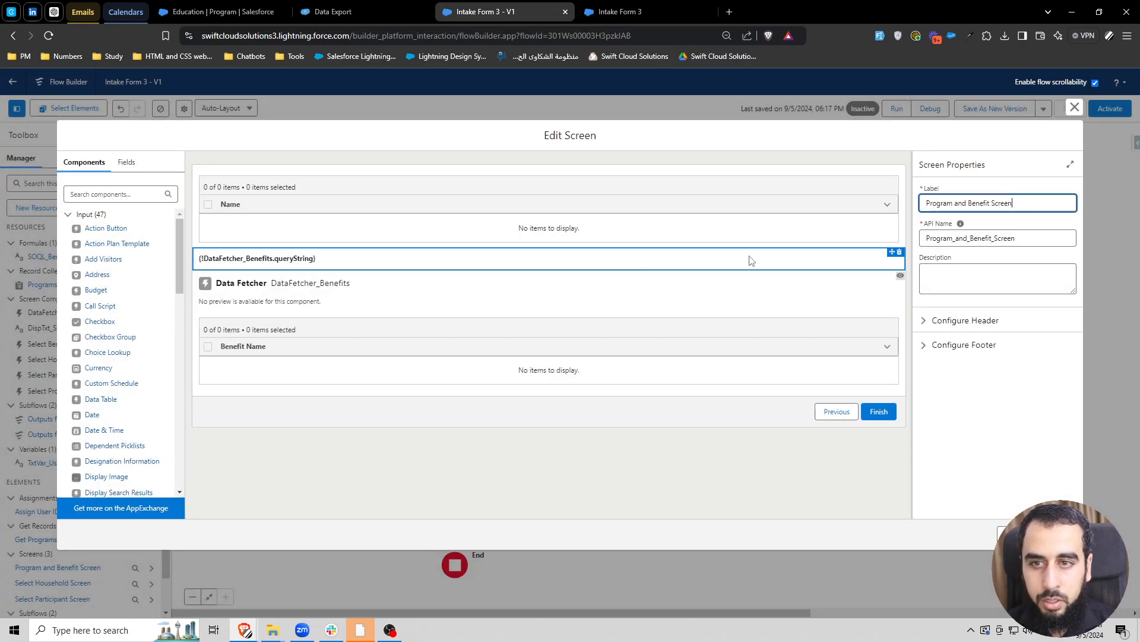
left_click(900, 253)
left_click(664, 364)
- Make the Select Benefit table display only when all conditions are met, using the Id of DataTable_SelectProgram's first selected row as the condition resource
left_click(764, 347)
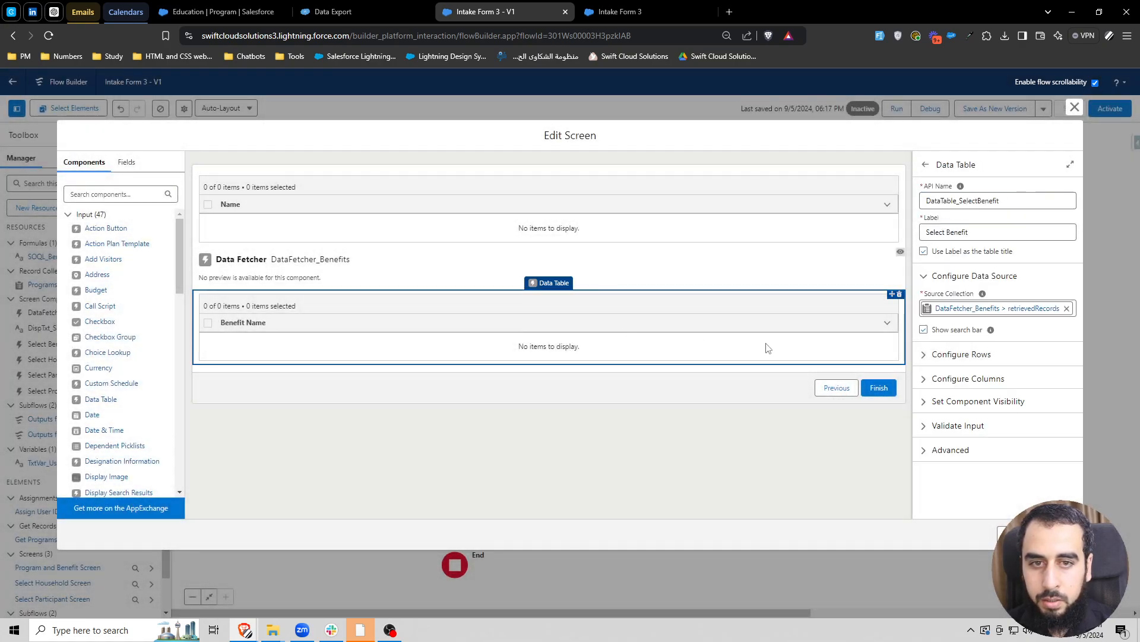
left_click(978, 402)
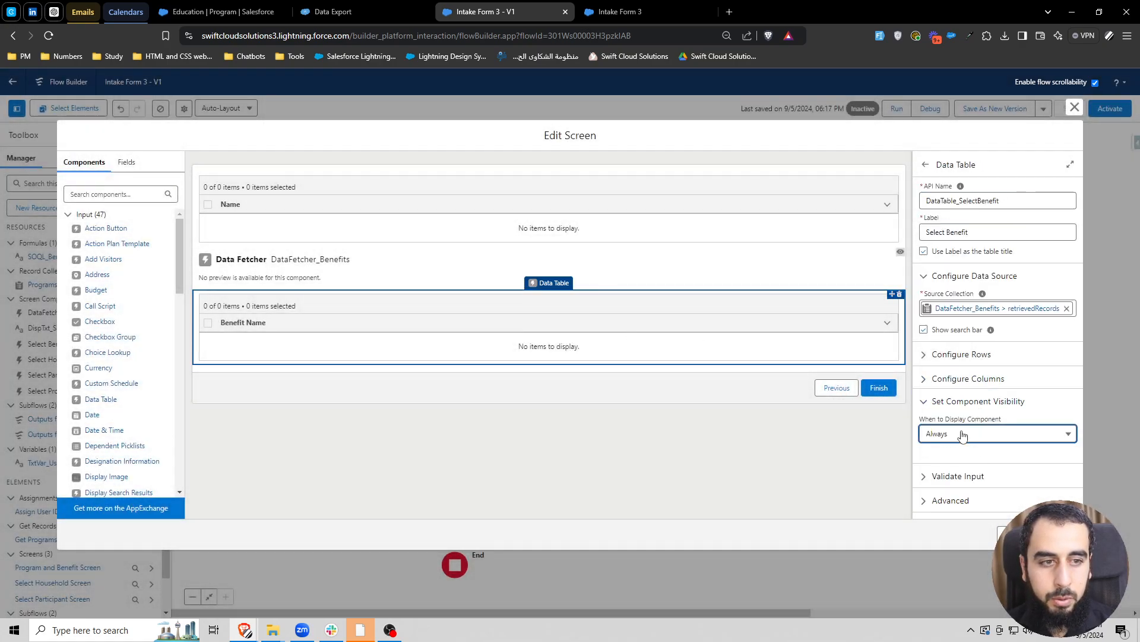
left_click(962, 433)
left_click(968, 473)
left_click(818, 427)
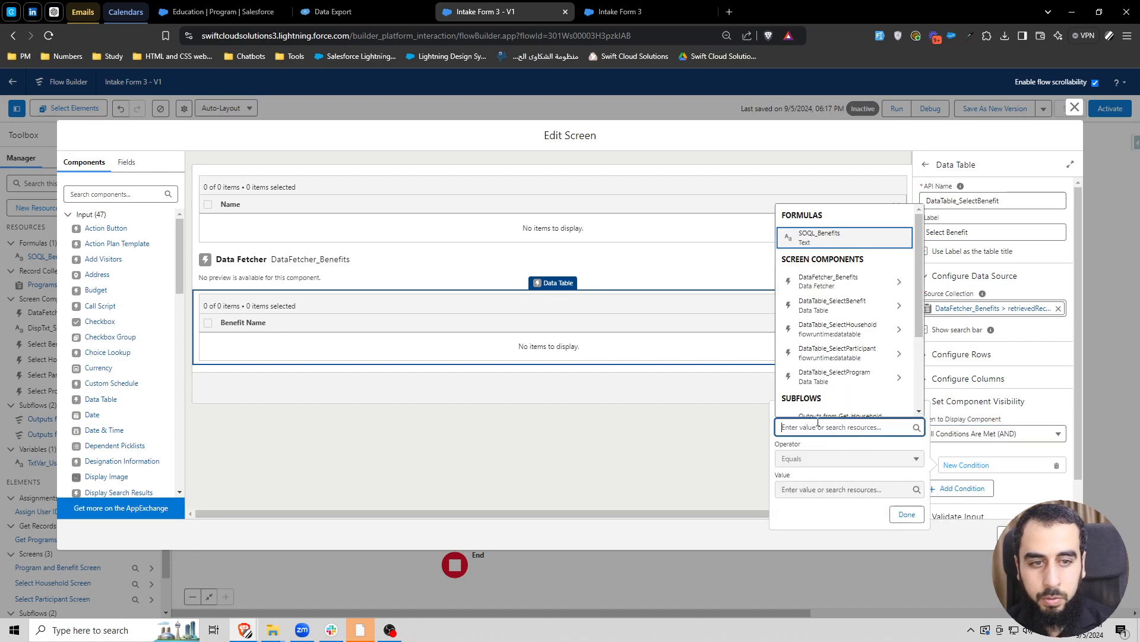
type("datata")
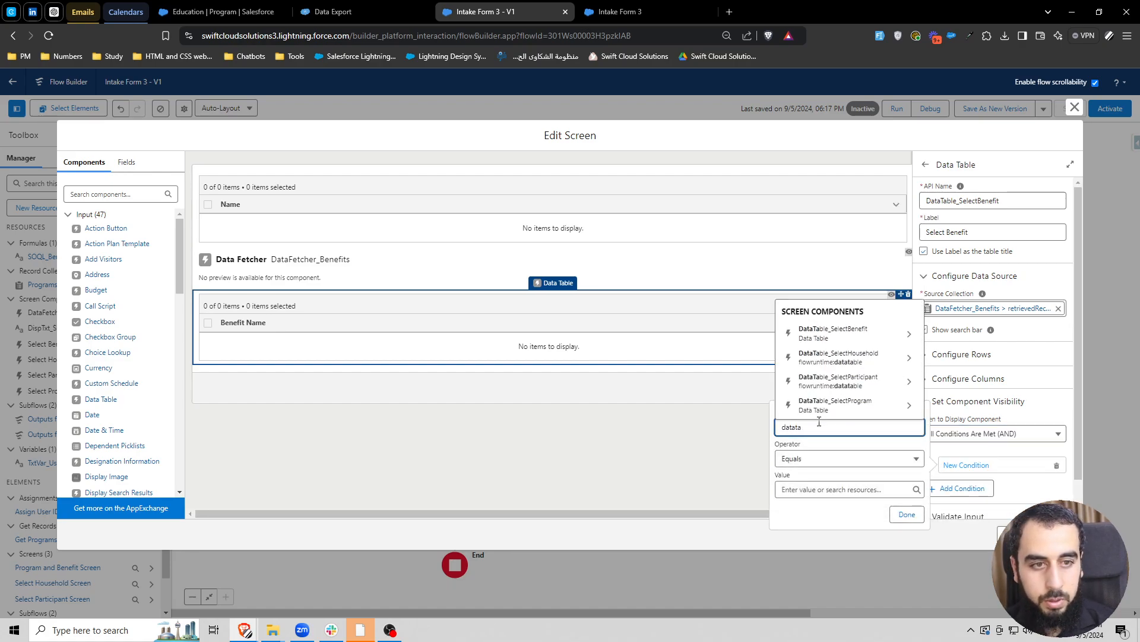
left_click(832, 405)
left_click(836, 453)
type("p")
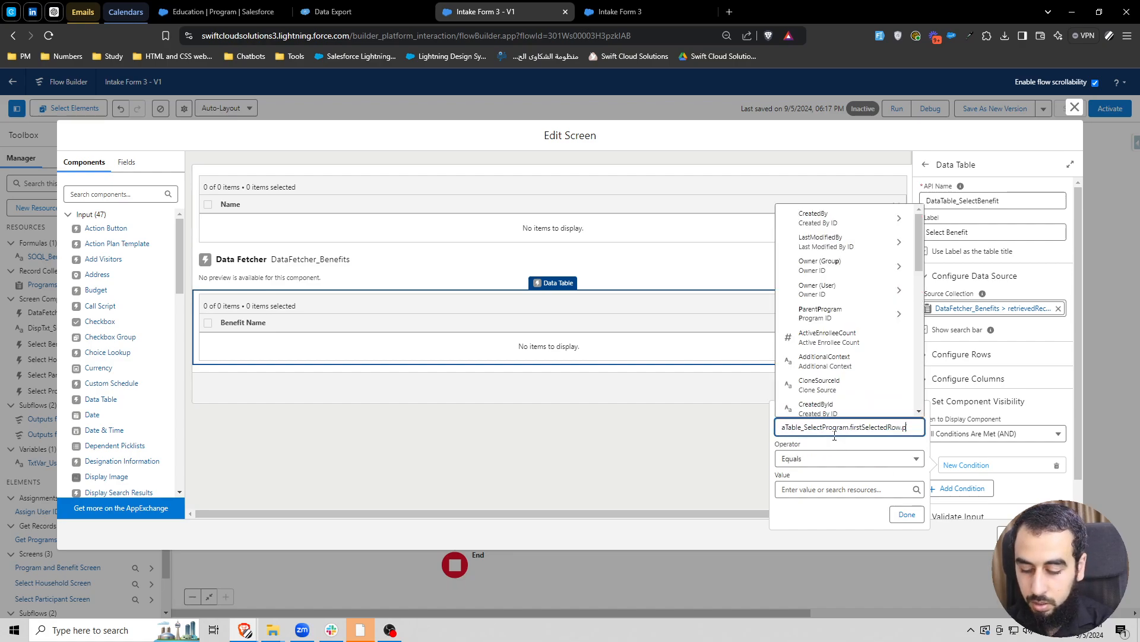
type("rogram id")
left_click(816, 402)
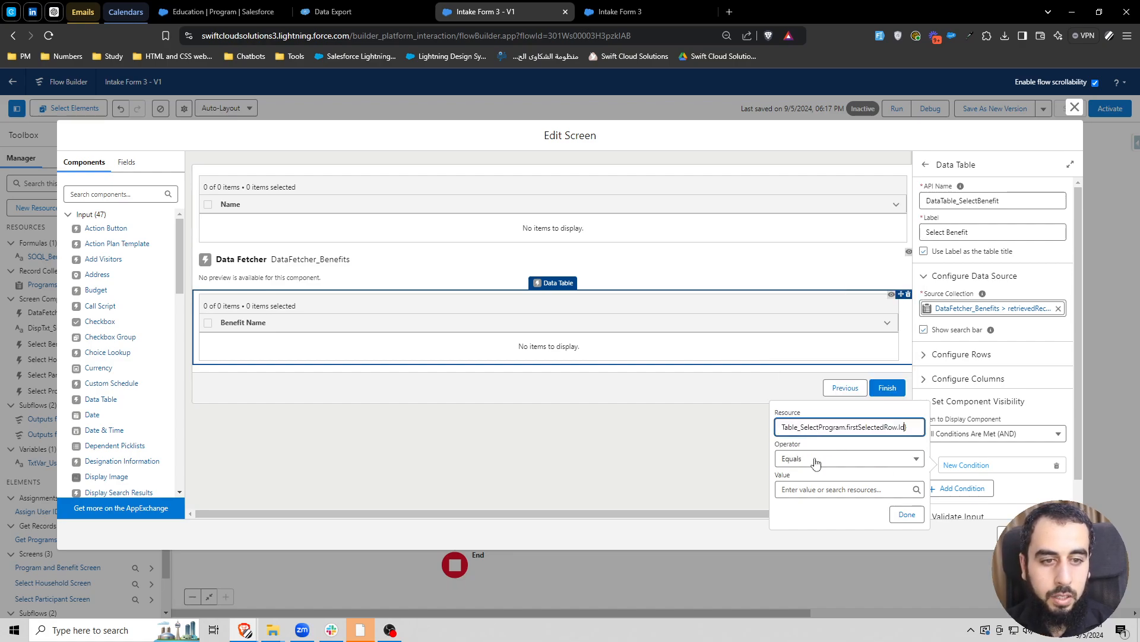
- Complete the visibility condition with the Is Null operator and the value False
left_click(817, 462)
left_click(809, 573)
left_click(795, 490)
type("fa")
left_click(817, 469)
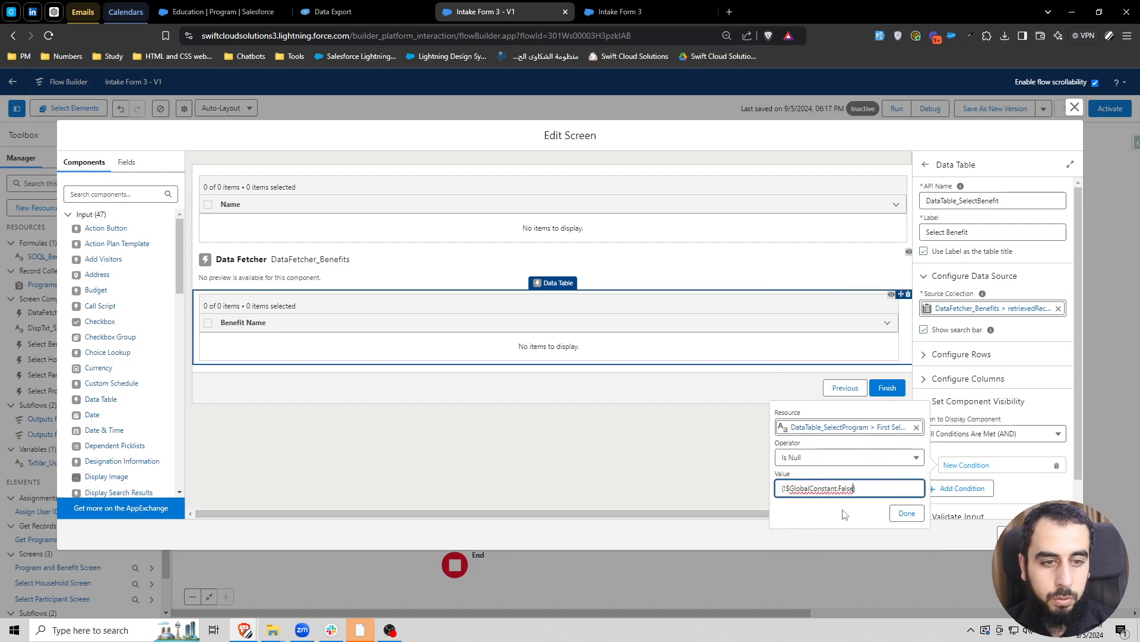
left_click(906, 513)
left_click(835, 465)
- Save the flow with the edited screen and replace the old debug session with a new one
left_click(1075, 107)
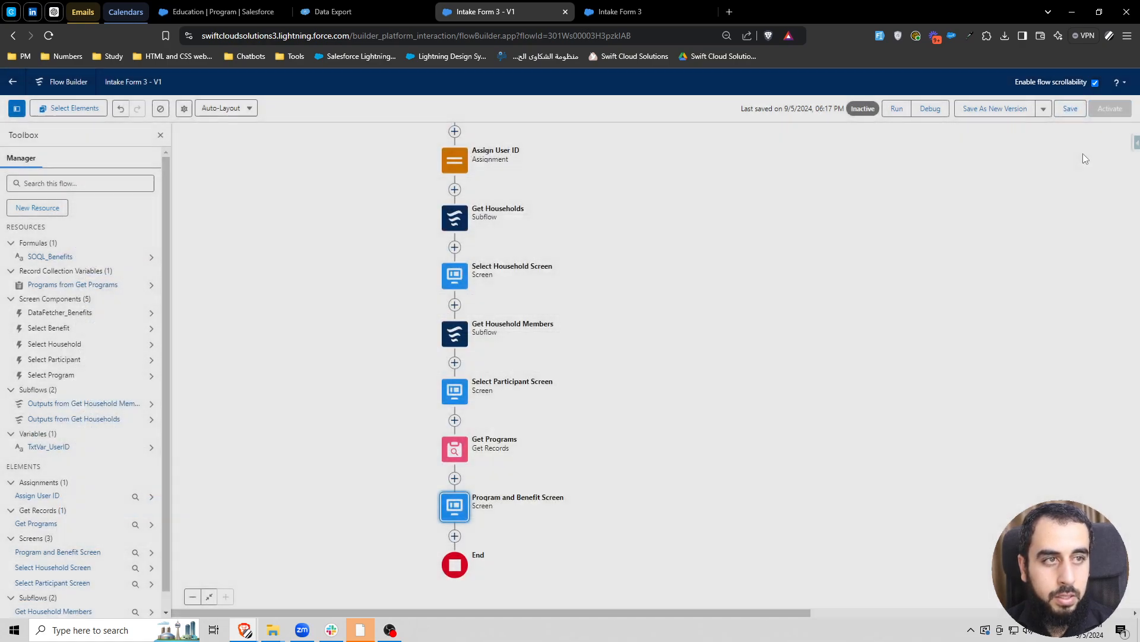
left_click(1070, 108)
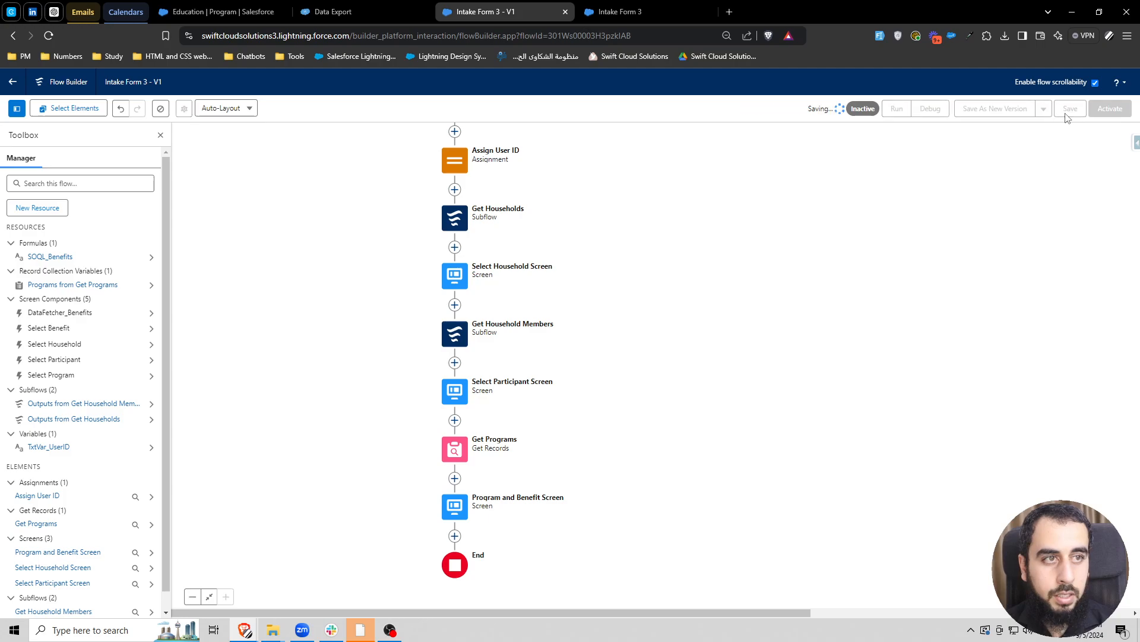
left_click(937, 112)
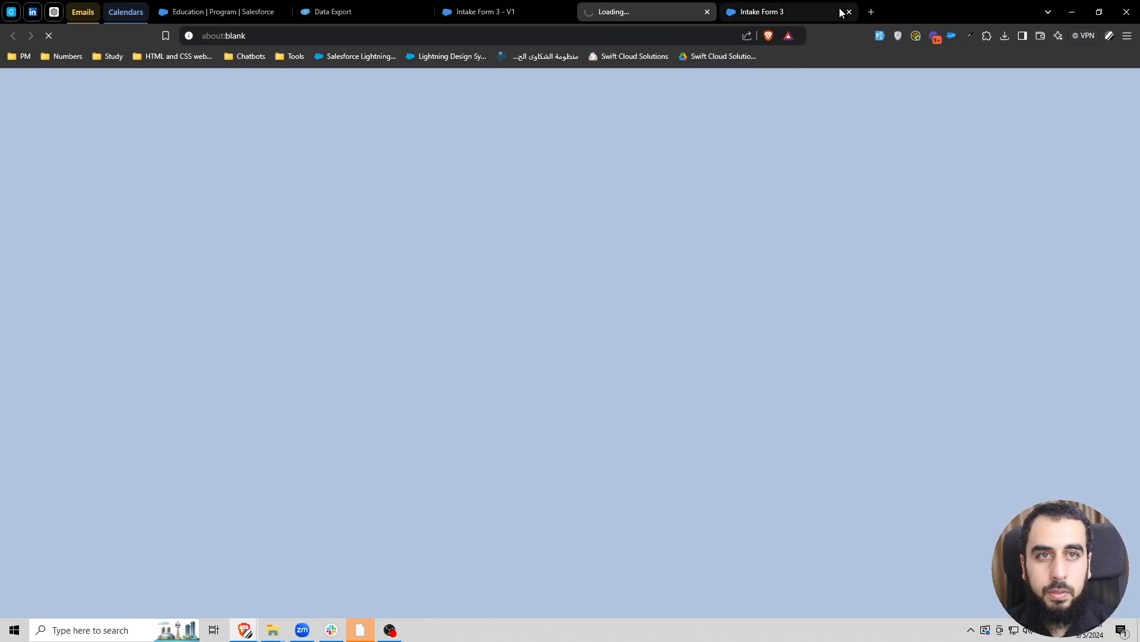
left_click(849, 12)
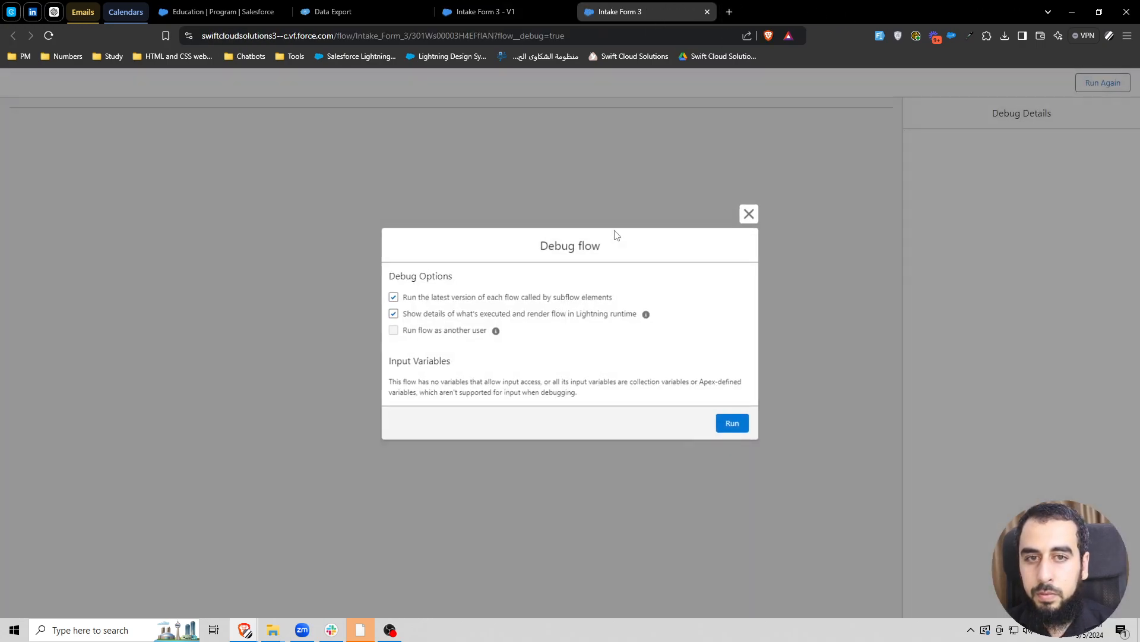
- Run the new debug session with the Alpha 01 household and first participant, and select the Education program
left_click(731, 422)
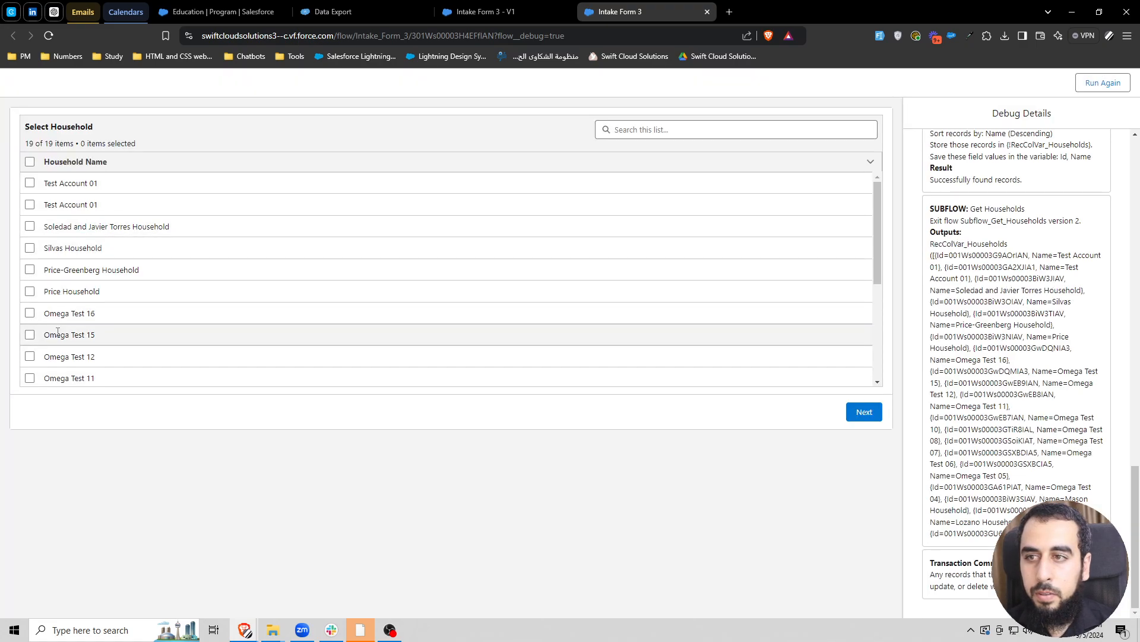
scroll(41, 357, "down", 3)
left_click(30, 376)
left_click(865, 412)
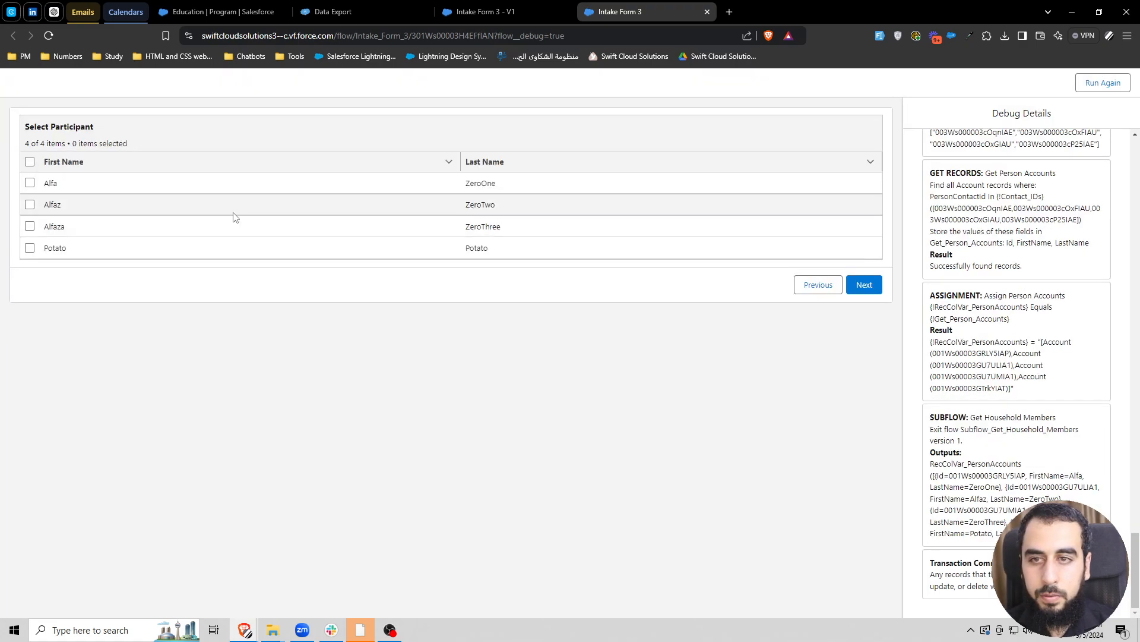
left_click(30, 183)
left_click(862, 286)
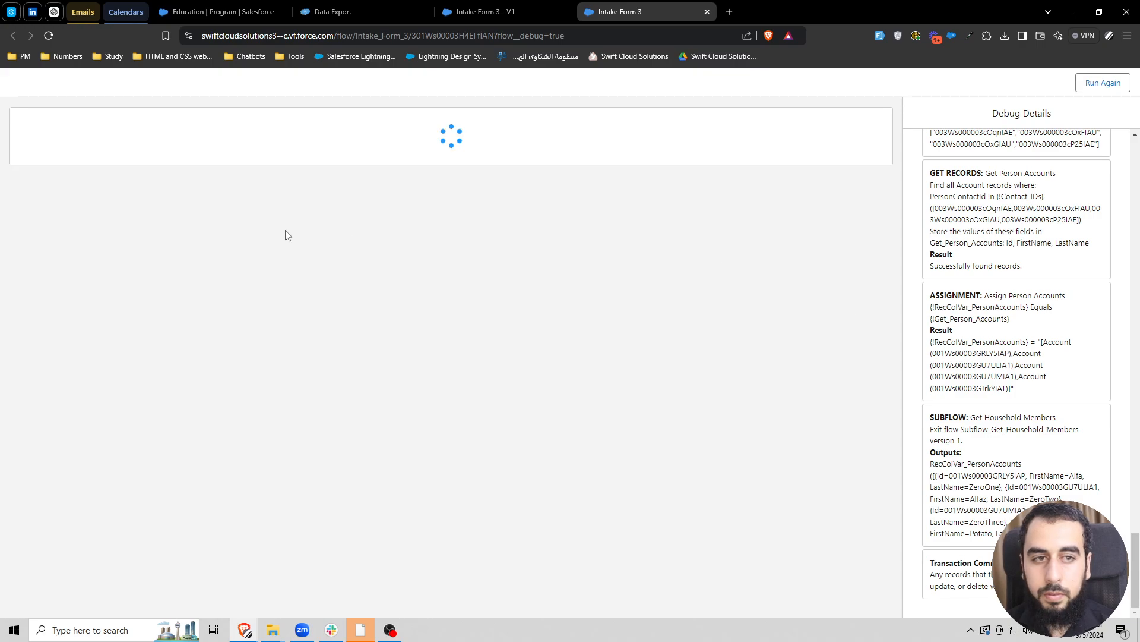
left_click(29, 270)
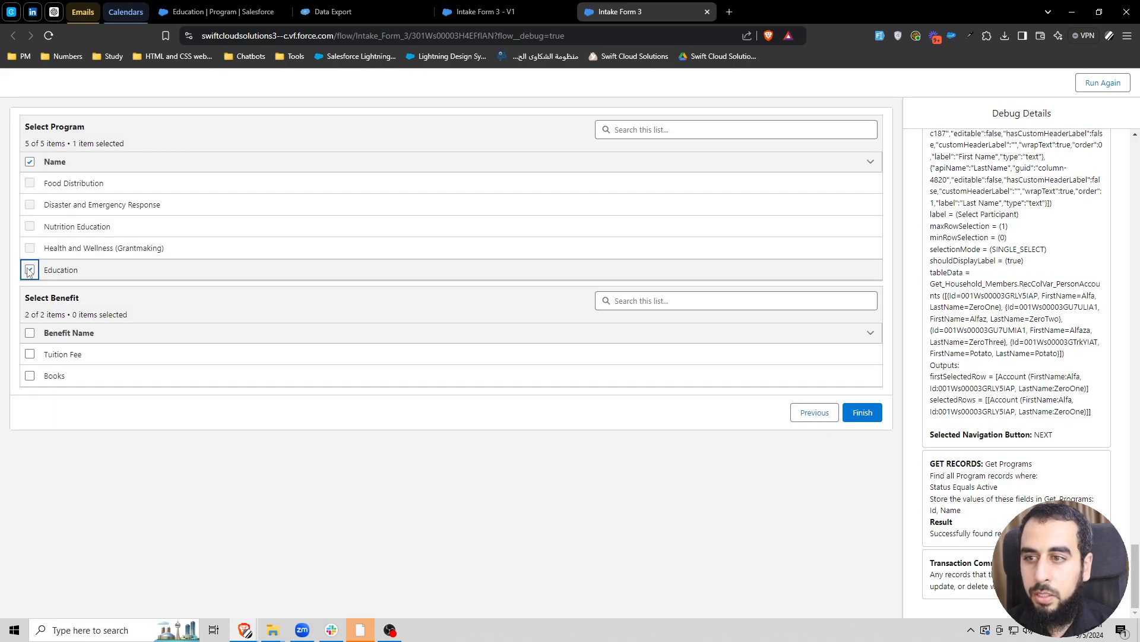